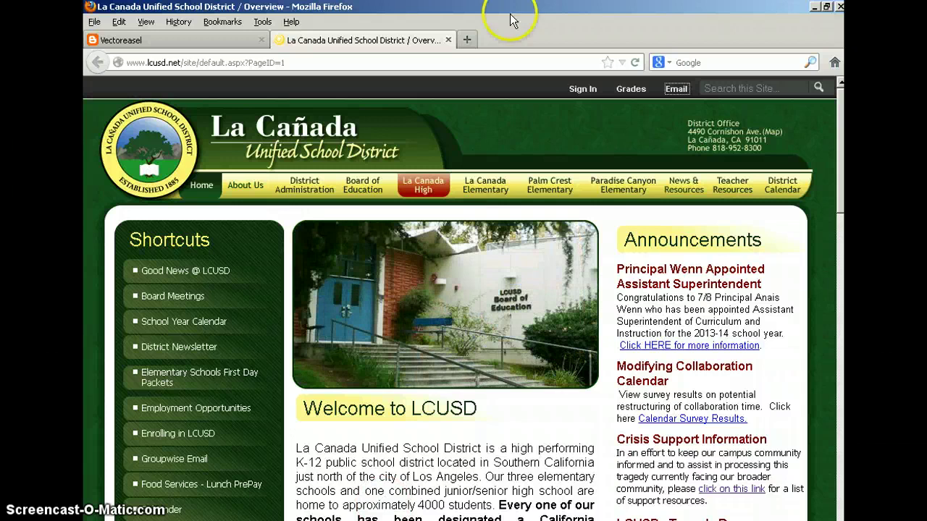
Close the LCUSD school district tab and bring up the blog's Assignments list
click(449, 40)
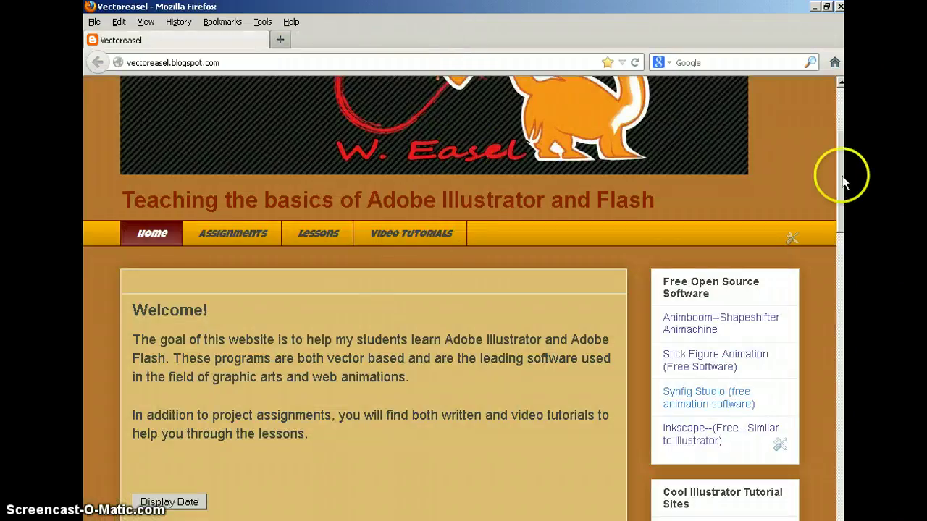
scroll(318, 253, up, 4)
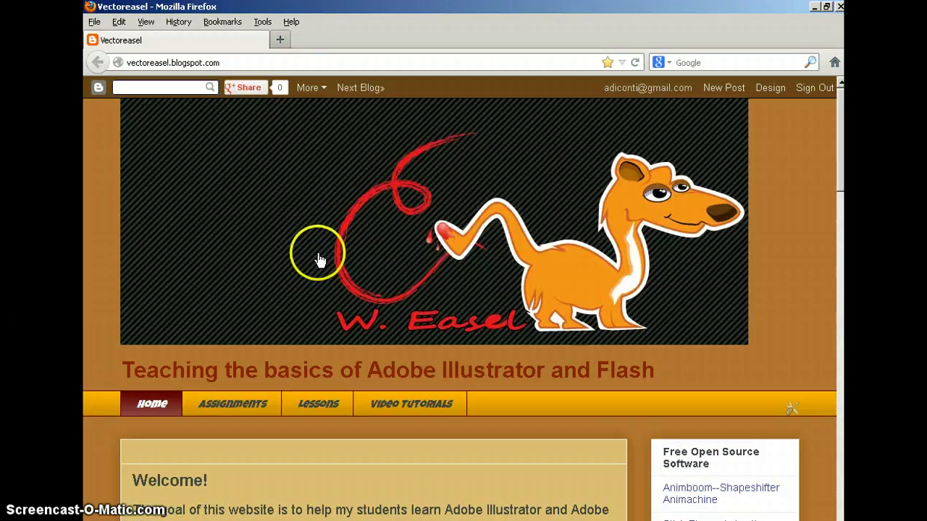
click(241, 409)
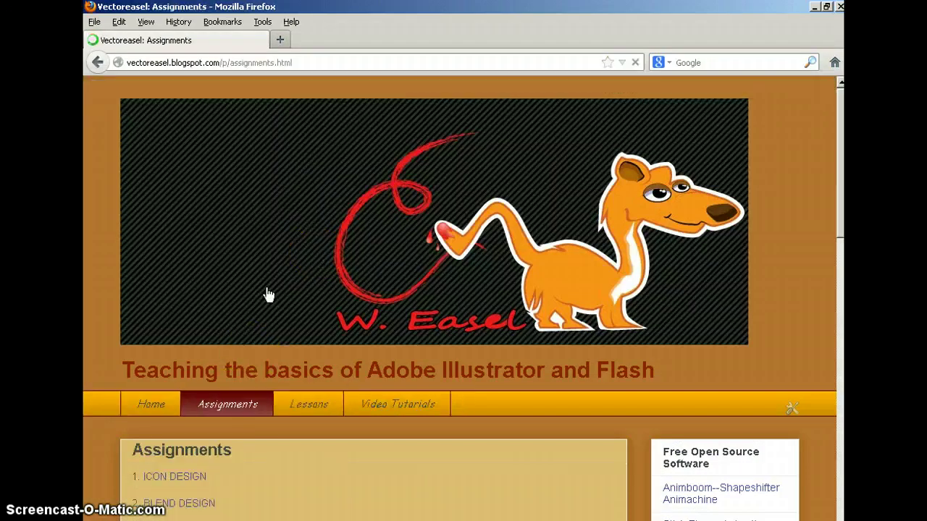
scroll(268, 289, down, 5)
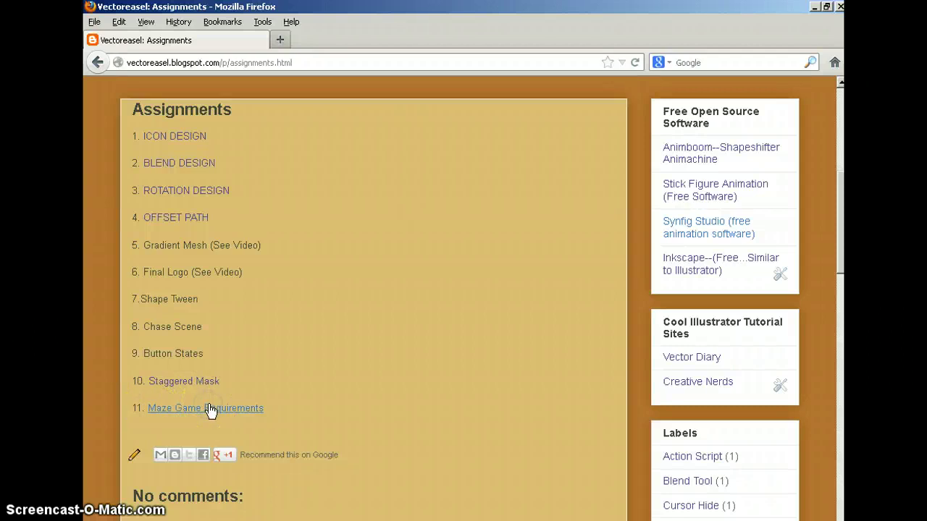
Open the Maze Game Requirements post and highlight the theme, Original Design and Minimum 2 scenes requirements
click(210, 411)
scroll(307, 279, down, 3)
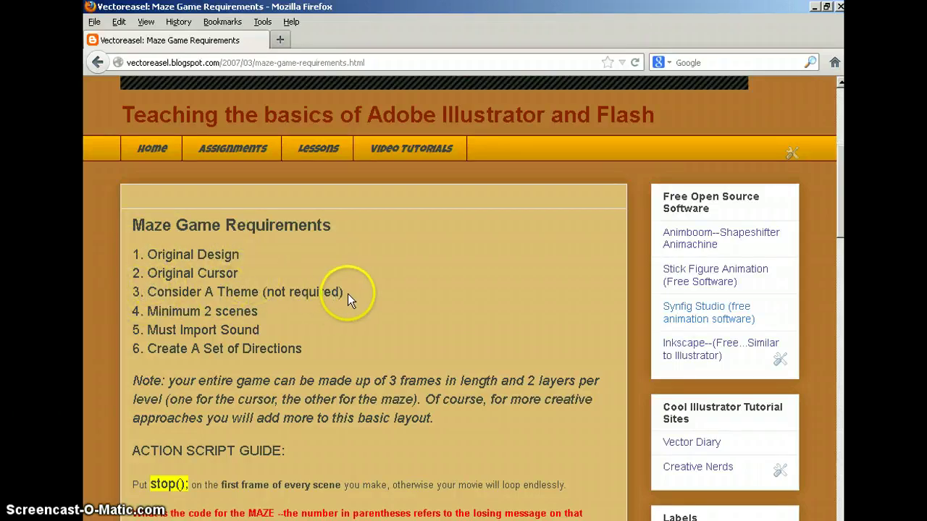
drag(345, 293, 253, 291)
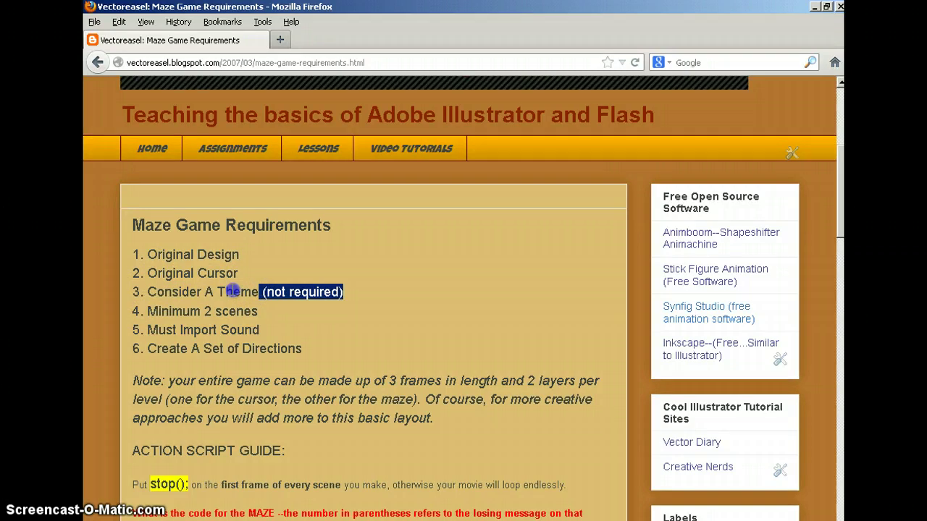
click(231, 290)
click(246, 293)
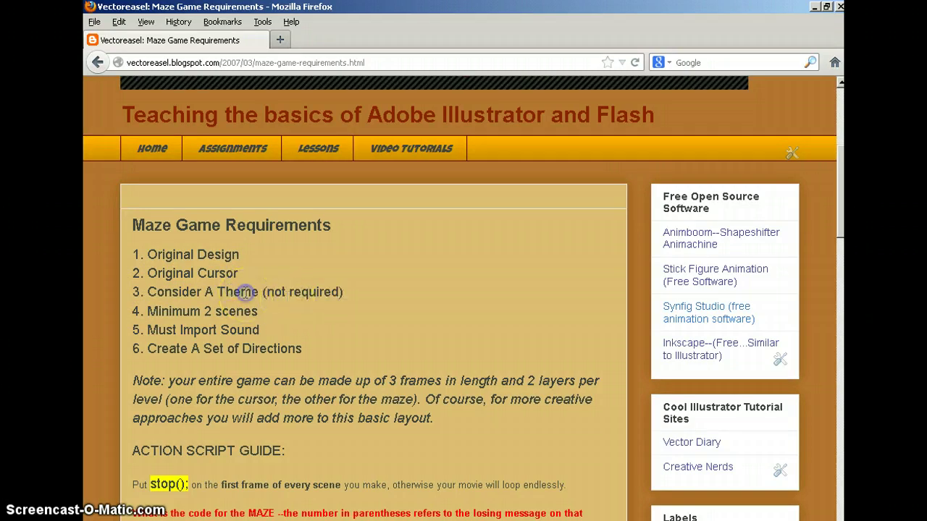
drag(149, 254, 241, 252)
click(149, 309)
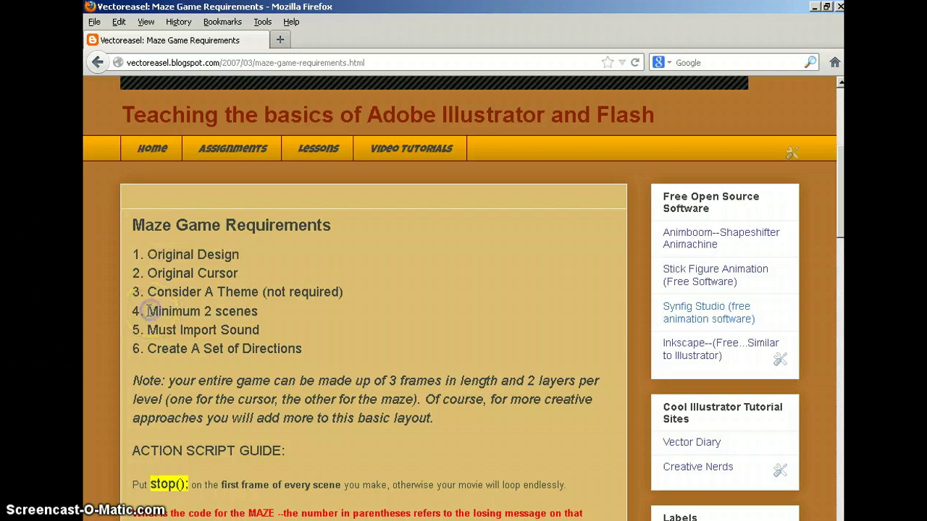
drag(251, 312, 270, 318)
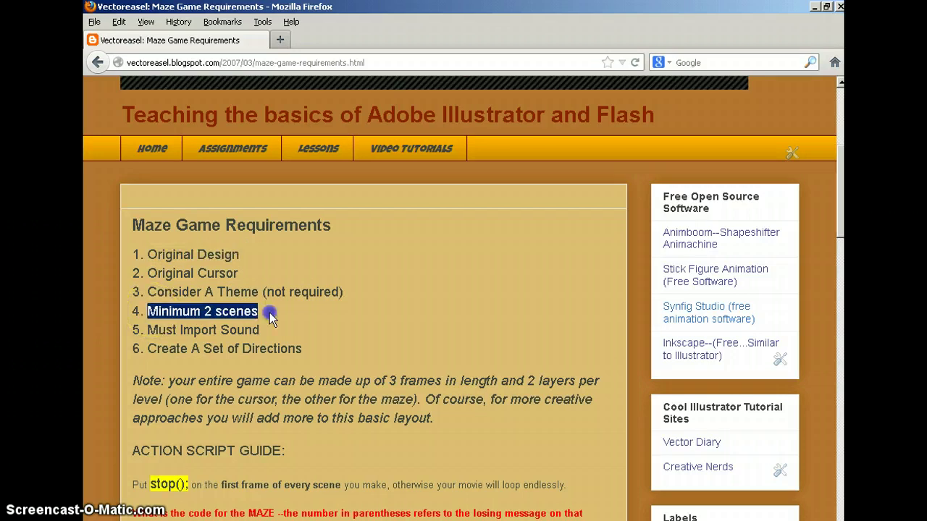
click(229, 312)
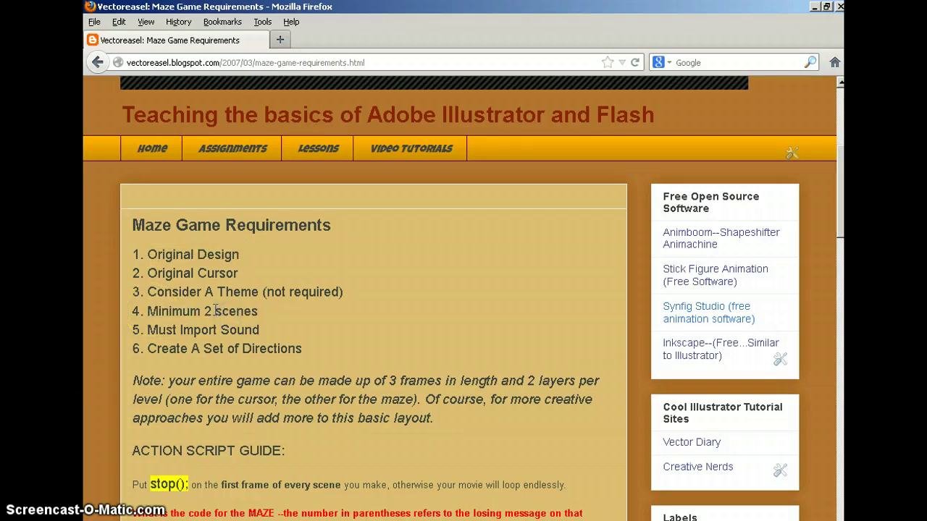
Highlight the Create A Set of Directions requirement and the Note about frames and layers
scroll(301, 318, down, 2)
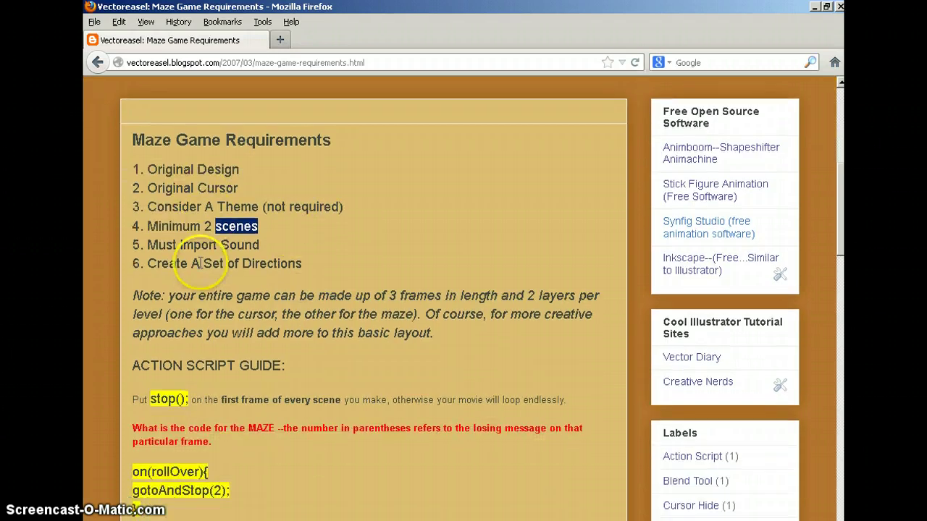
click(192, 245)
click(274, 247)
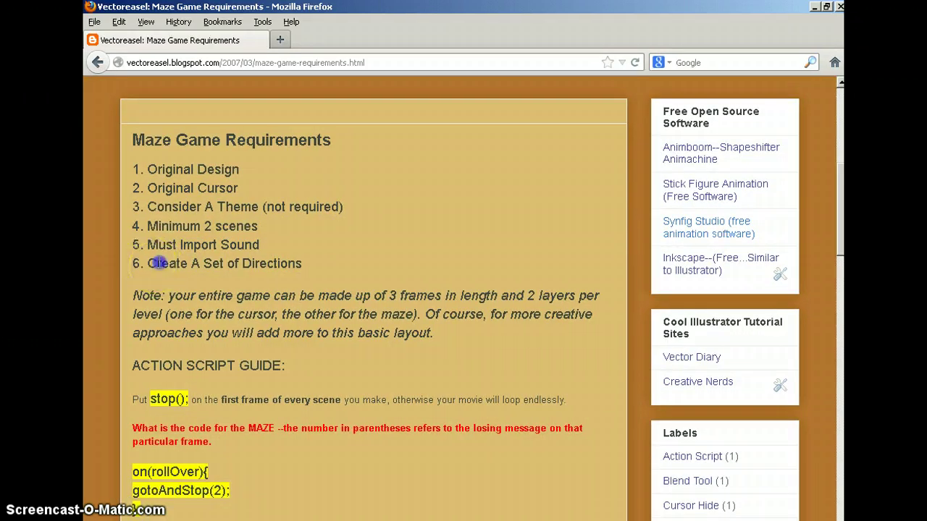
drag(158, 264, 328, 268)
click(153, 292)
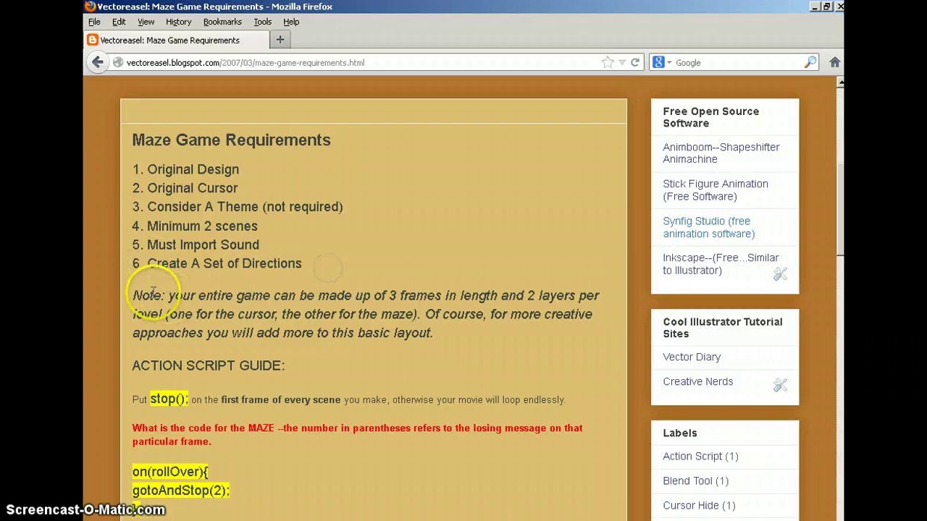
drag(153, 298, 512, 333)
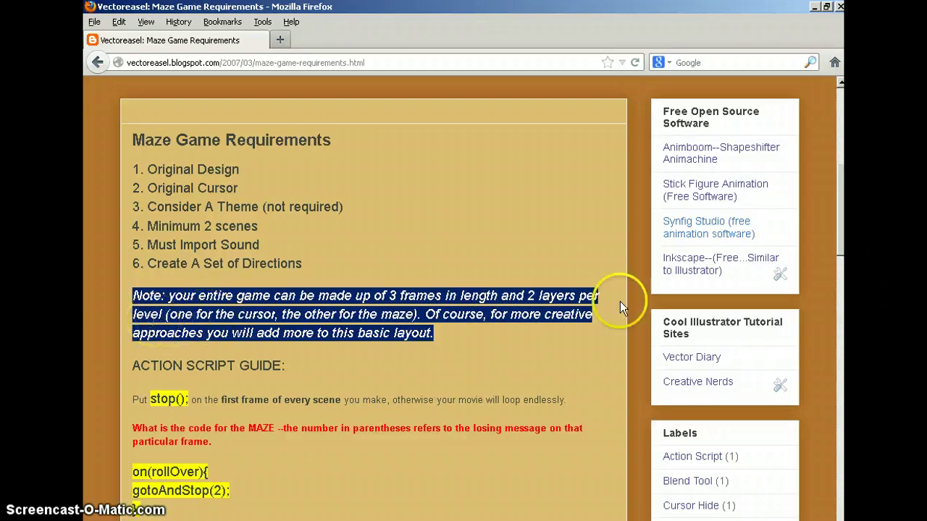
click(261, 297)
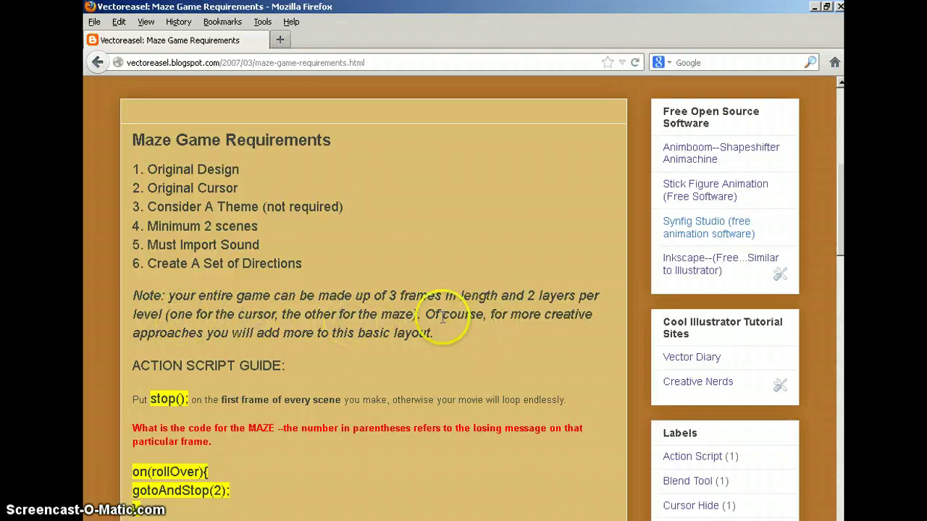
drag(424, 313, 465, 344)
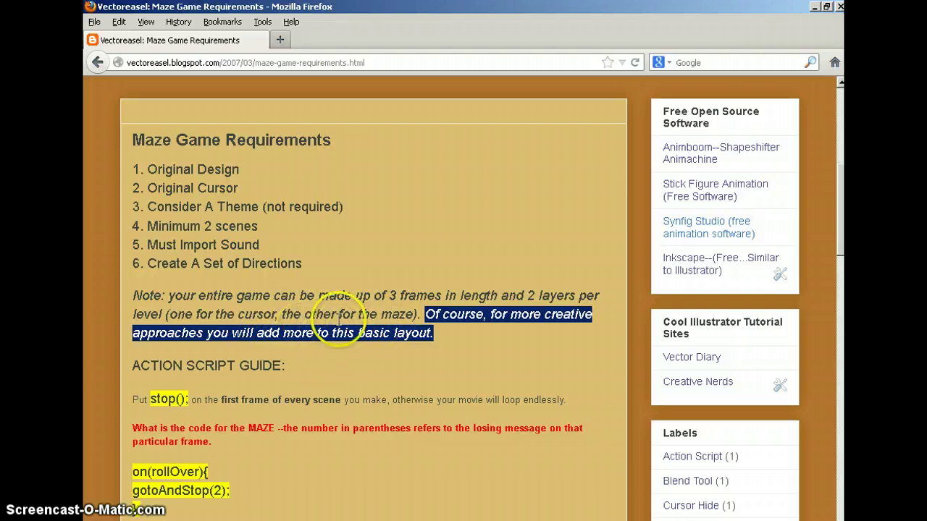
double_click(418, 297)
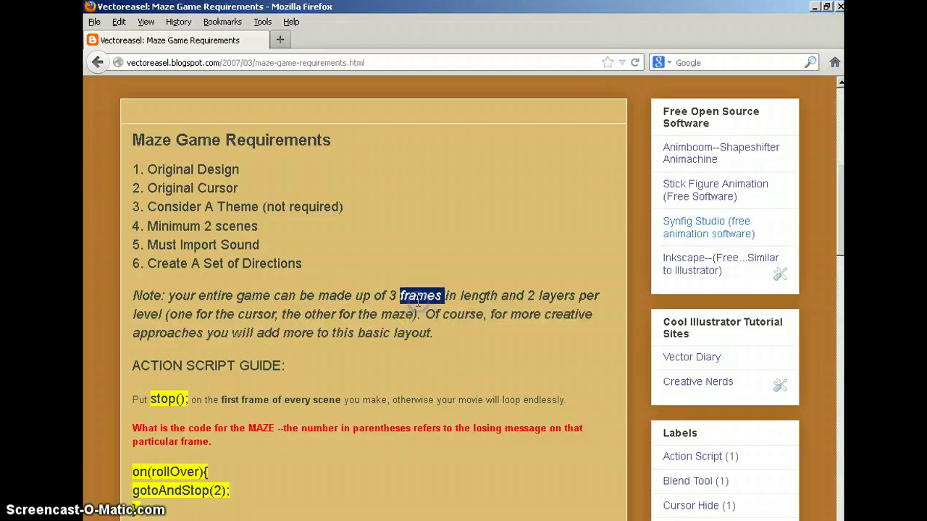
Scroll through the ACTION SCRIPT GUIDE code samples, then switch to Flash CS3
scroll(347, 276, down, 5)
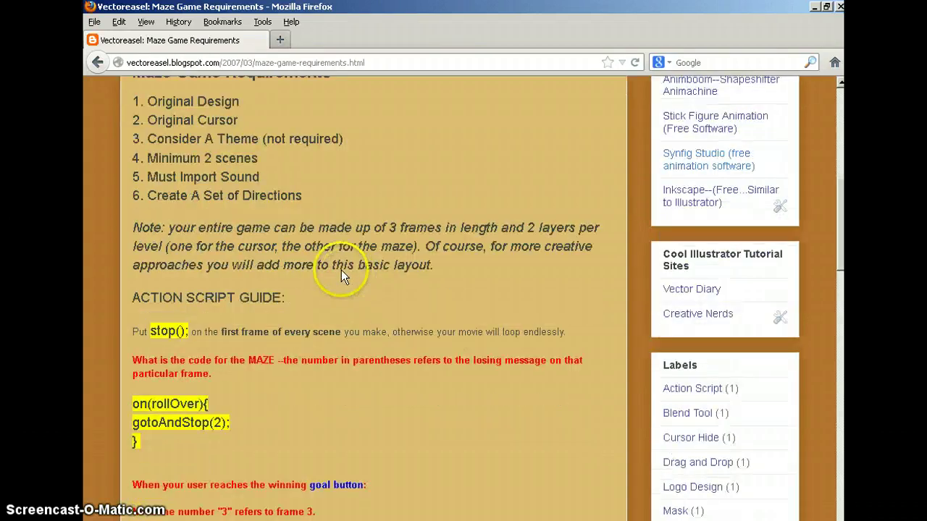
scroll(294, 217, up, 2)
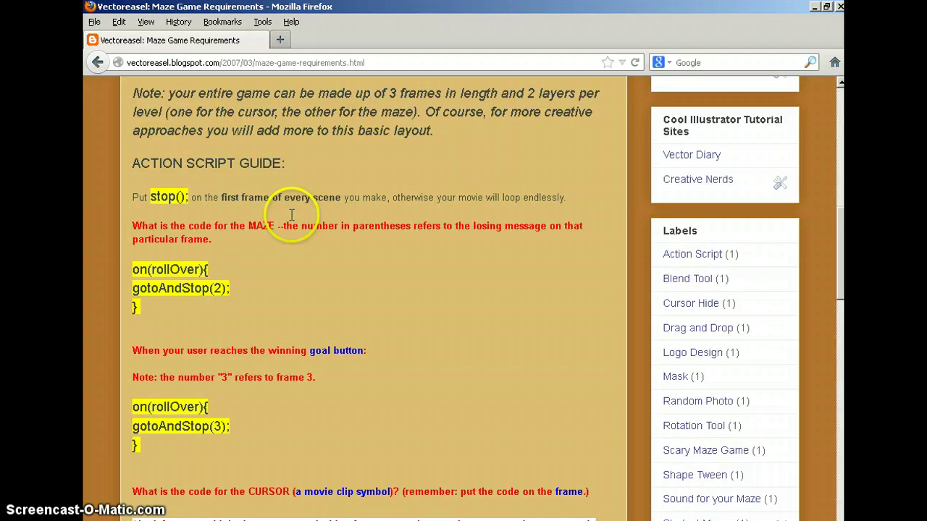
scroll(292, 215, down, 6)
scroll(289, 213, down, 5)
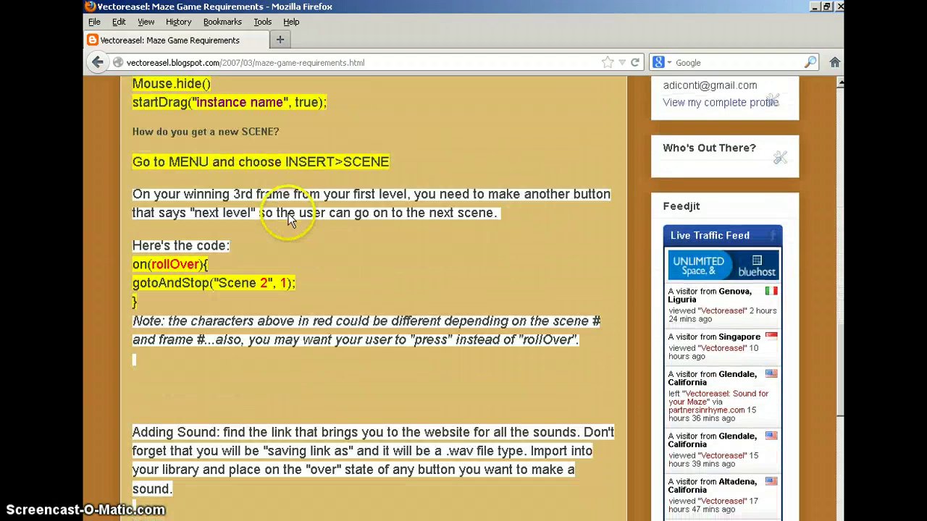
scroll(288, 213, up, 12)
scroll(288, 210, down, 13)
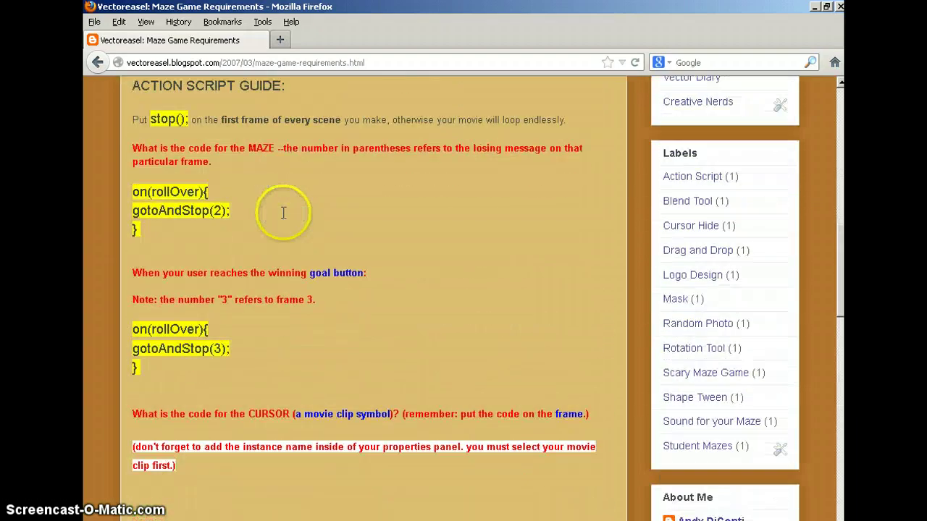
scroll(281, 200, down, 5)
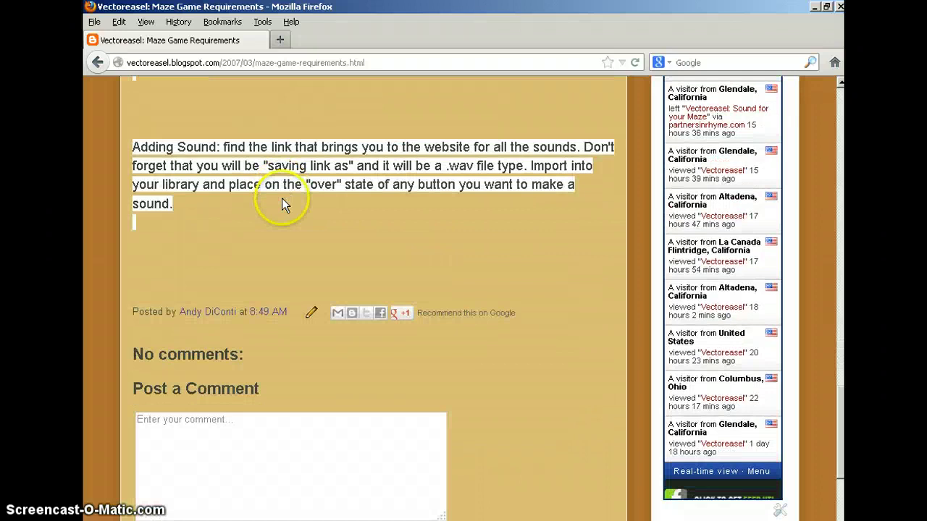
scroll(281, 199, up, 6)
scroll(283, 196, up, 5)
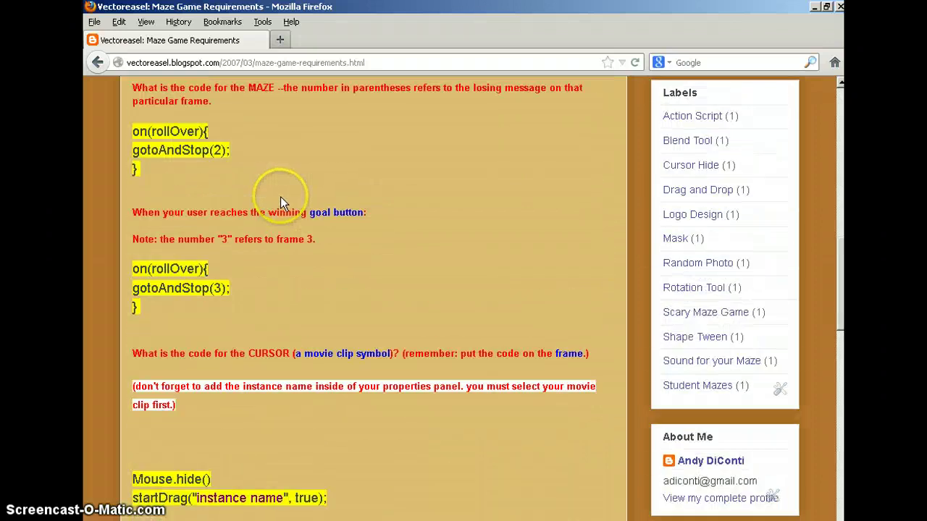
scroll(280, 196, down, 3)
scroll(282, 198, down, 3)
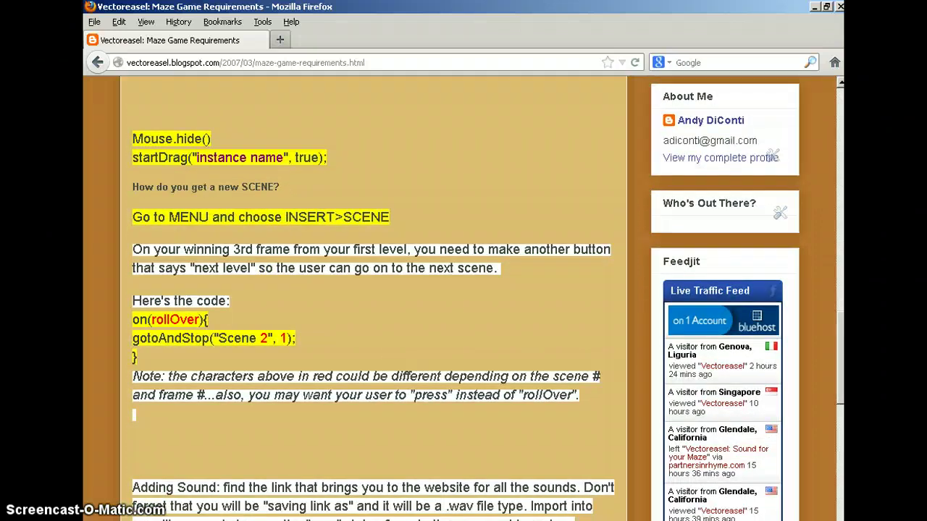
key(alt+Tab)
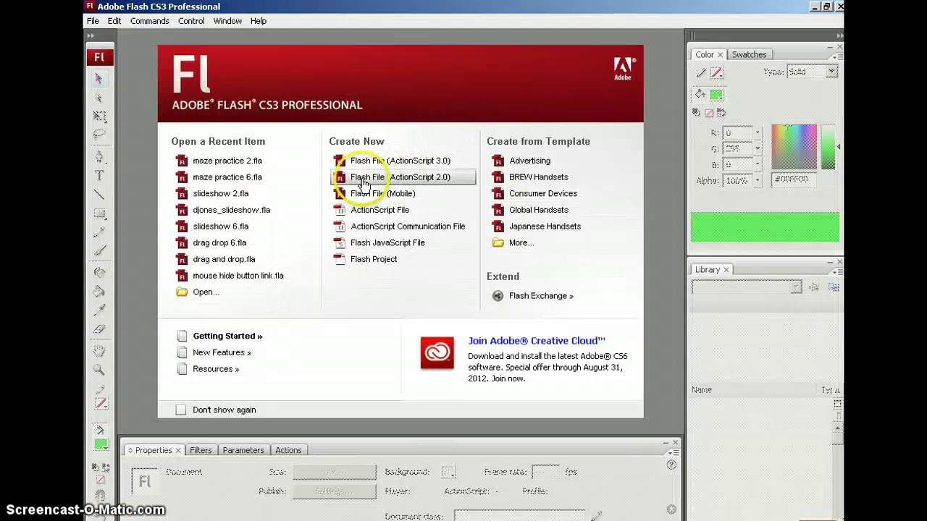
Create a new ActionScript 2.0 file and draw a green filled rectangle on the stage
click(364, 185)
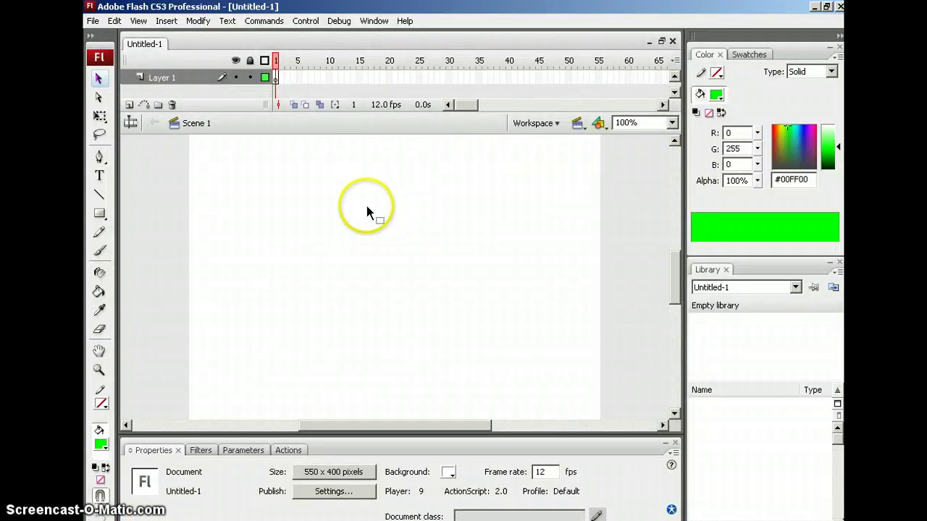
click(100, 214)
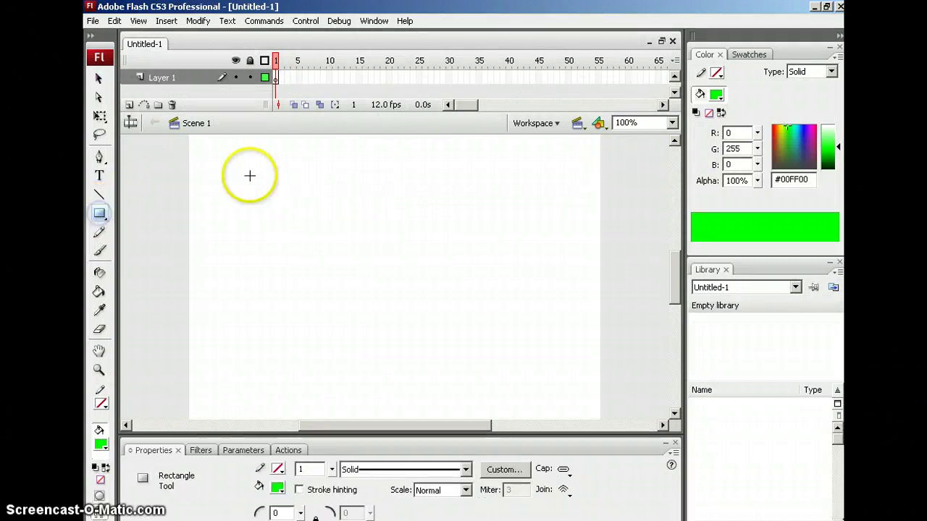
drag(253, 179, 459, 335)
click(100, 78)
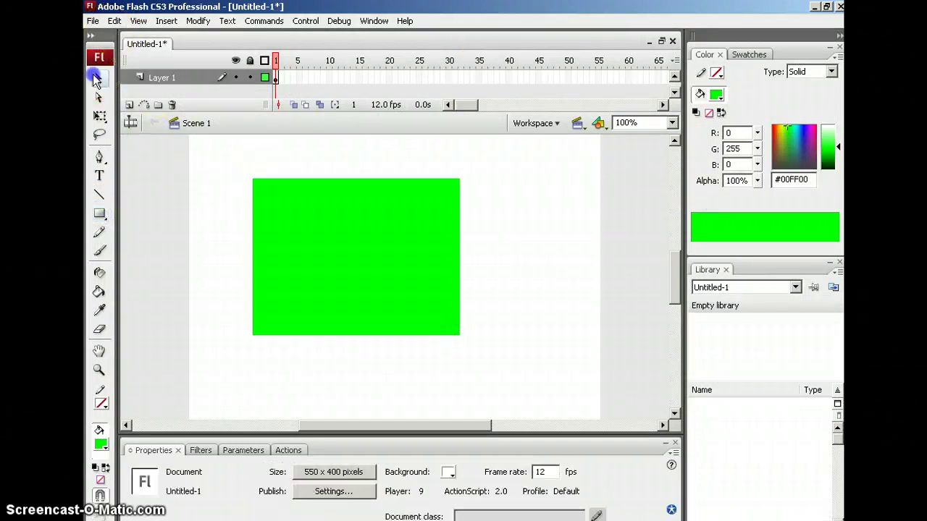
click(393, 248)
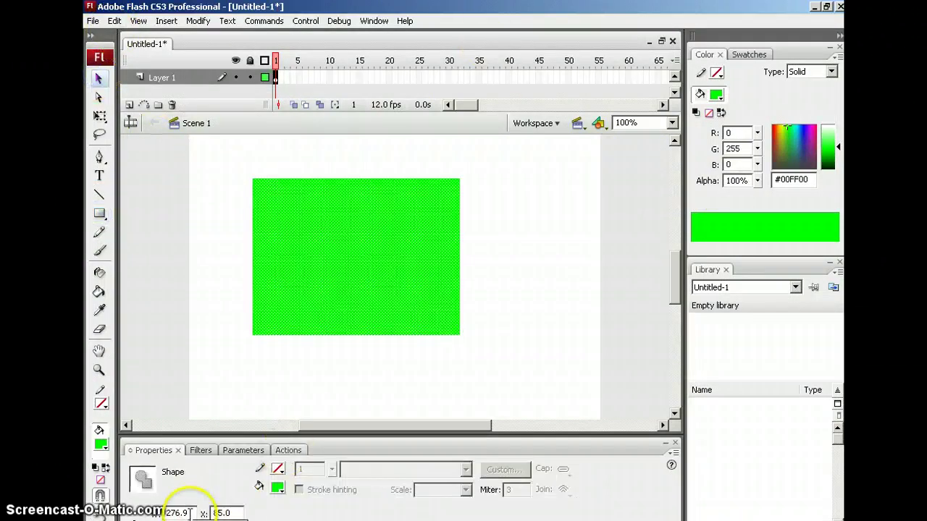
Reset the panels to the Default workspace layout
click(134, 455)
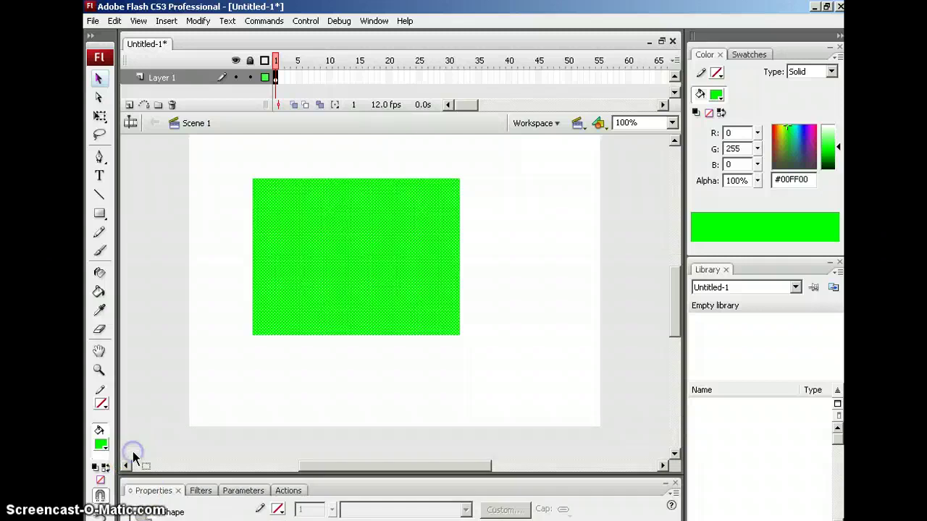
click(127, 489)
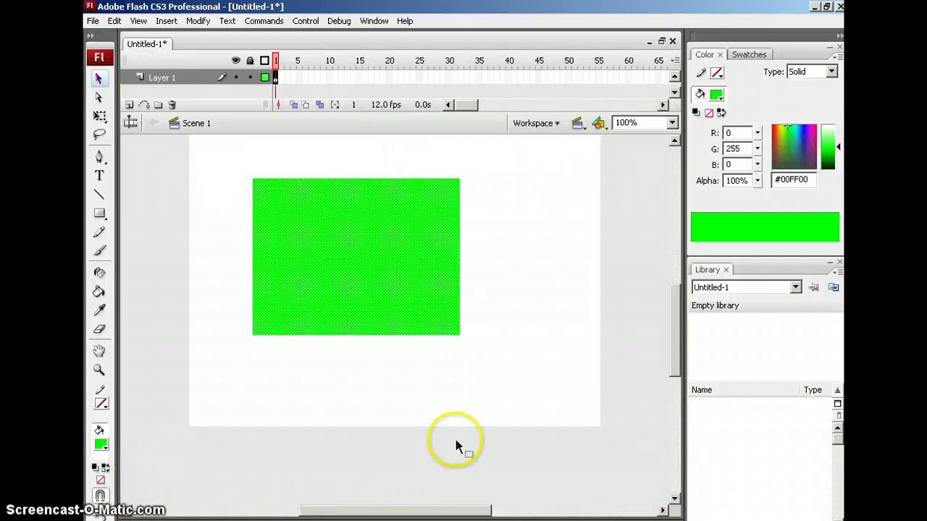
click(369, 21)
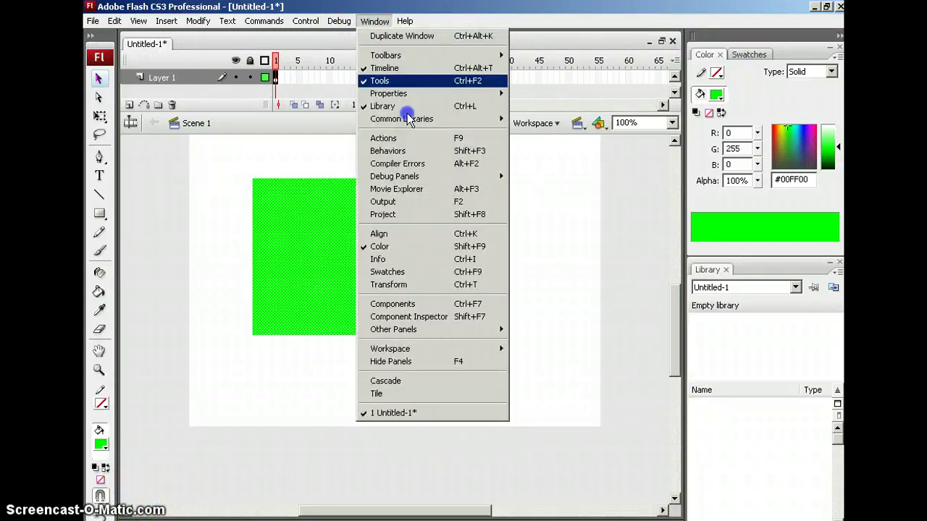
mouse_move(418, 346)
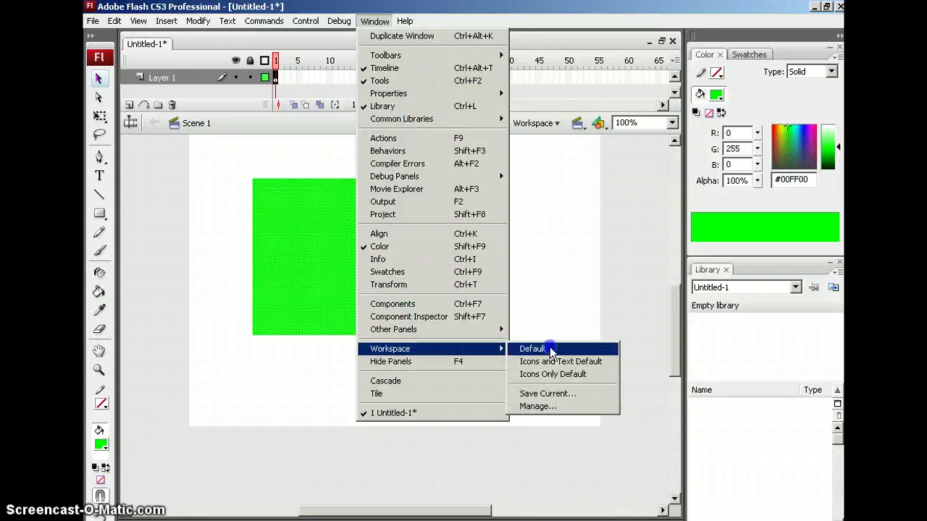
click(550, 347)
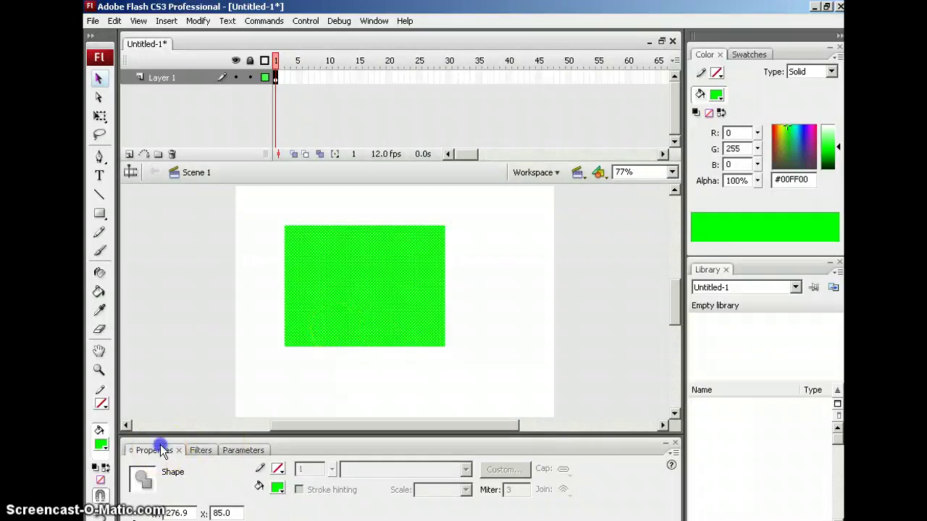
Size the green rectangle to W 550, H 400 at X 0, Y 0
drag(155, 444, 165, 362)
double_click(188, 429)
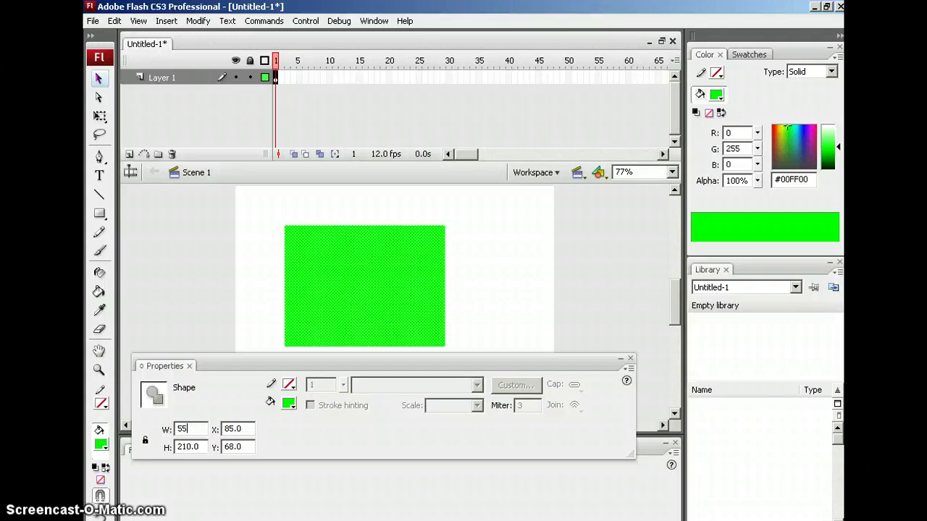
text(550)
key(Tab)
text(400)
key(Tab)
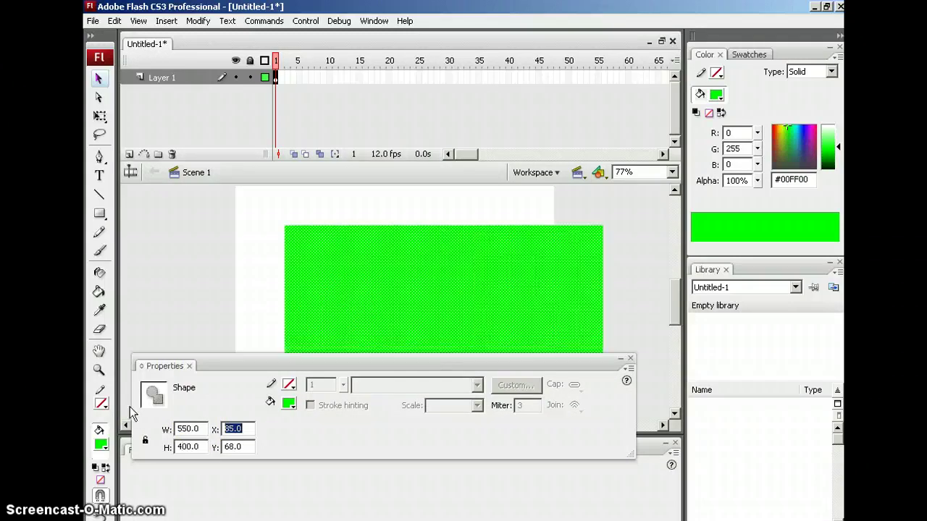
text(0)
key(Tab)
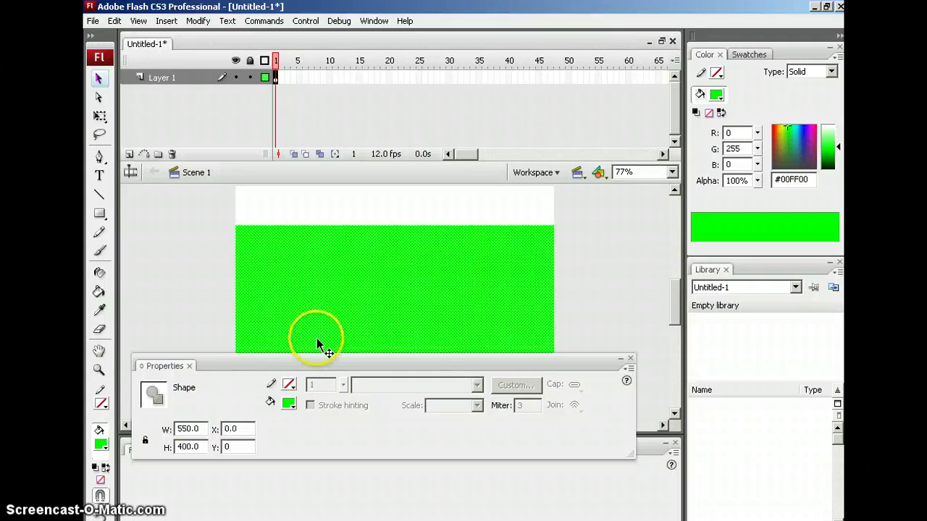
text(0)
key(Return)
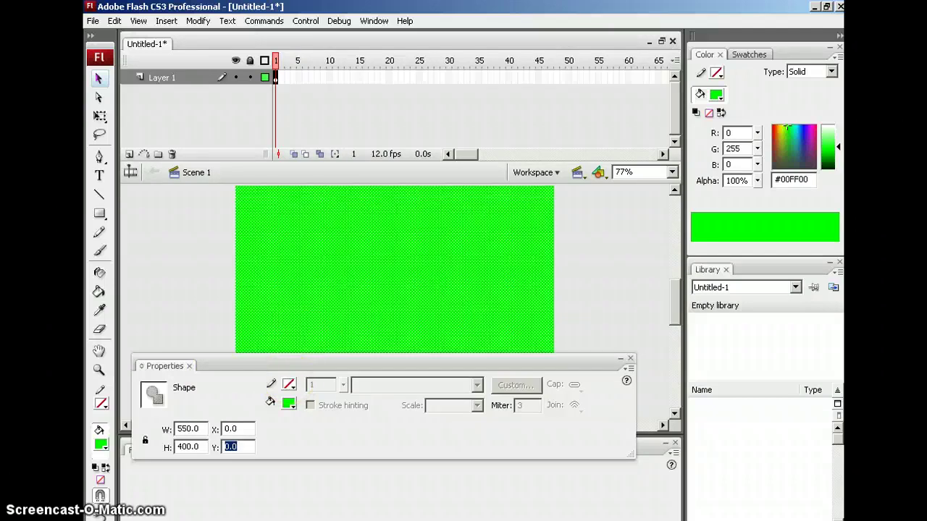
drag(360, 371, 372, 441)
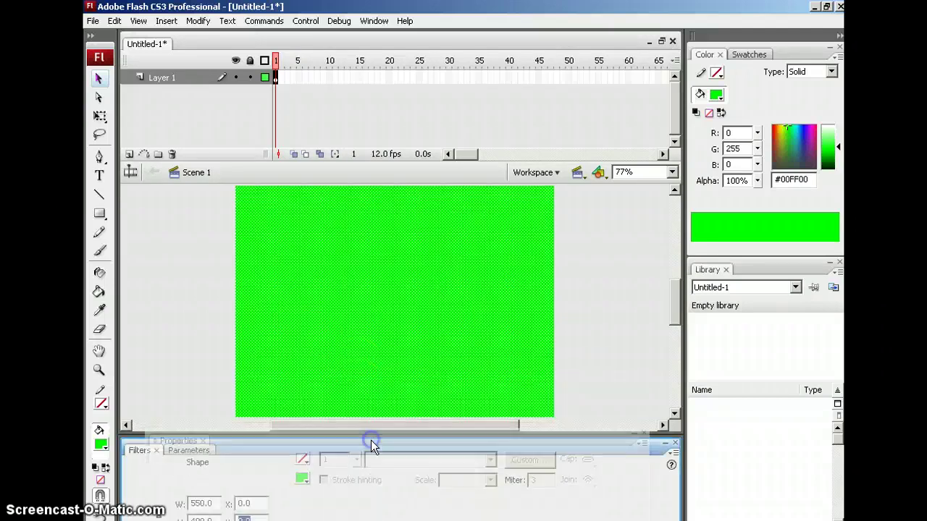
Erase winding white paths through the rectangle, with a left entrance and lower-right exit
click(99, 329)
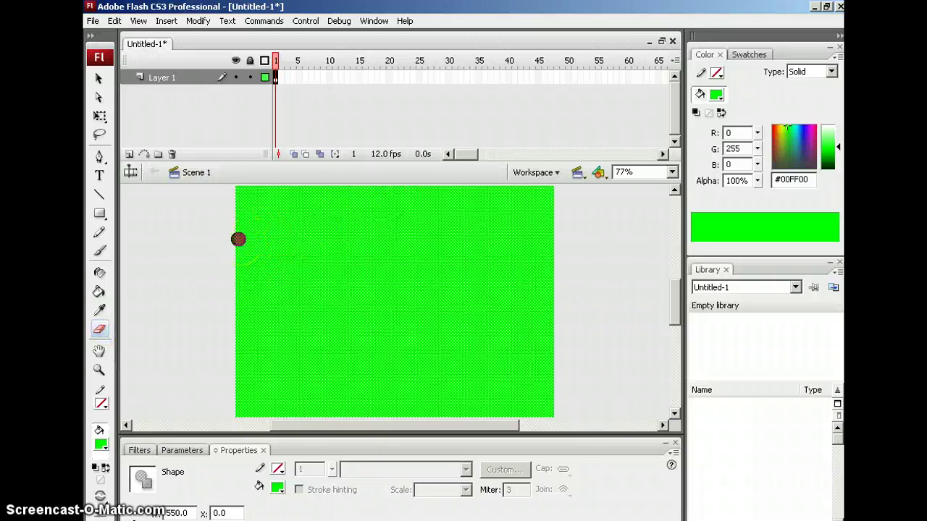
mouse_move(238, 239)
mouse_down()
mouse_move(421, 239)
mouse_move(433, 340)
mouse_move(423, 340)
mouse_move(593, 332)
mouse_up()
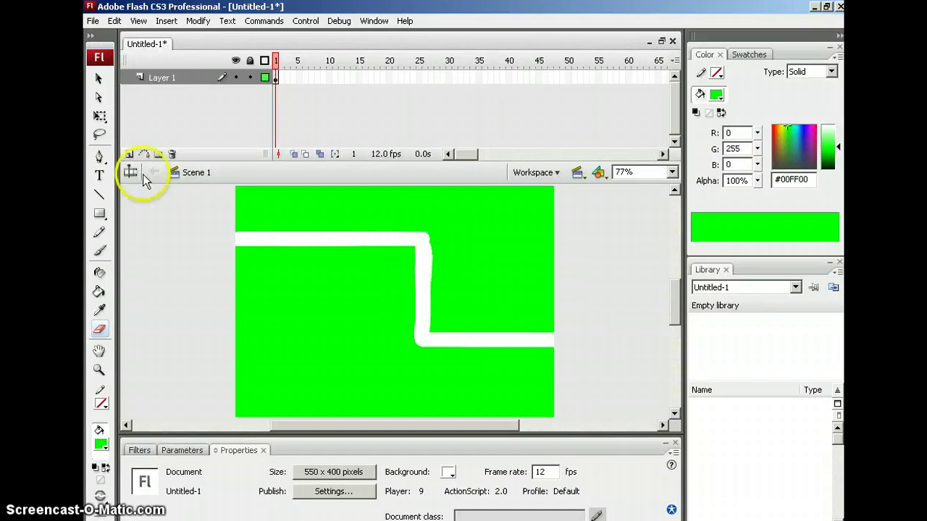
mouse_move(234, 285)
mouse_down()
mouse_move(255, 246)
mouse_move(247, 264)
mouse_up()
drag(570, 348, 520, 348)
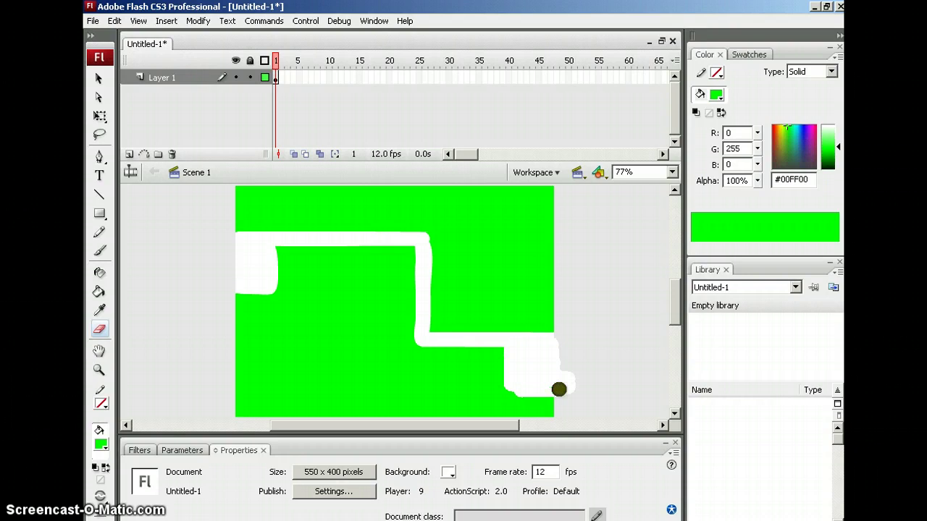
drag(497, 386, 497, 384)
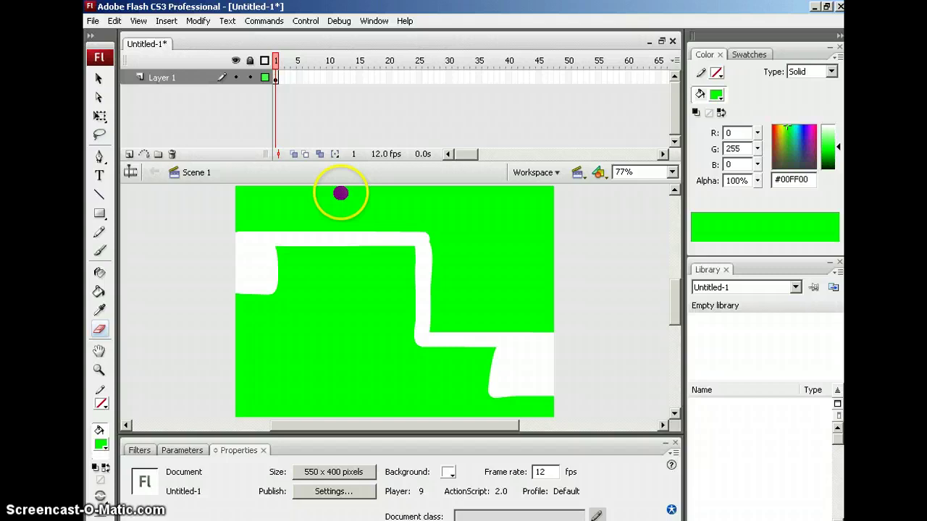
drag(341, 193, 344, 366)
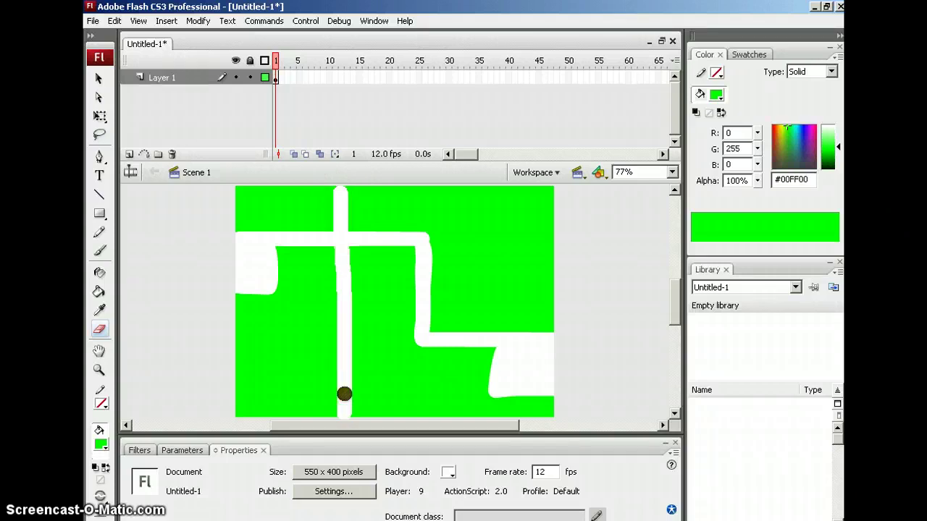
mouse_move(440, 283)
mouse_down()
mouse_move(476, 290)
mouse_move(476, 190)
mouse_up()
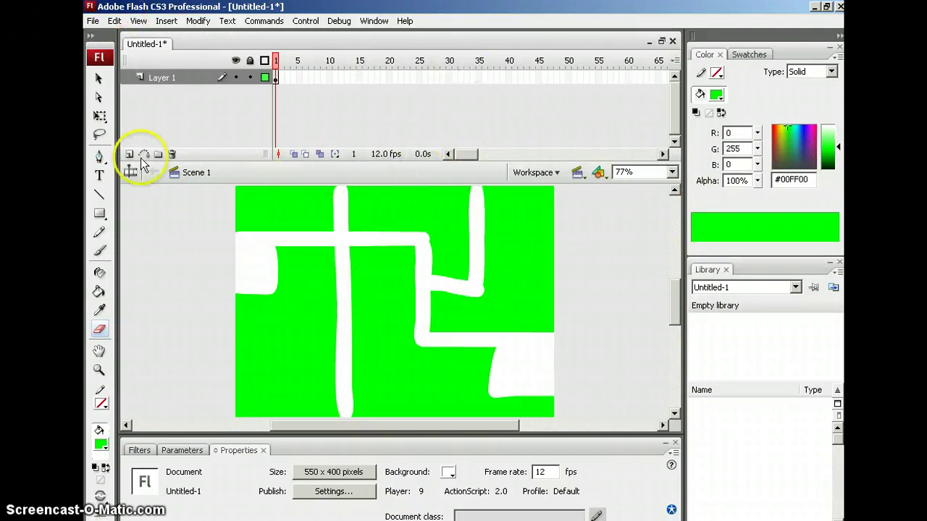
Select all five green maze regions together
click(100, 78)
click(385, 362)
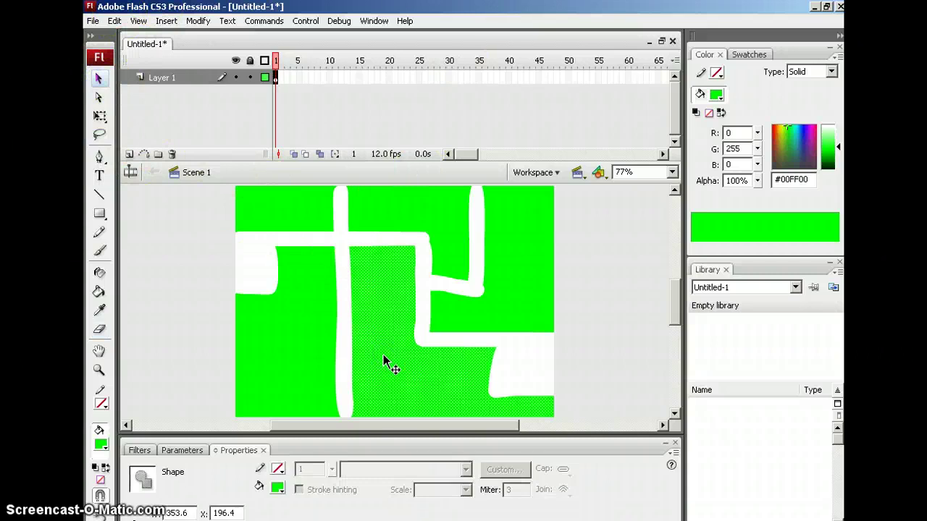
shift+click(311, 207)
shift+click(399, 212)
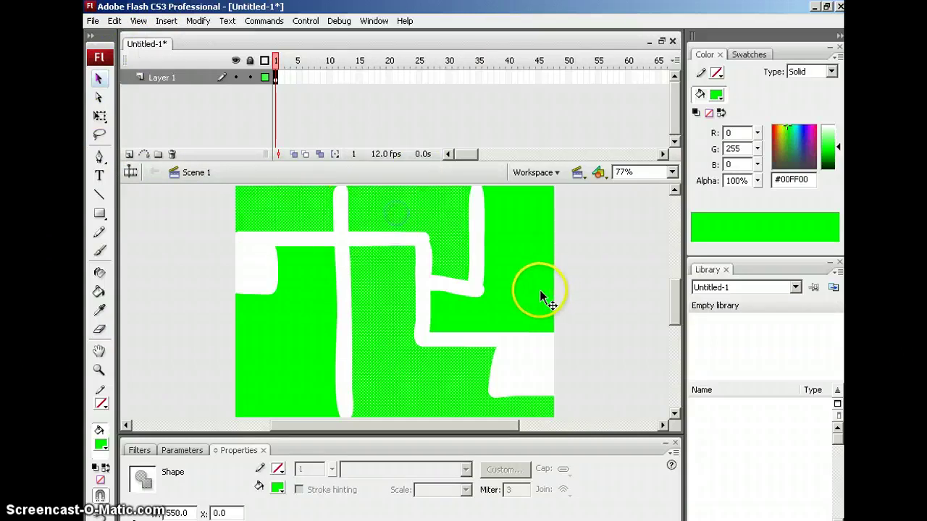
shift+click(540, 297)
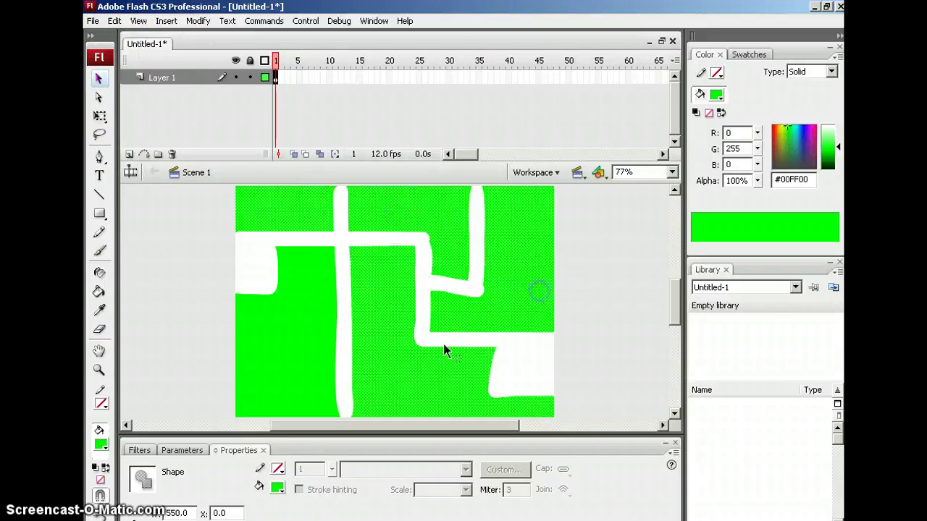
shift+click(283, 362)
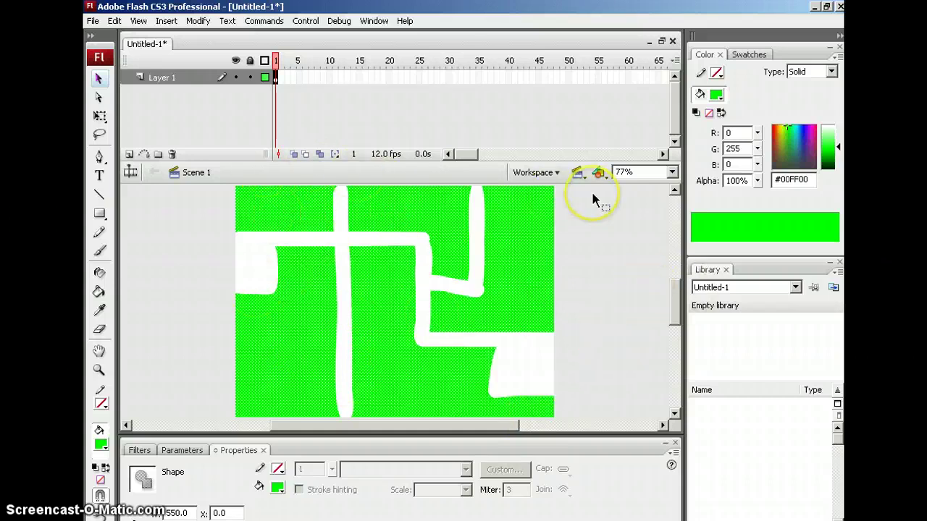
Convert the selected maze walls into a Button symbol named maze1
key(F8)
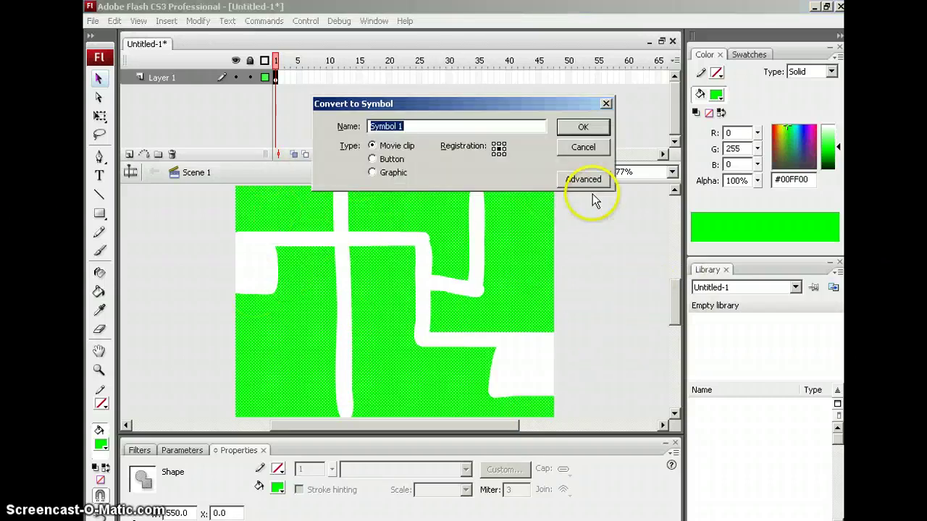
click(372, 159)
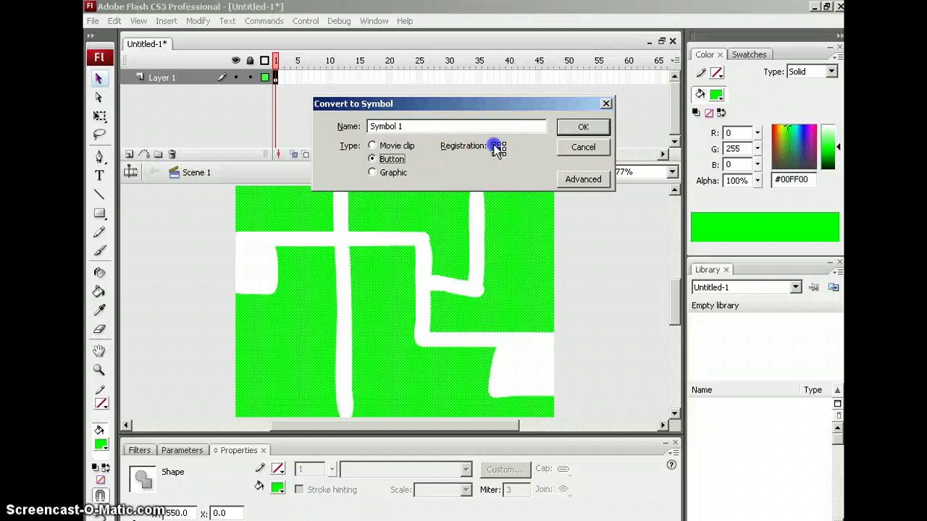
drag(443, 127, 370, 126)
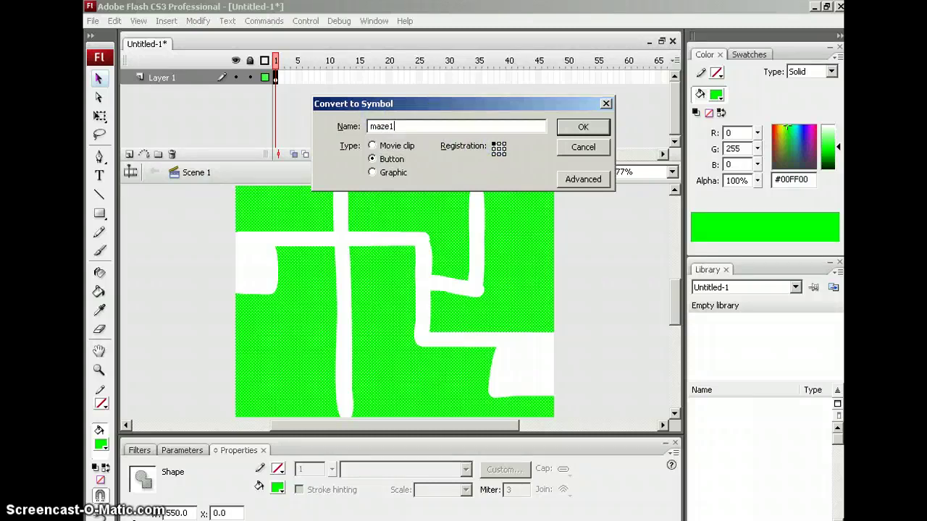
click(590, 128)
double_click(166, 78)
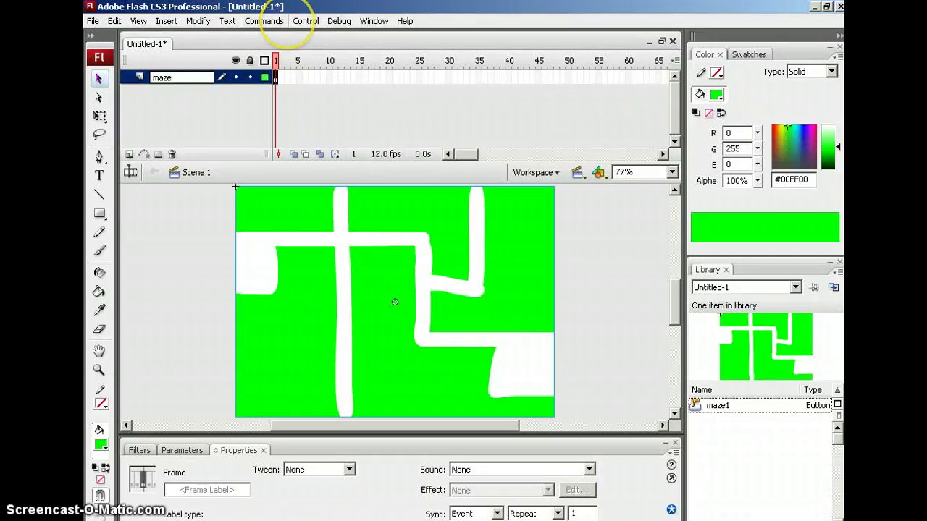
Rename Layer 1 to maze and add a new layer named cursor above it
key(Return)
click(130, 155)
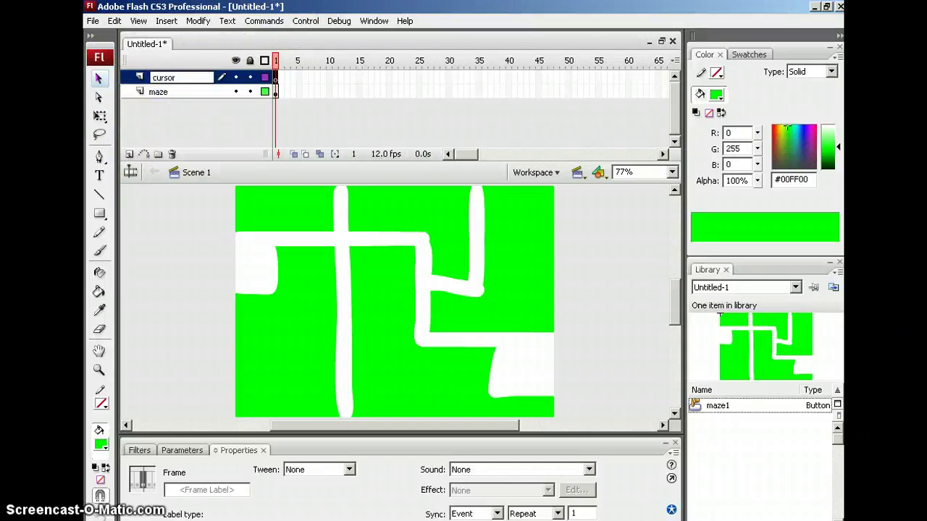
click(204, 65)
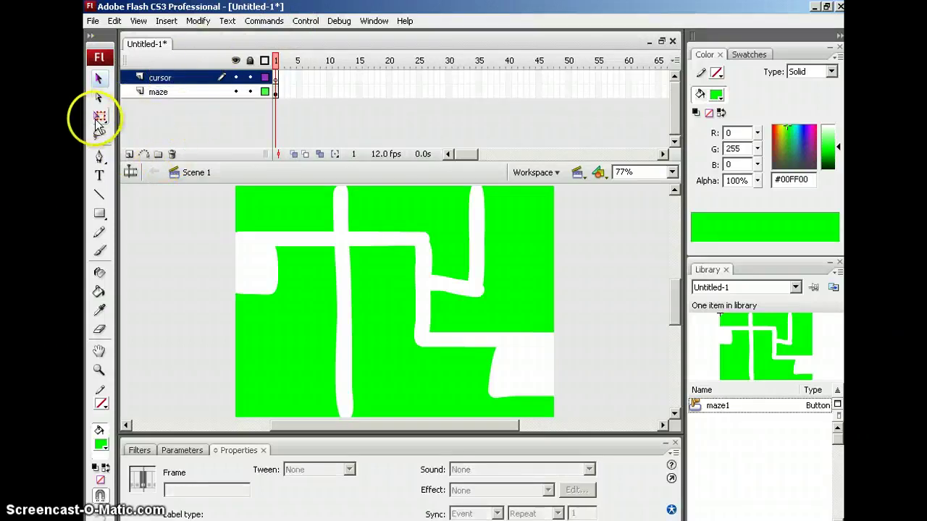
Use the Oval tool with red fill for the dot at the maze entrance, then select it
click(100, 213)
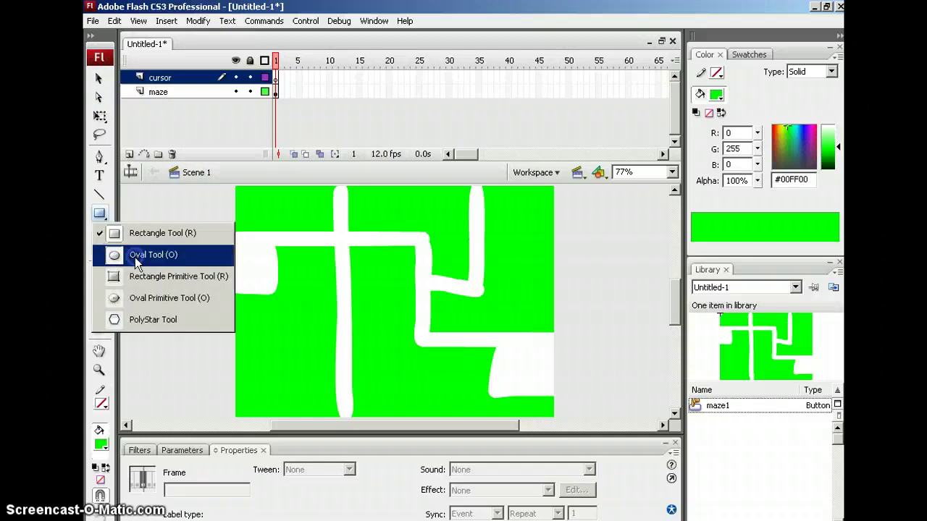
click(133, 254)
click(102, 444)
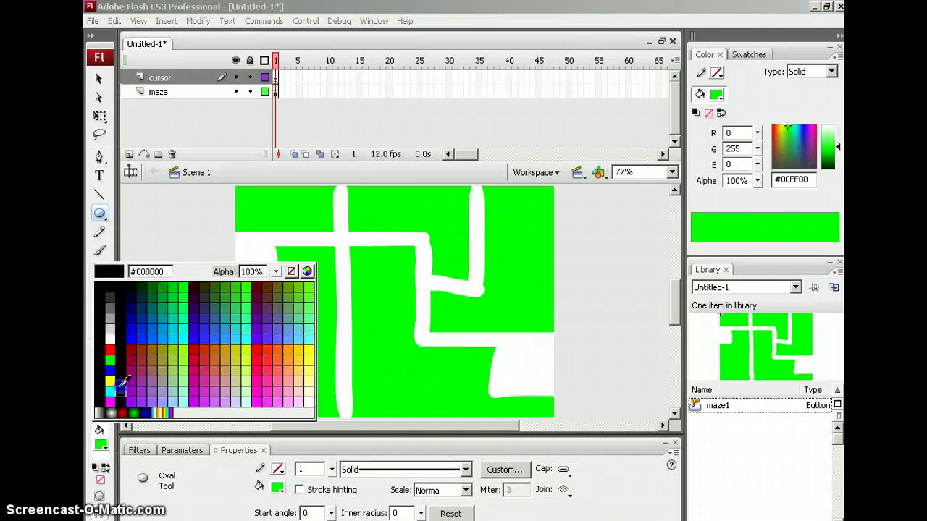
click(110, 349)
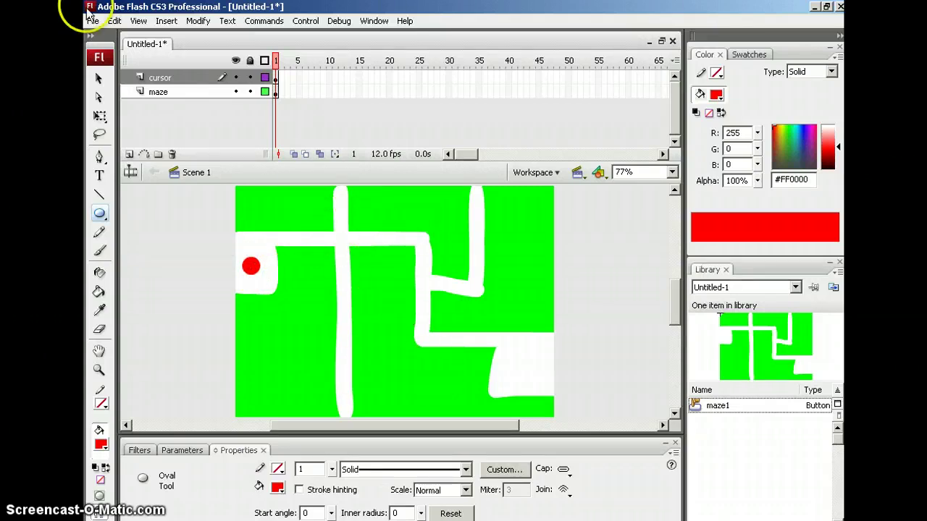
click(101, 78)
click(250, 266)
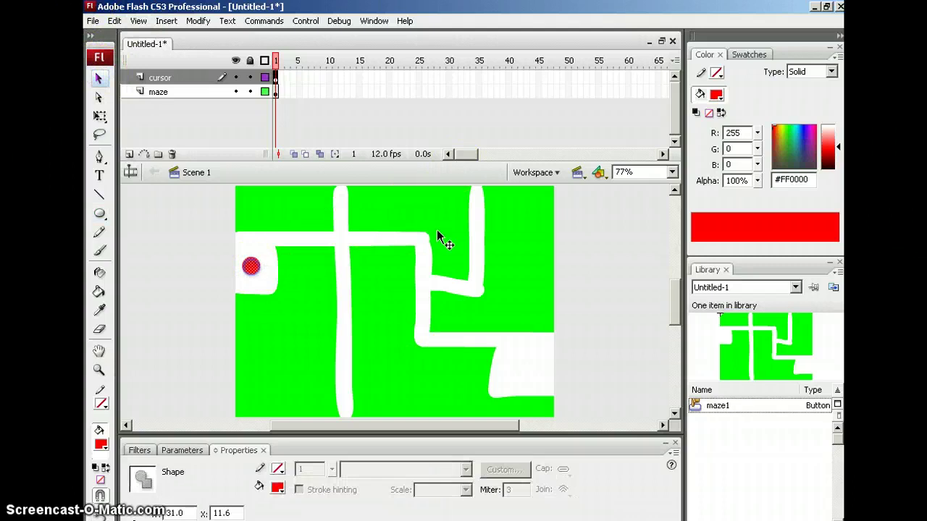
key(F8)
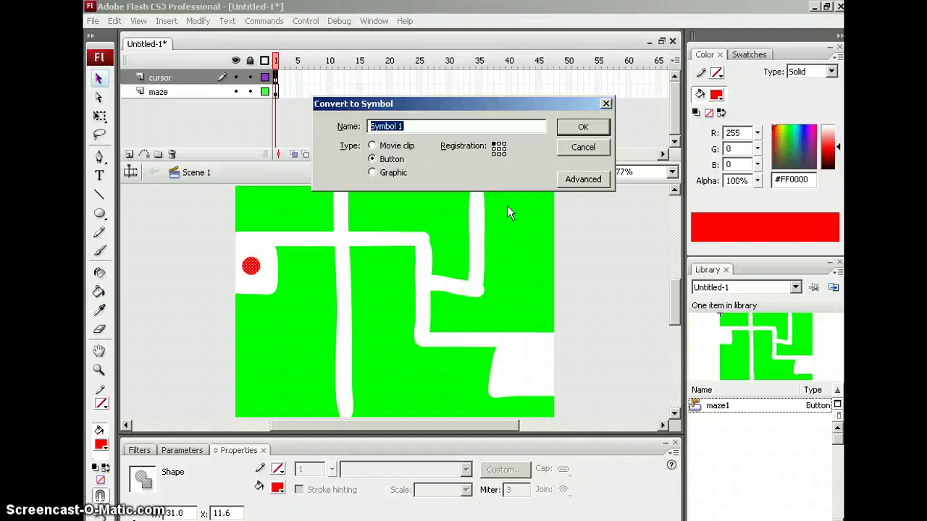
text(cursor)
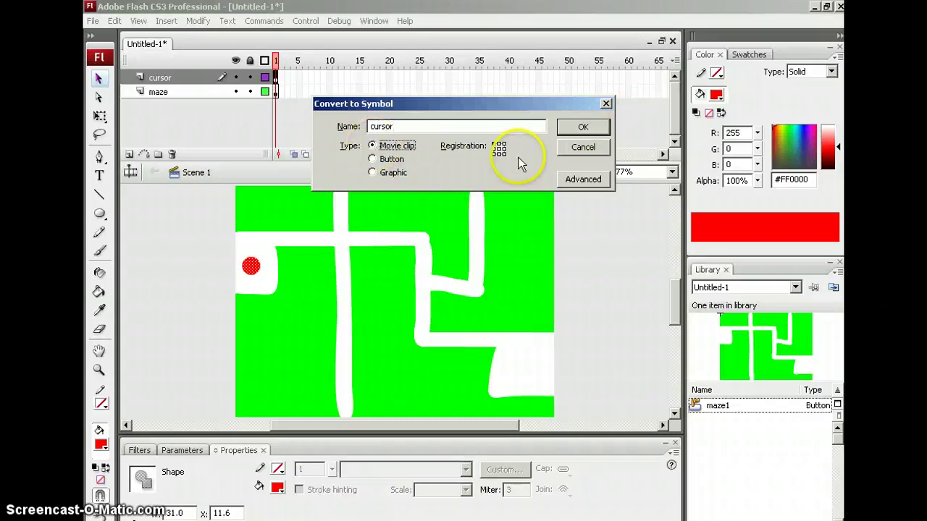
click(576, 131)
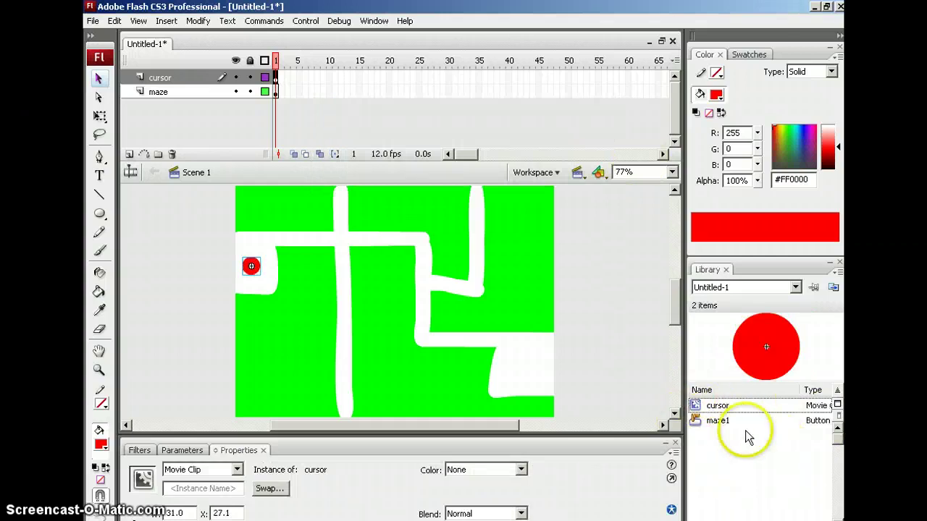
click(710, 406)
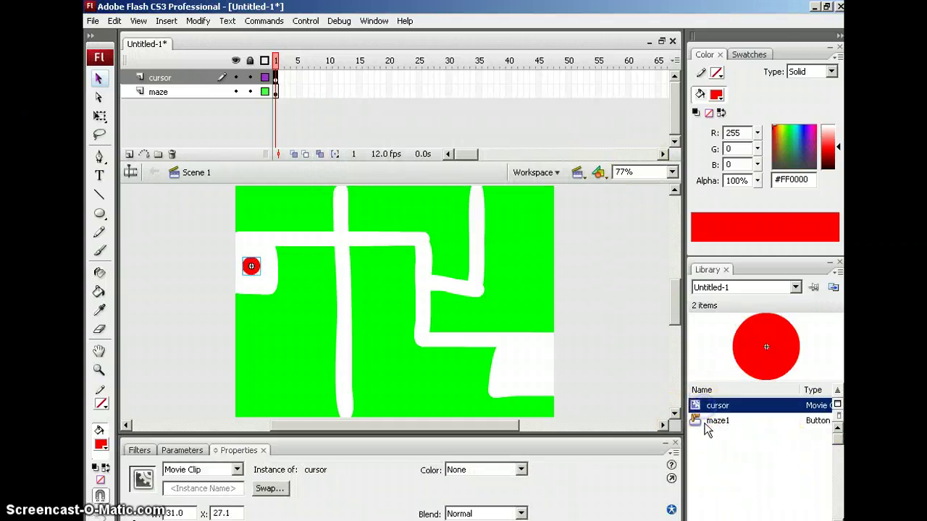
click(707, 421)
click(704, 406)
click(706, 421)
click(338, 210)
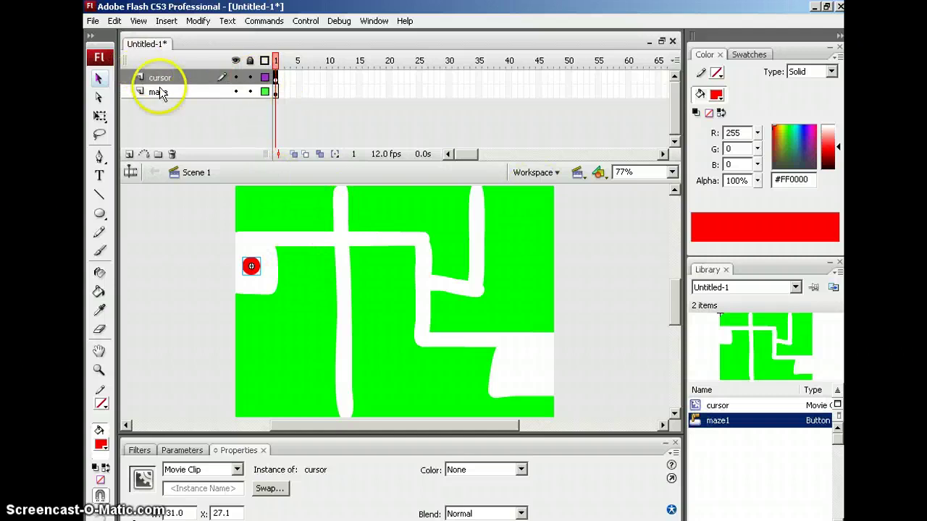
click(155, 77)
click(155, 92)
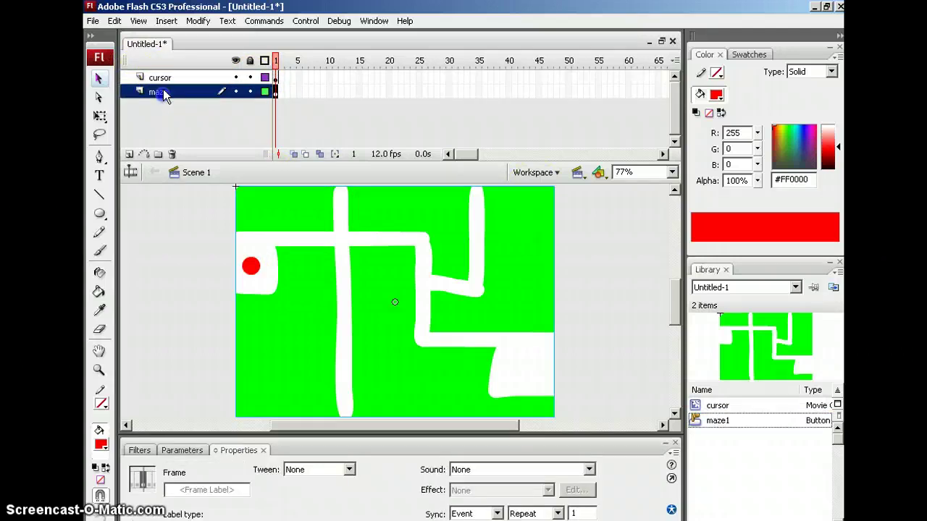
click(163, 78)
click(156, 91)
click(164, 79)
Insert a keyframe at frame 2 on the maze layer and delete the maze there
click(290, 66)
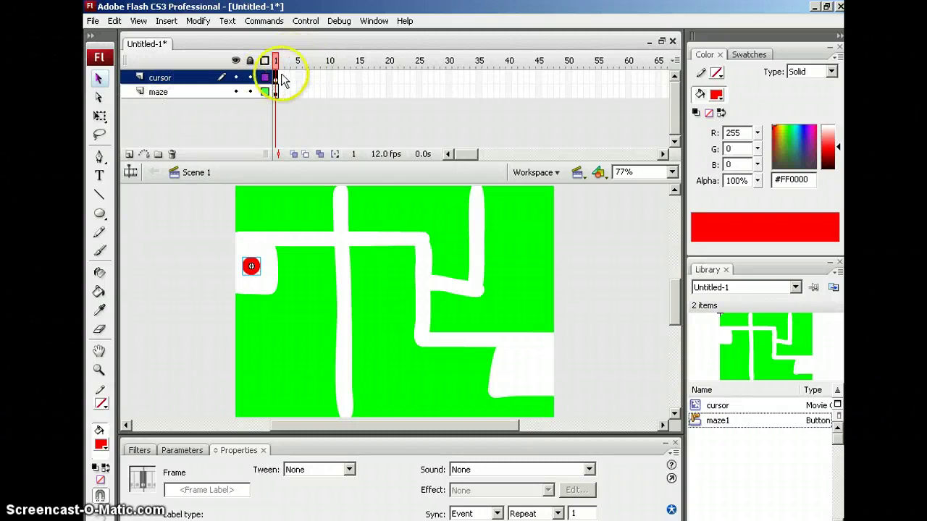
click(275, 92)
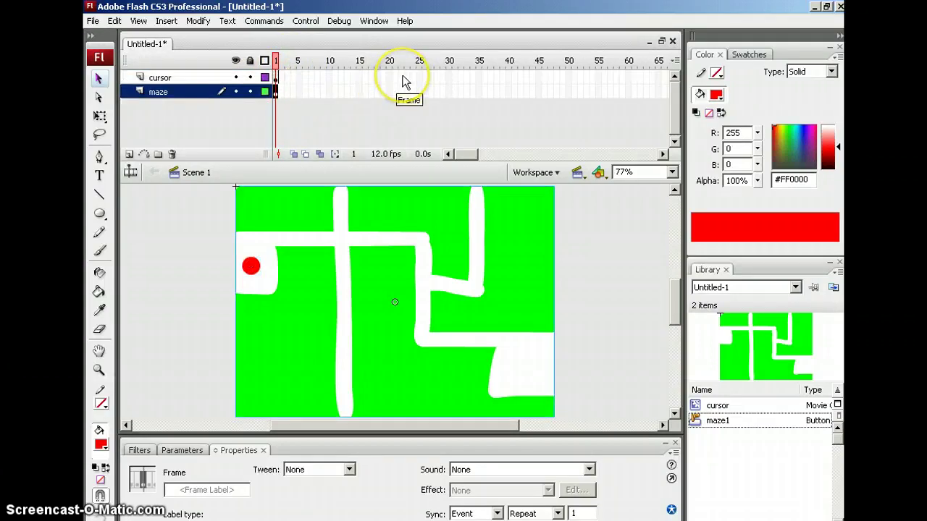
key(F6)
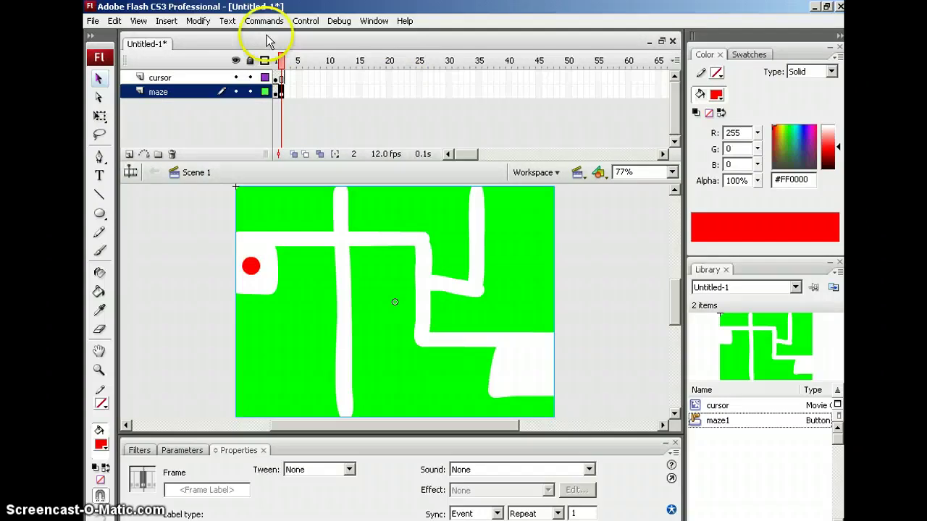
click(154, 314)
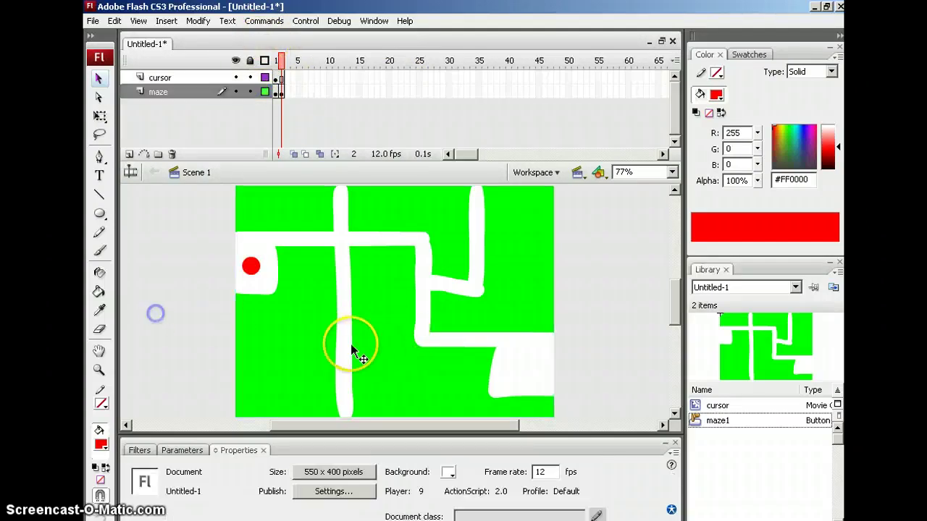
click(374, 350)
key(Delete)
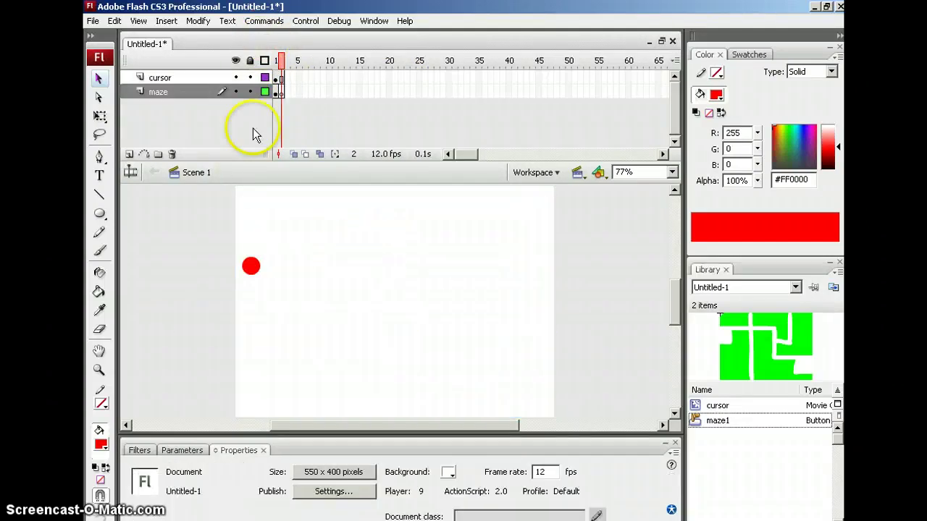
Add 'you lose' text near the stage centre and draw a red oval below it
click(99, 176)
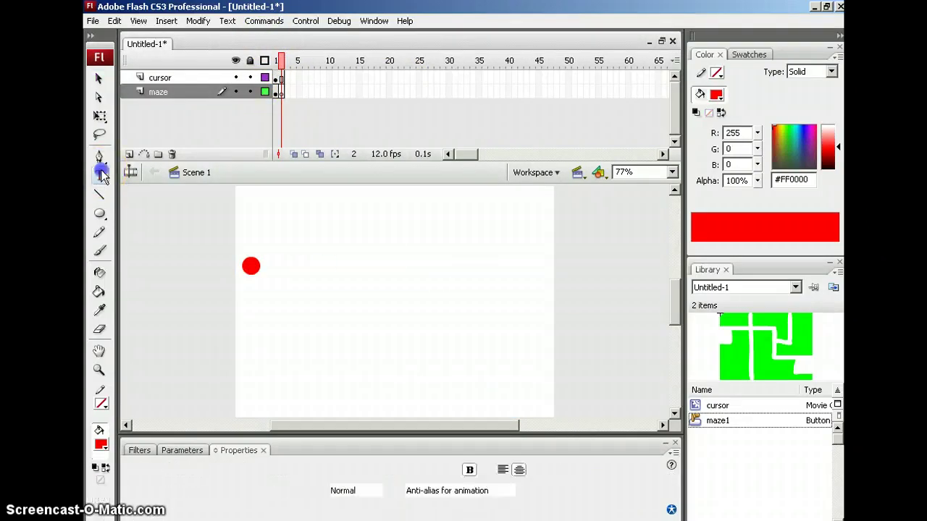
click(327, 263)
text(you lose)
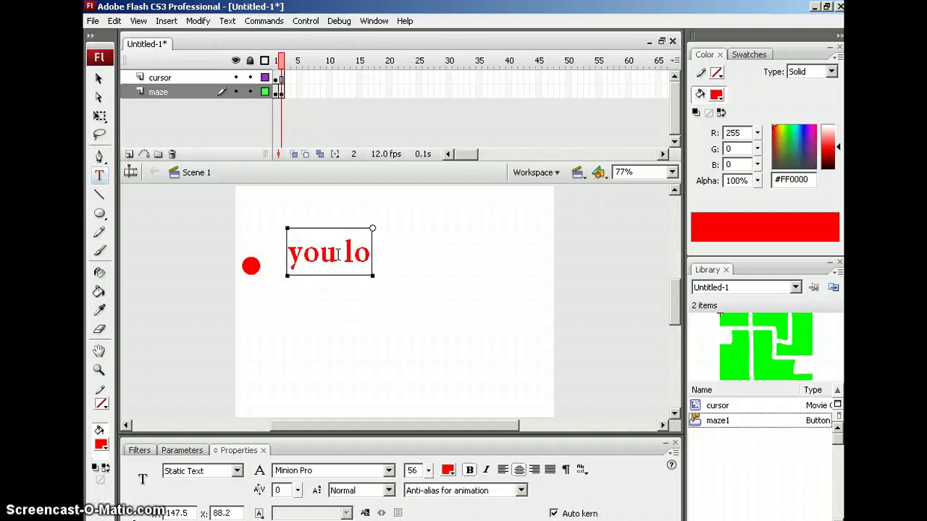
click(99, 78)
drag(346, 262, 390, 269)
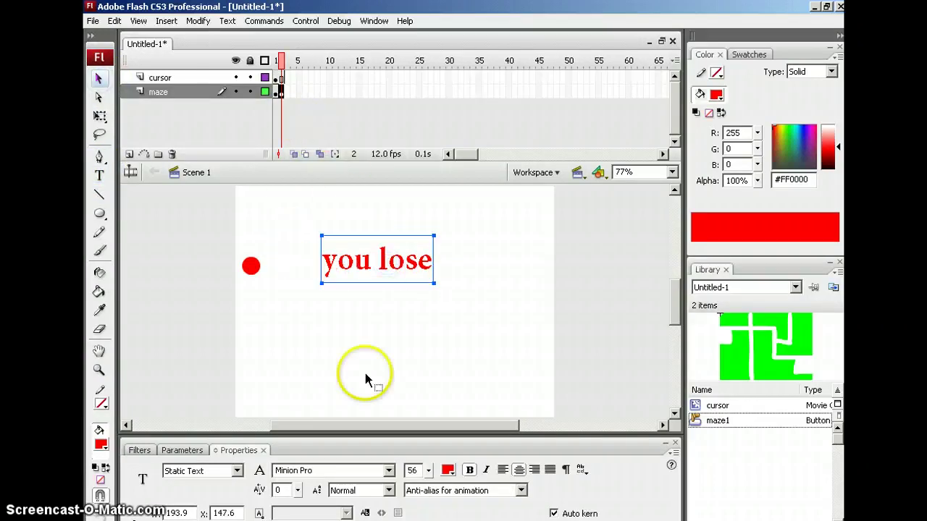
click(492, 282)
click(99, 213)
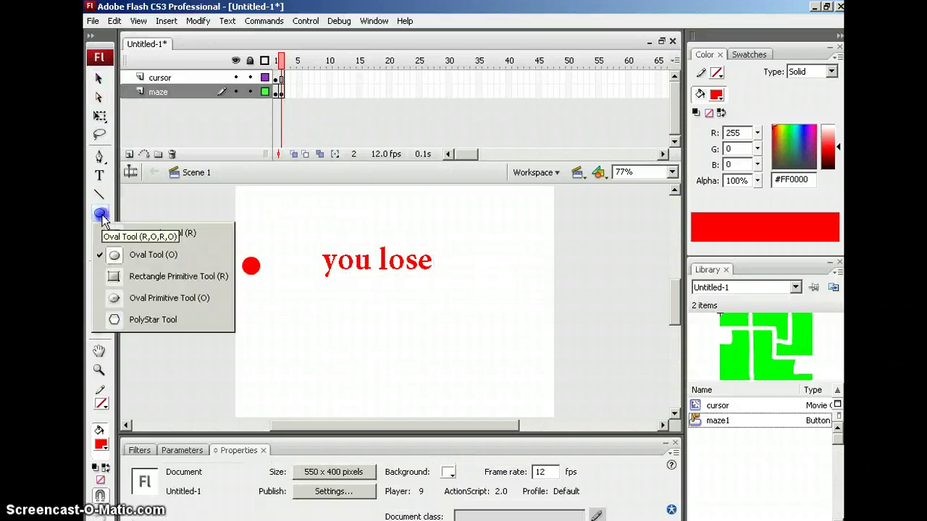
drag(316, 312, 442, 387)
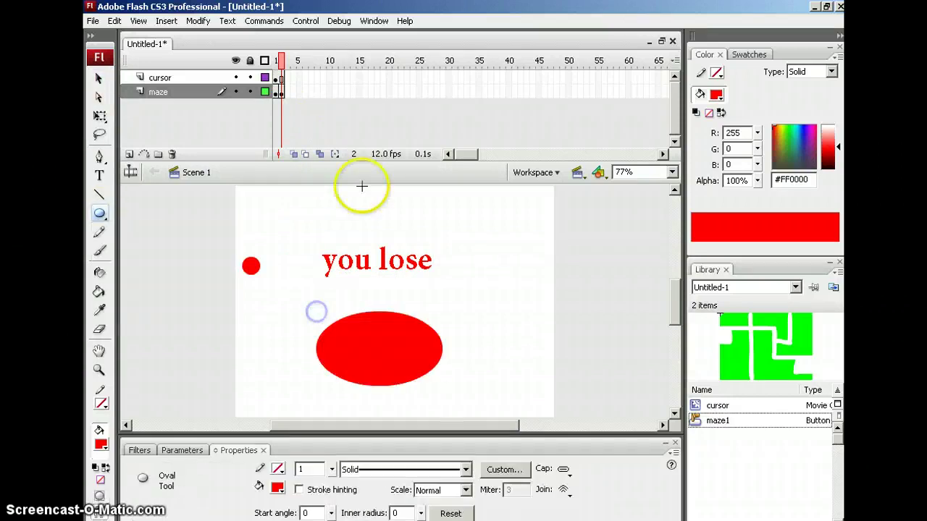
Add yellow 'try again' text positioned on the red oval
click(99, 176)
click(101, 445)
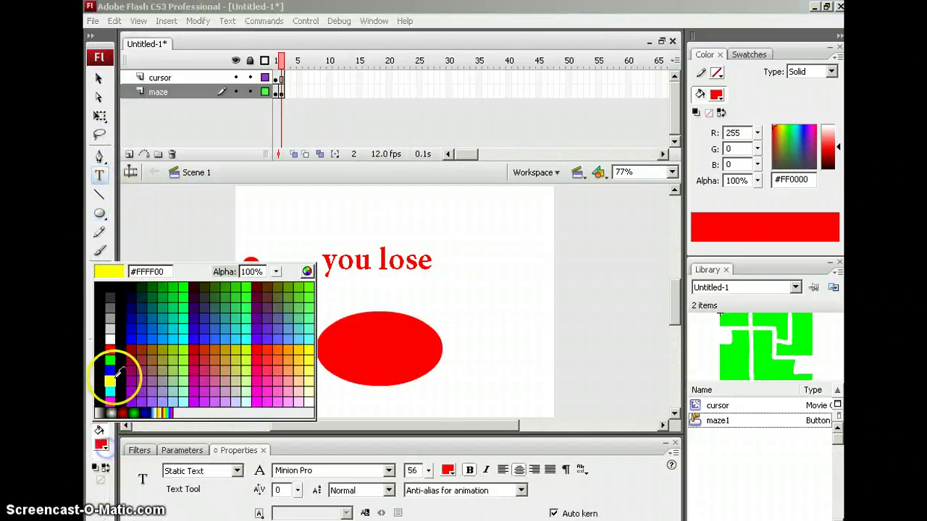
click(106, 371)
click(340, 351)
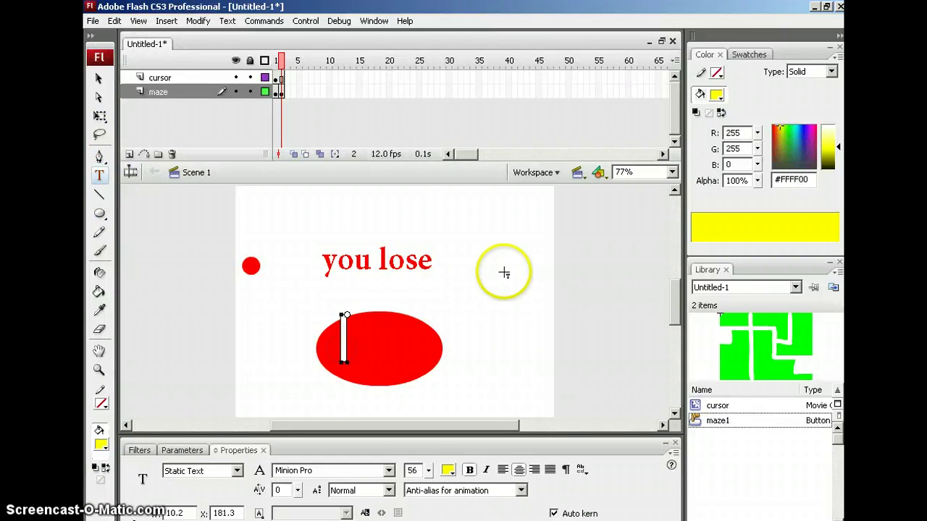
text(try agap)
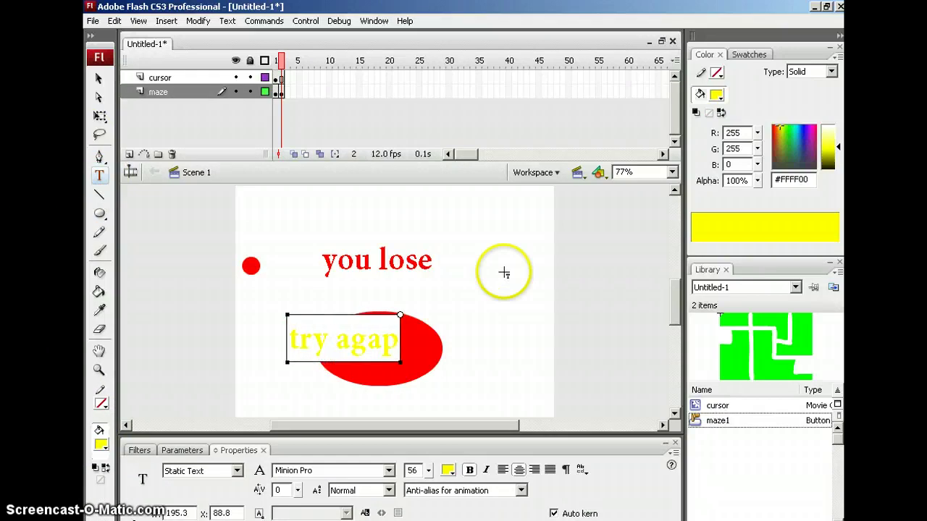
key(BackSpace)
text(in)
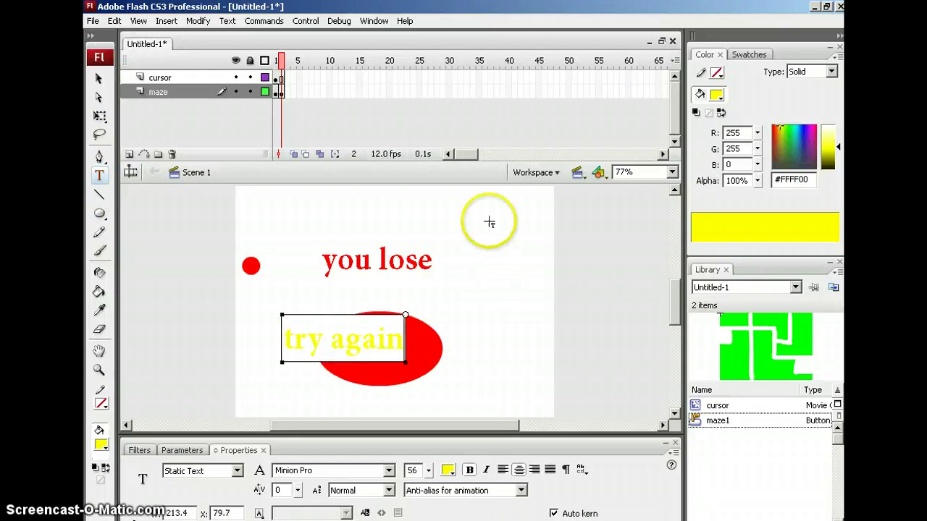
click(99, 77)
drag(336, 344, 389, 361)
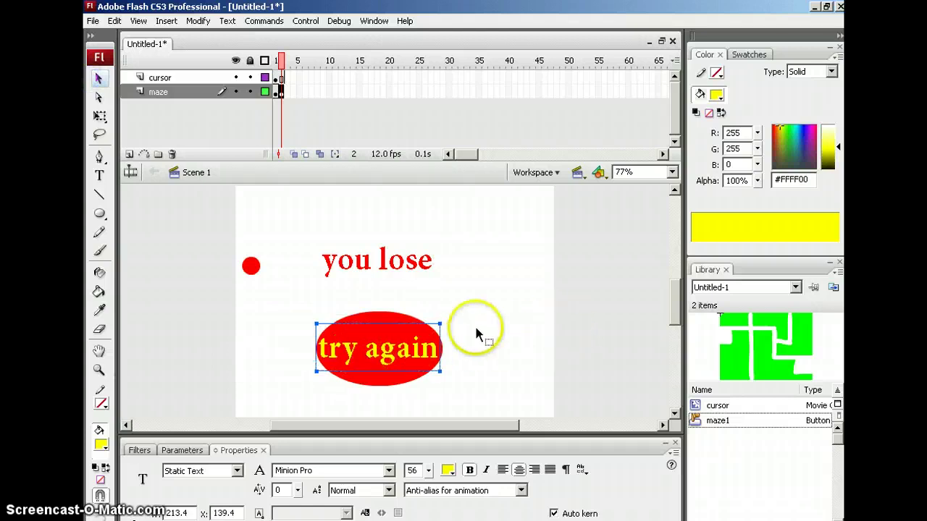
key(Right)
key(Right)
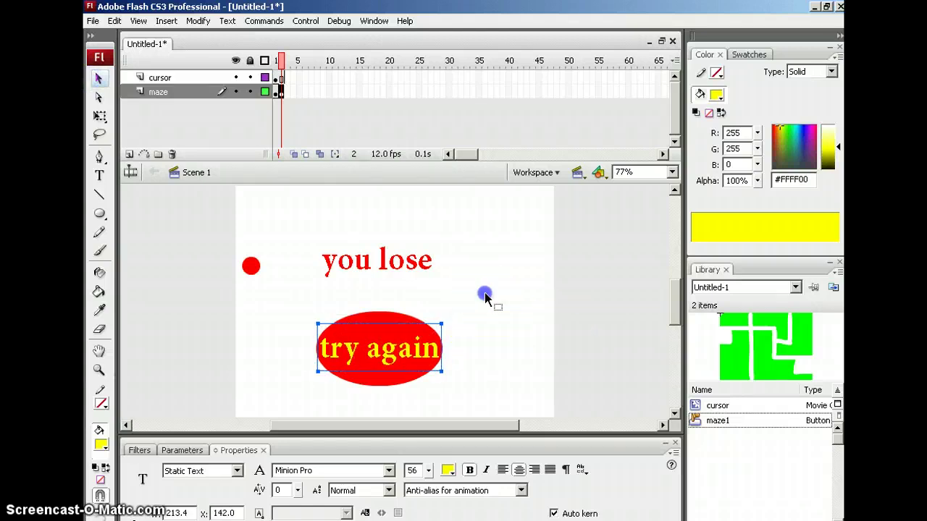
click(307, 304)
Convert the red oval and its 'try again' text into a Button symbol
drag(292, 298, 514, 395)
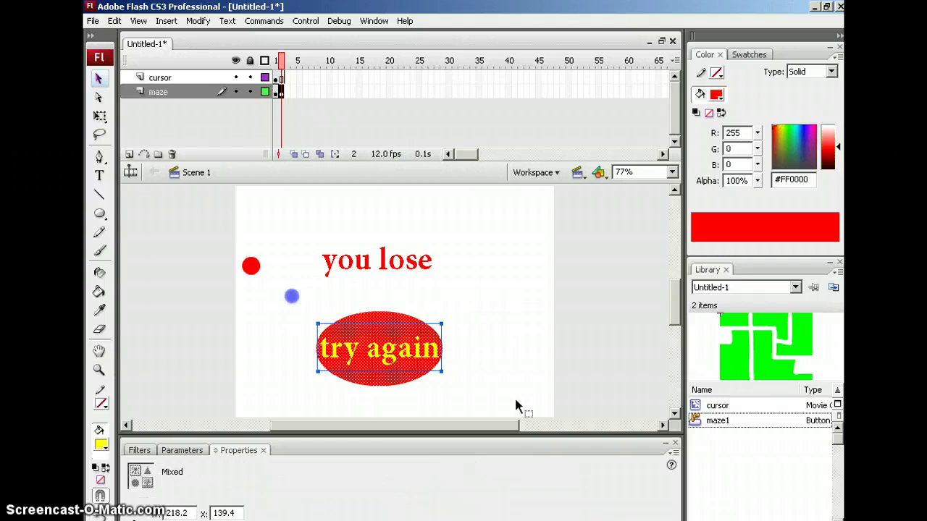
key(F8)
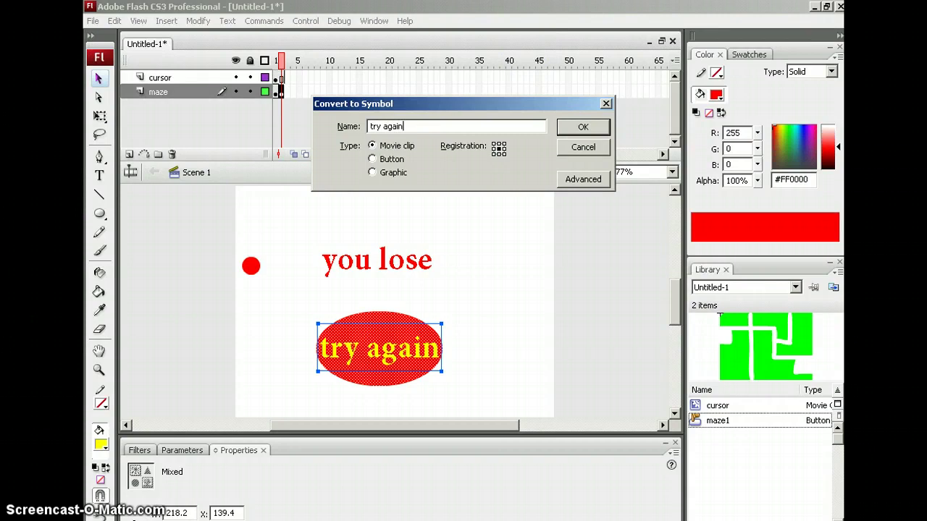
click(372, 159)
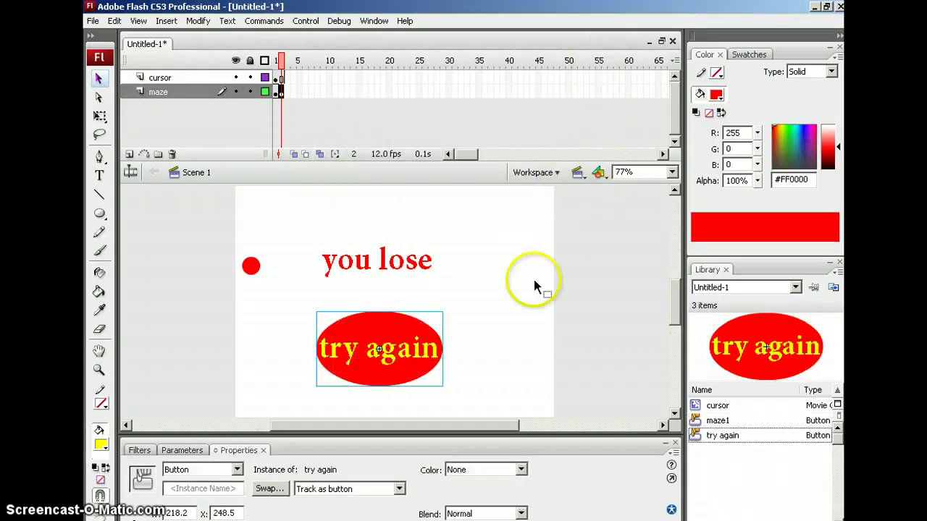
Add a keyframe at frame 3 and change the 'you lose' text to 'you win'
key(F6)
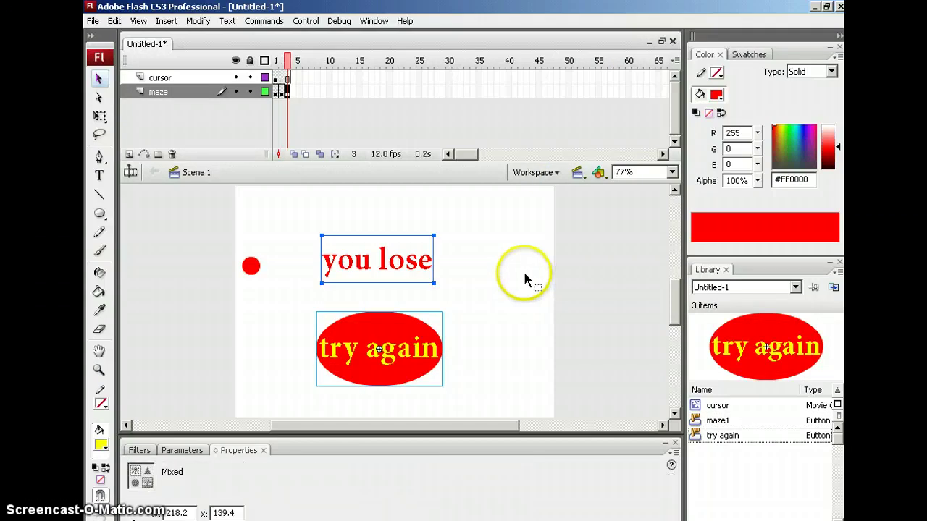
double_click(427, 264)
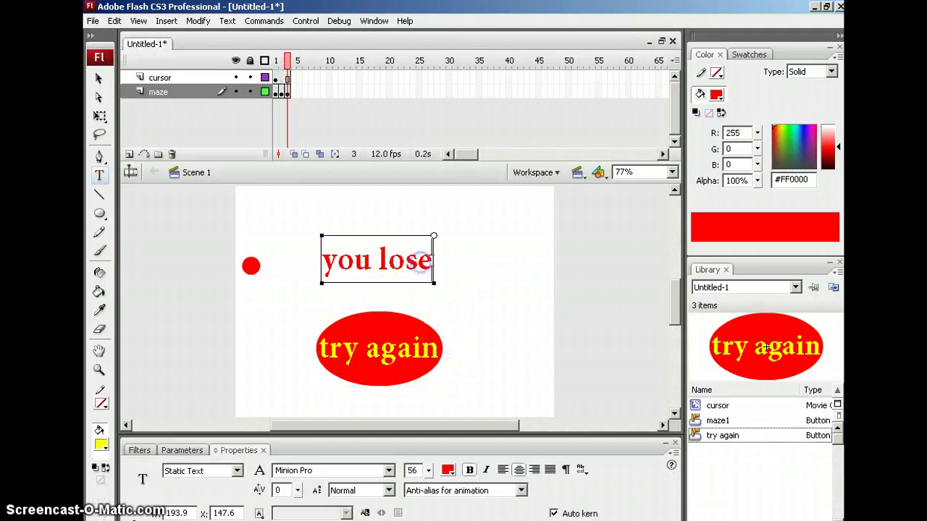
drag(432, 260, 385, 257)
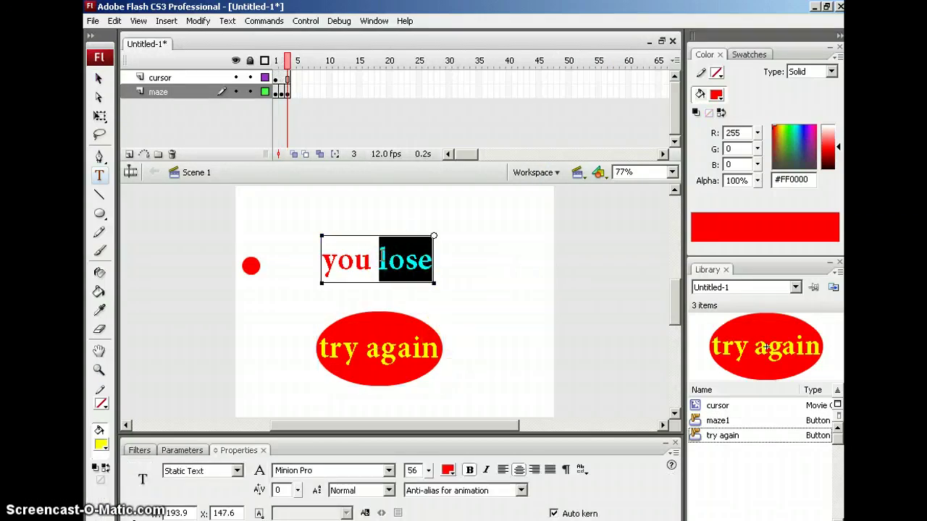
text(win)
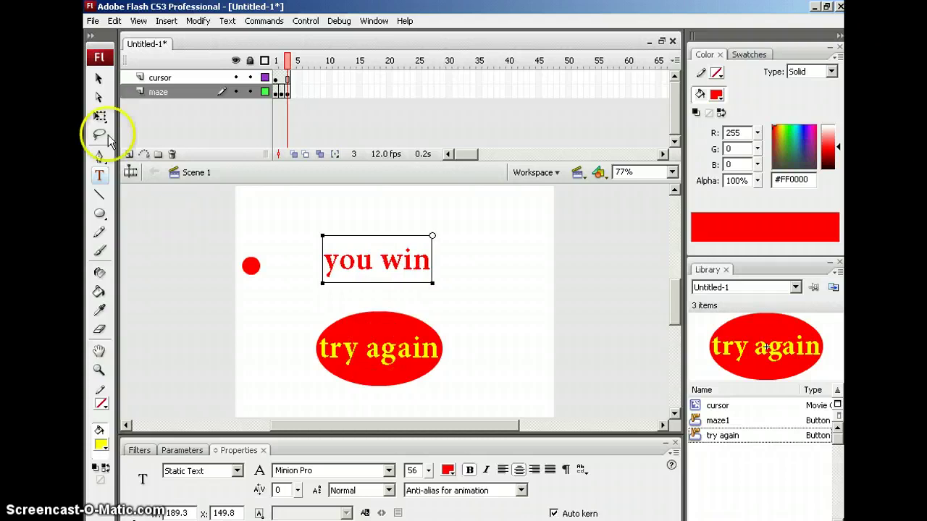
click(99, 78)
Delete the try again button from frame 3
click(378, 351)
double_click(378, 353)
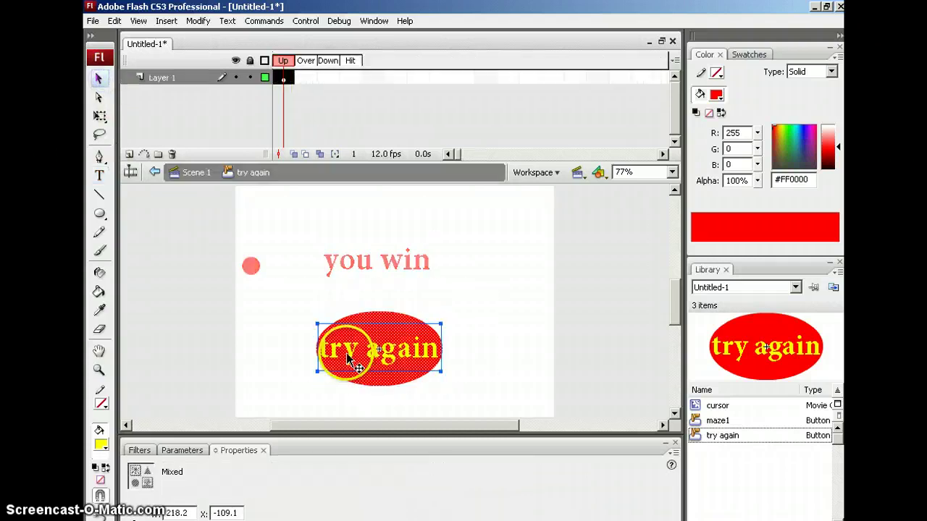
double_click(478, 347)
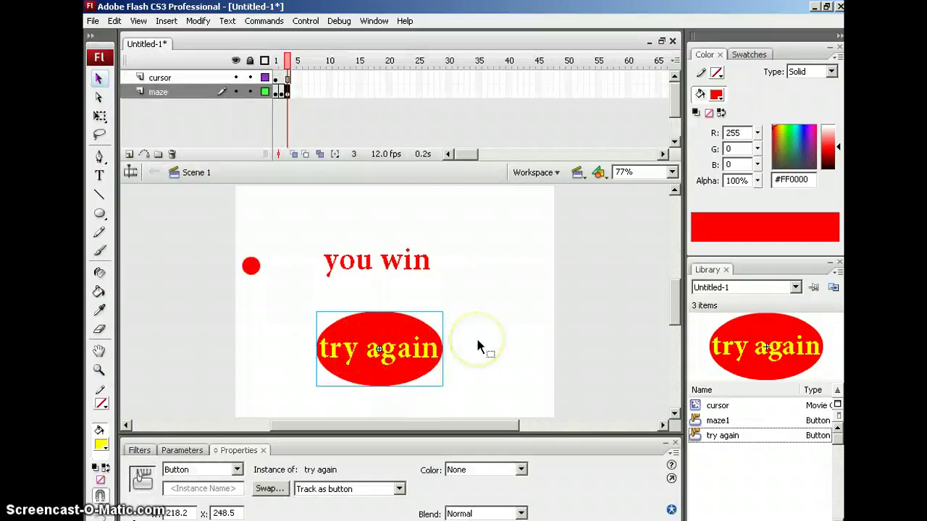
click(480, 341)
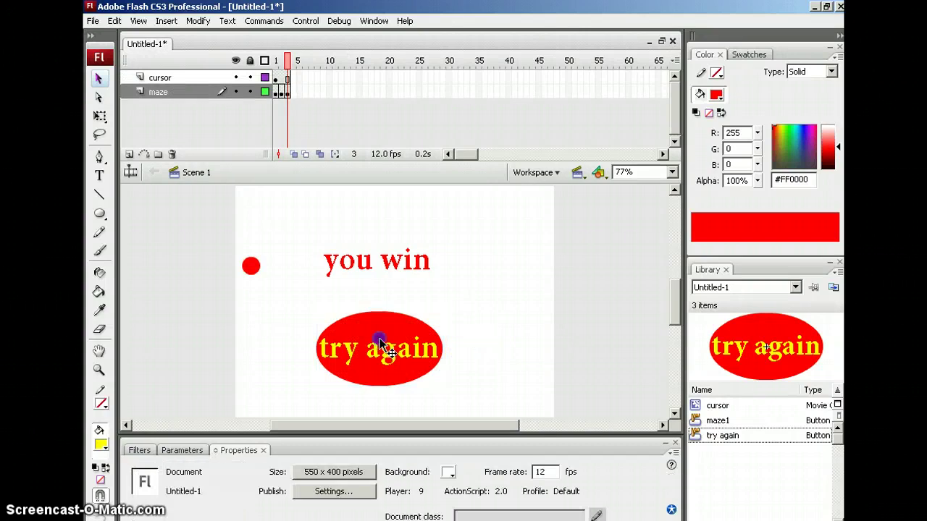
click(381, 344)
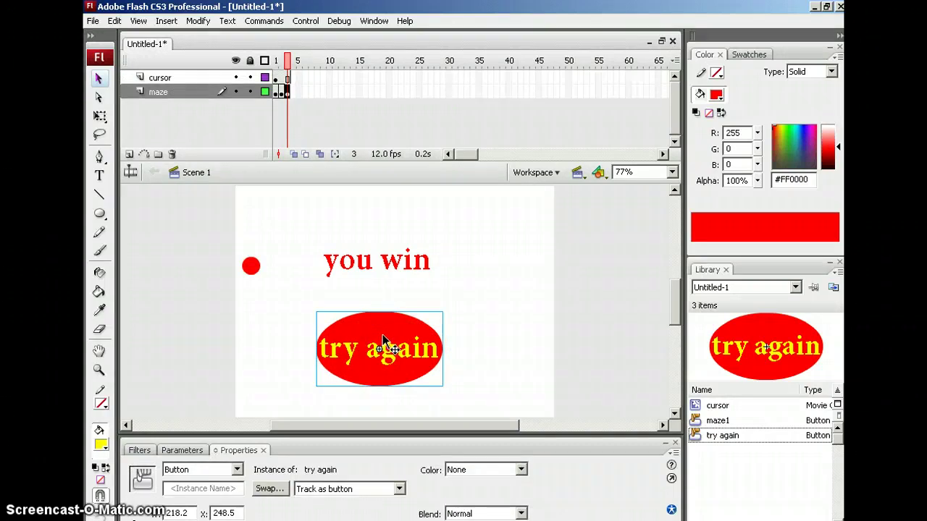
key(Delete)
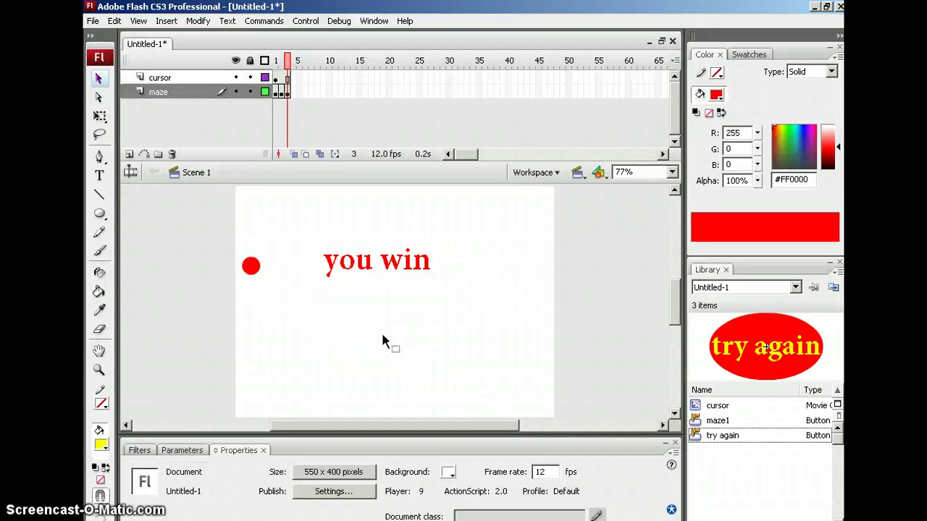
Draw a yellow oval below the 'you win' text and type 'play again' on it
click(100, 215)
drag(321, 313, 456, 393)
click(99, 78)
click(99, 175)
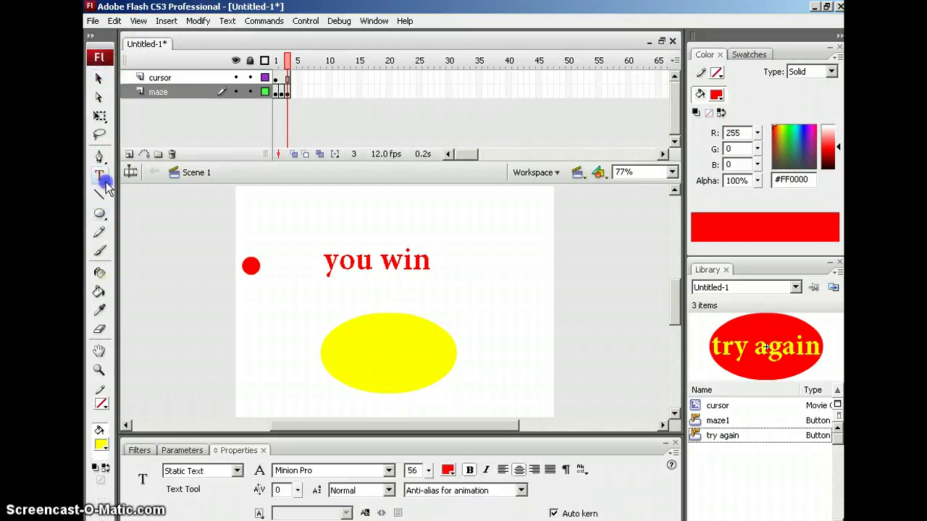
click(355, 353)
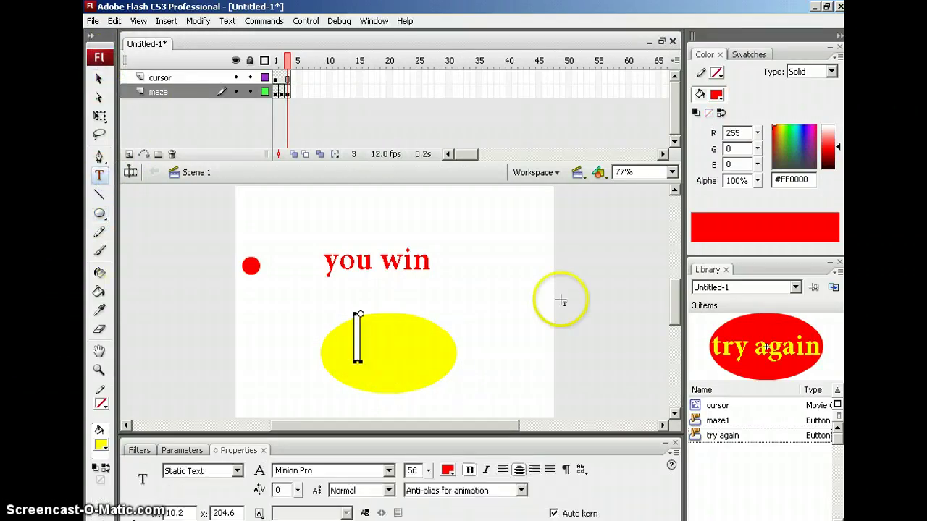
text(play again)
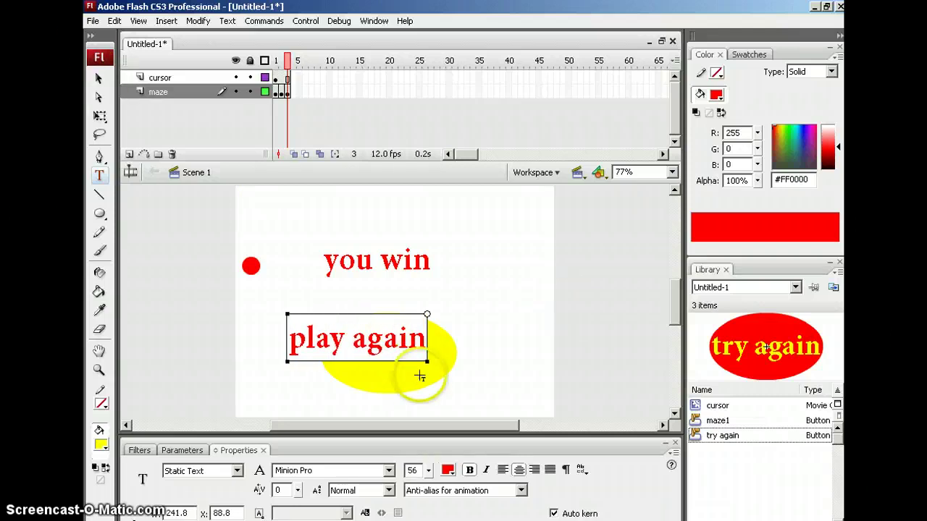
Shrink the 'play again' text, center it on the oval, and convert both into a 'play again' button symbol
triple_click(426, 340)
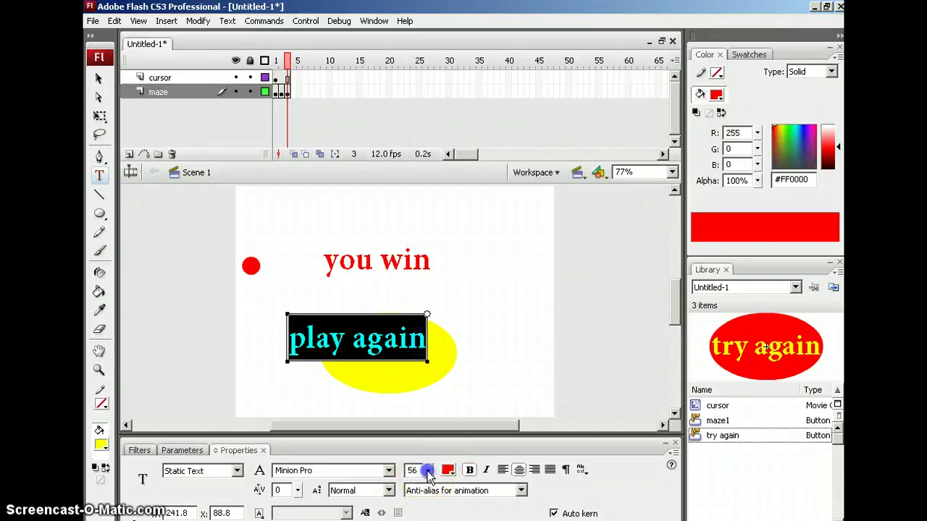
drag(428, 471, 428, 483)
click(99, 78)
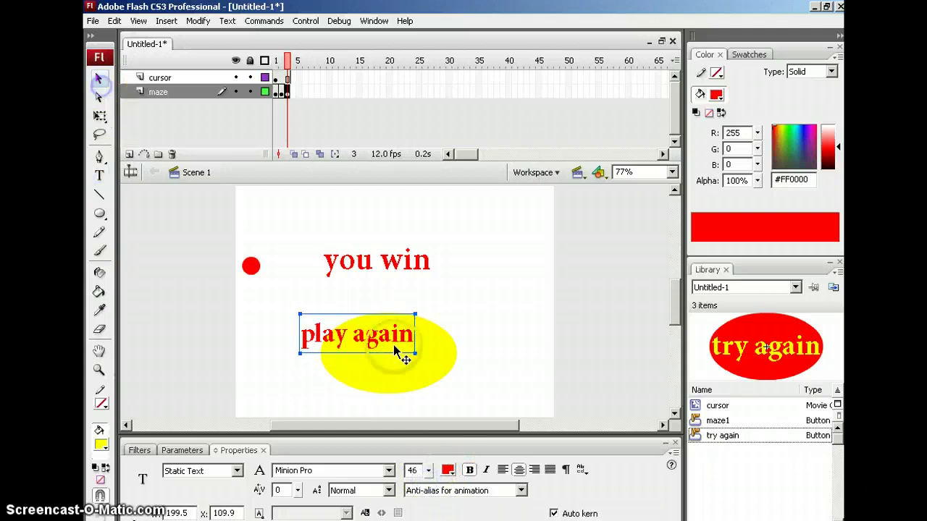
drag(409, 355, 410, 355)
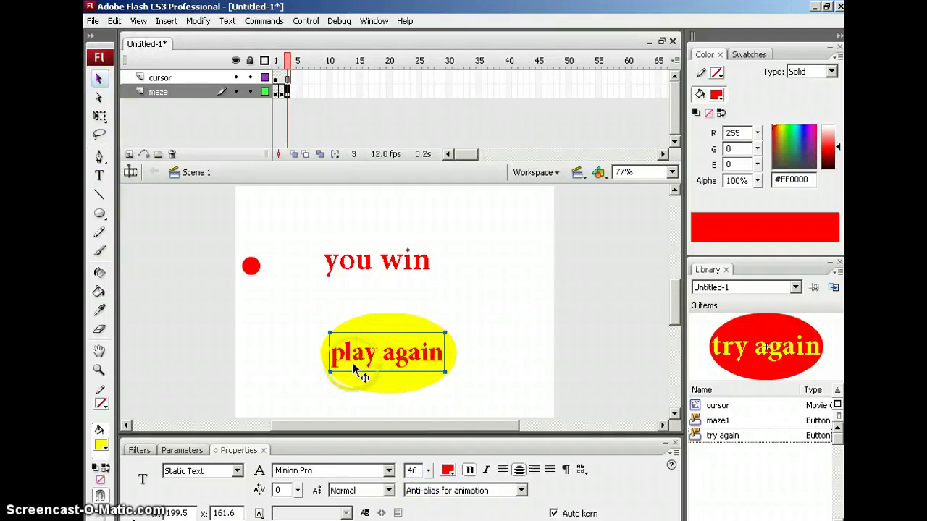
drag(294, 306, 494, 411)
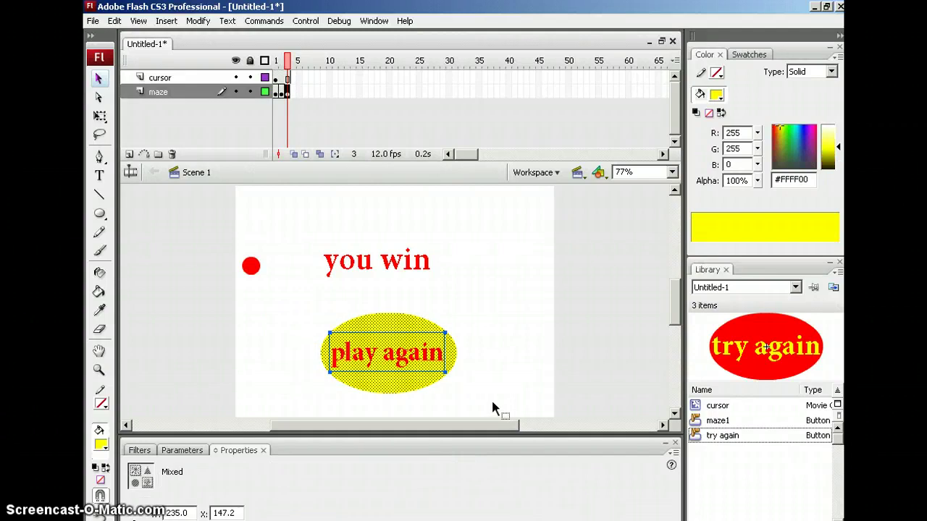
key(F8)
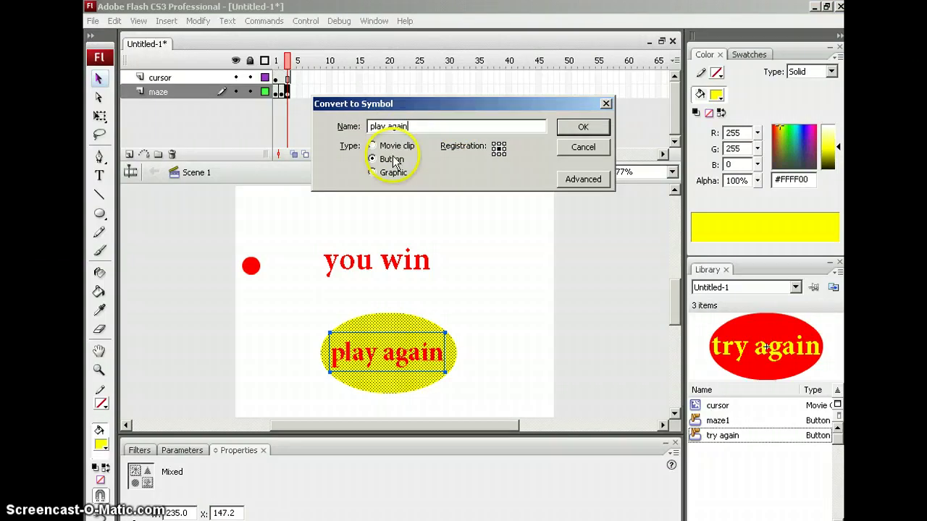
click(583, 128)
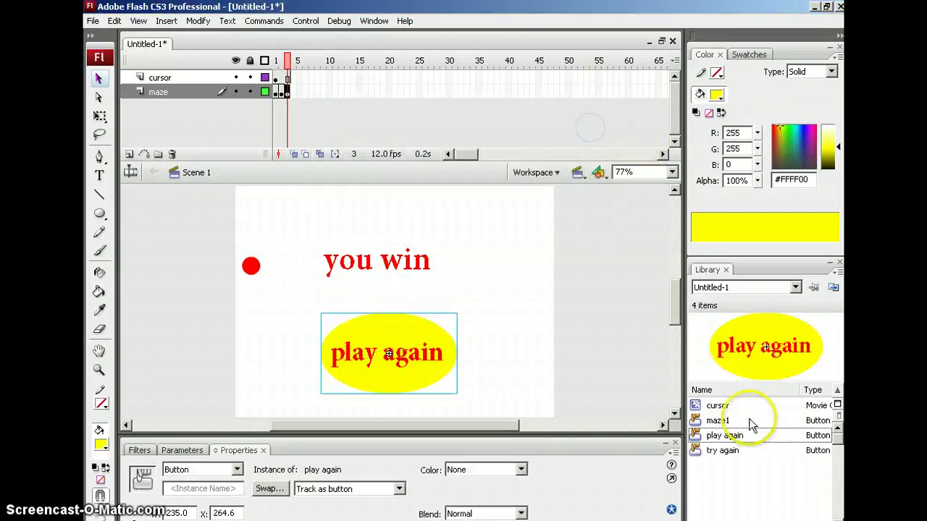
click(714, 420)
Draw a small yellow oval near the upper right of the stage
click(709, 435)
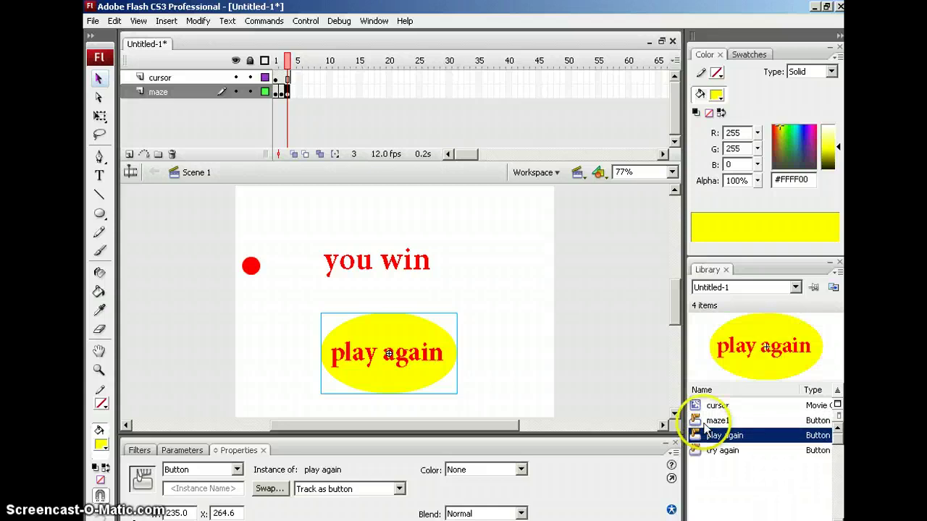
click(715, 421)
click(721, 450)
click(720, 435)
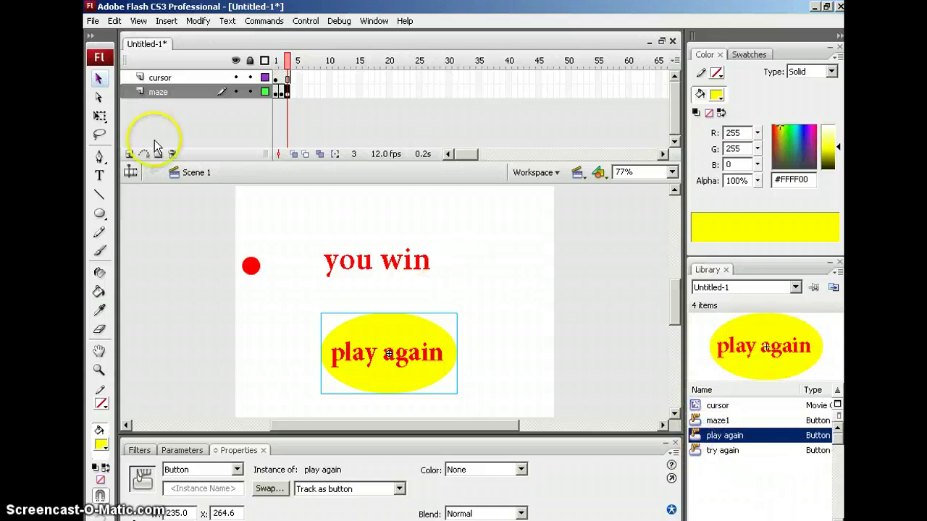
click(99, 213)
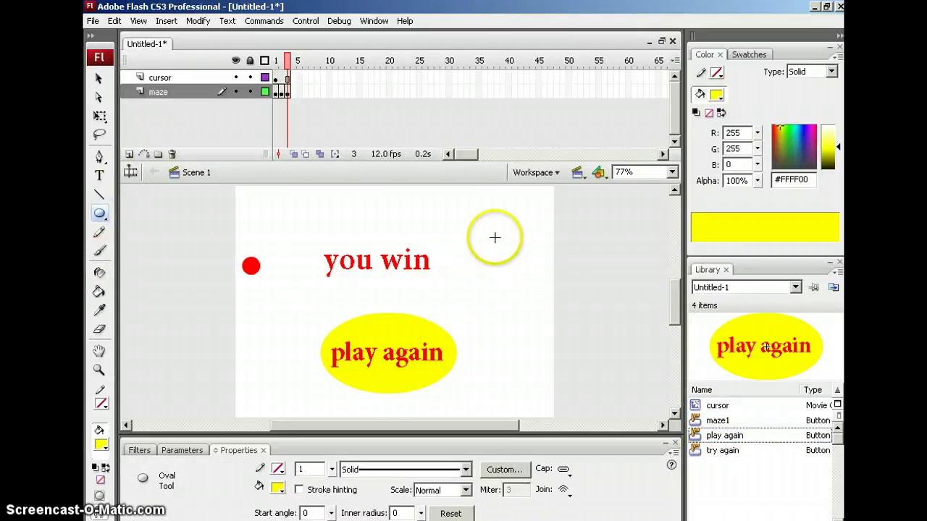
scroll(499, 286, up, 3)
scroll(499, 285, down, 3)
drag(473, 425, 498, 426)
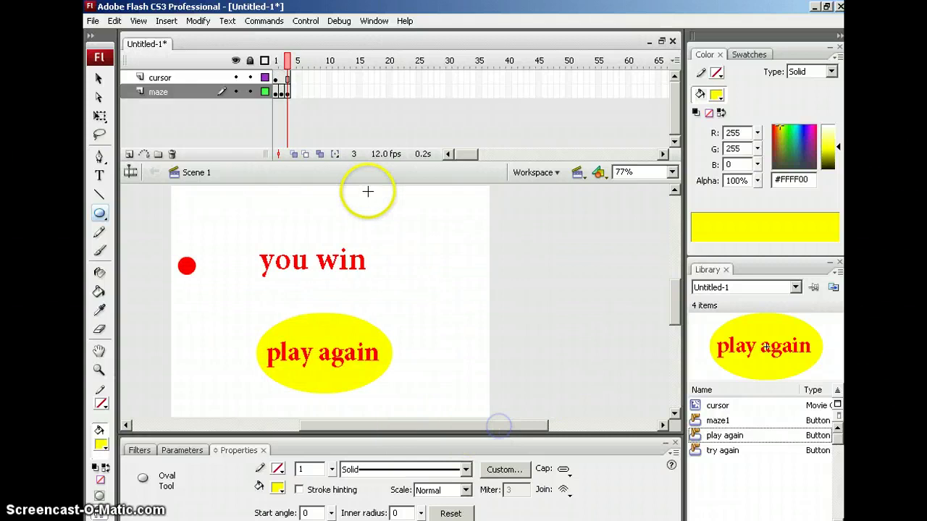
drag(397, 204, 397, 202)
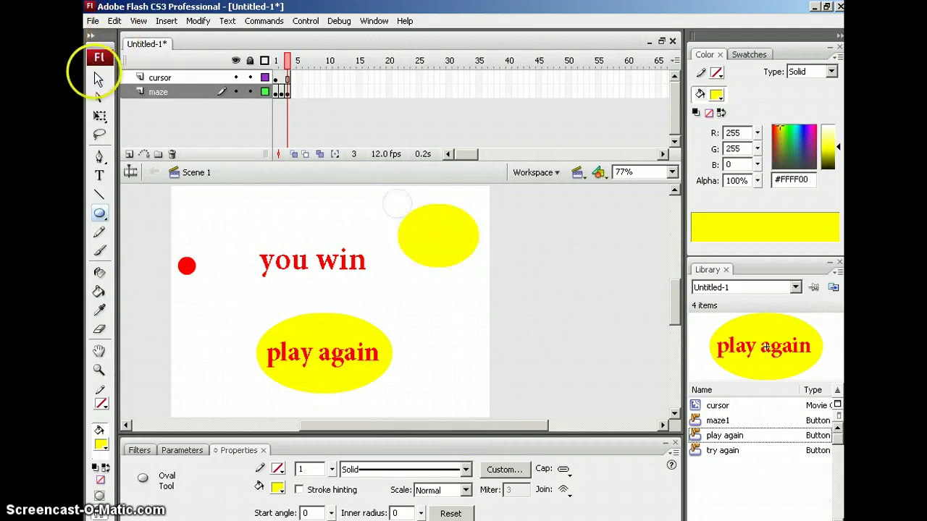
Type 'next level' on two lines in a text box on the new oval
click(99, 78)
click(99, 176)
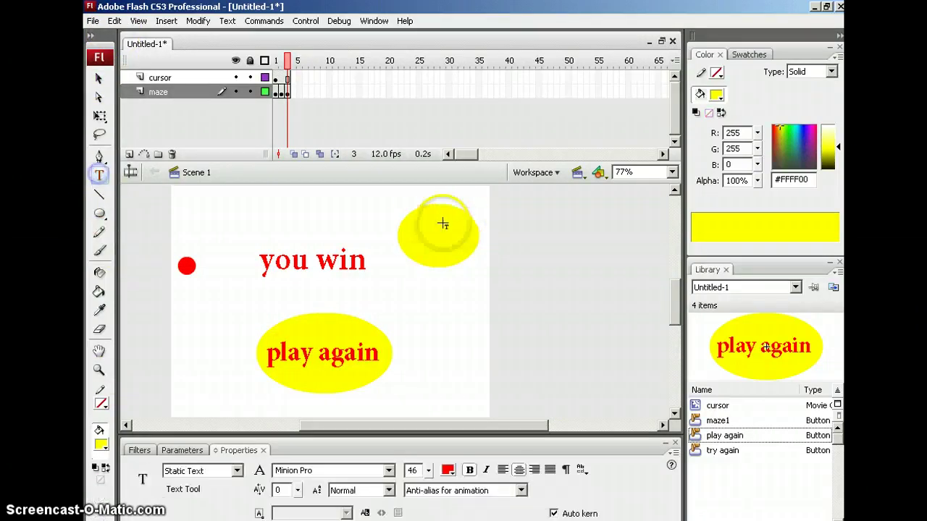
click(417, 228)
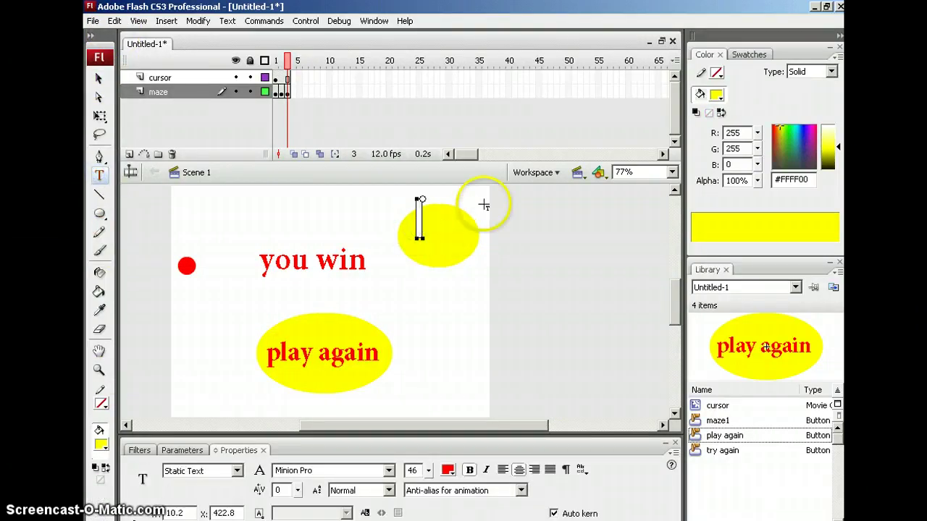
text(next)
key(Return)
text(1eve)
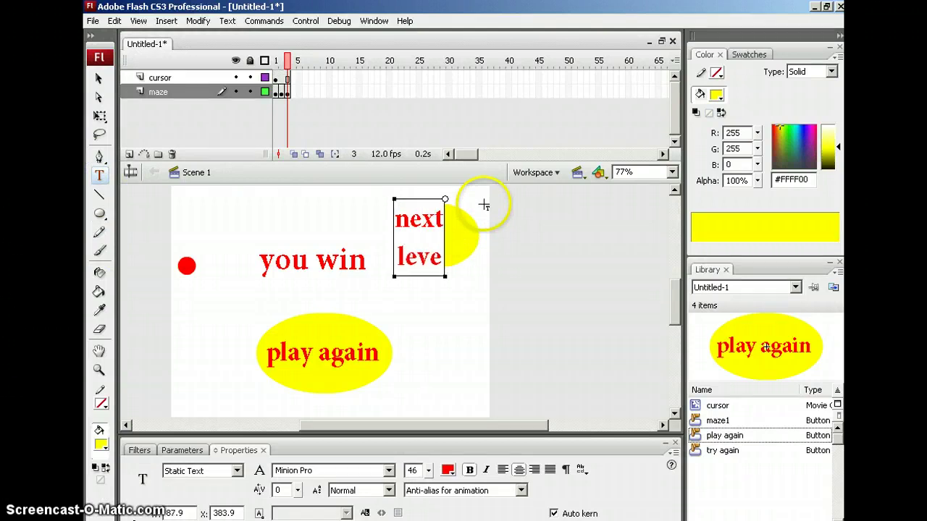
text(l)
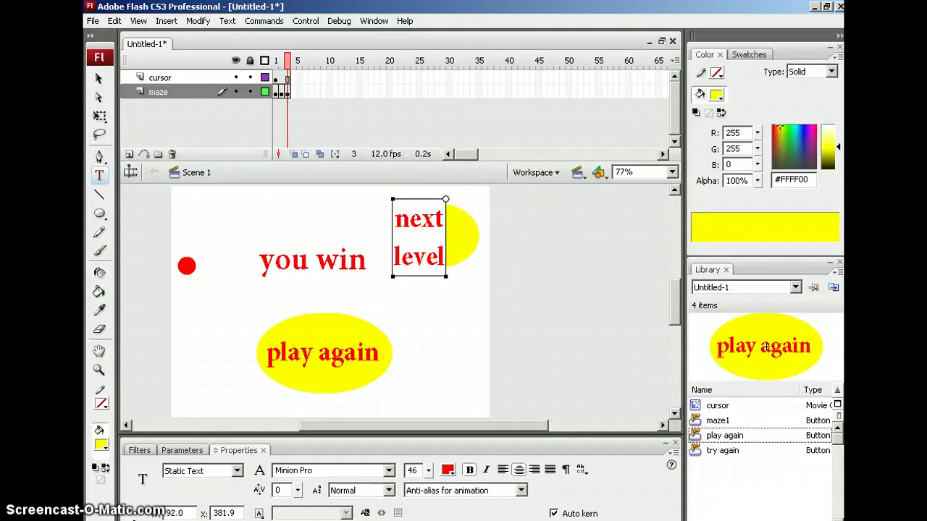
click(99, 78)
Set the 'next level' text to size 34 and center it on its oval
click(438, 257)
double_click(440, 260)
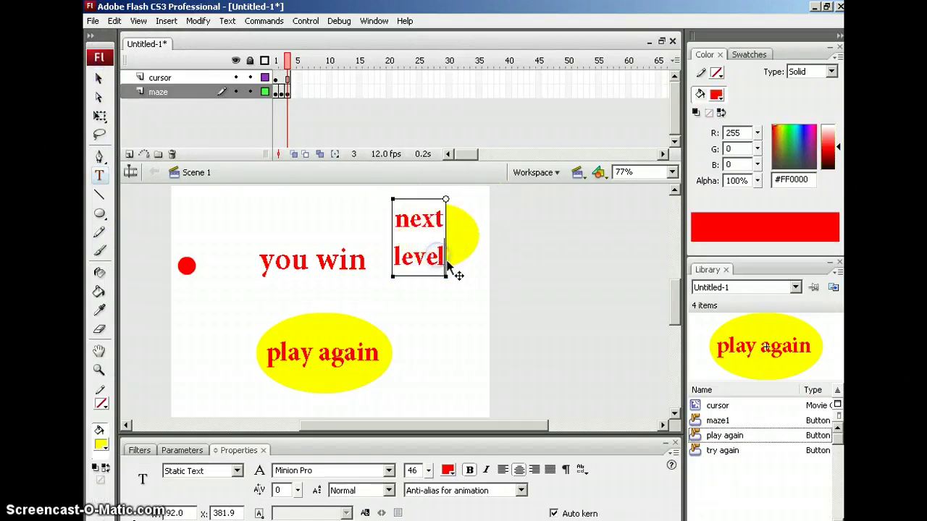
triple_click(441, 261)
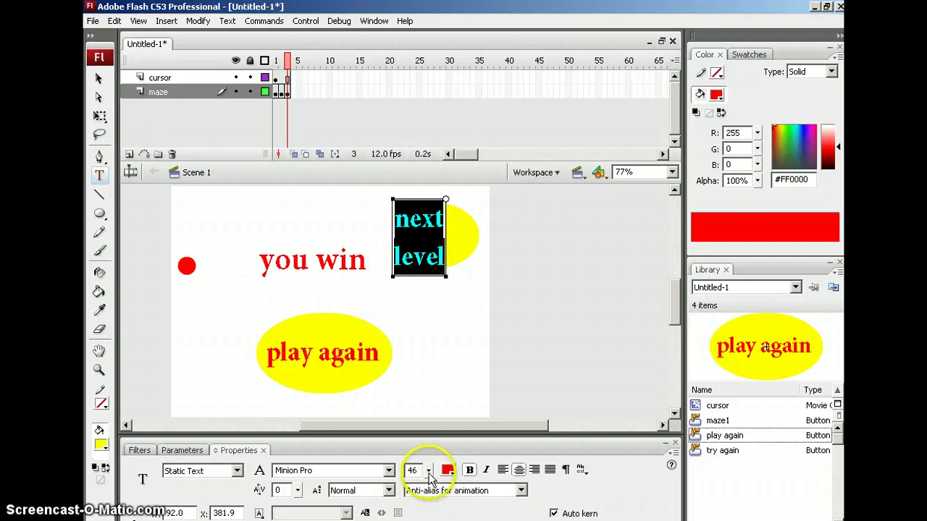
drag(428, 471, 430, 491)
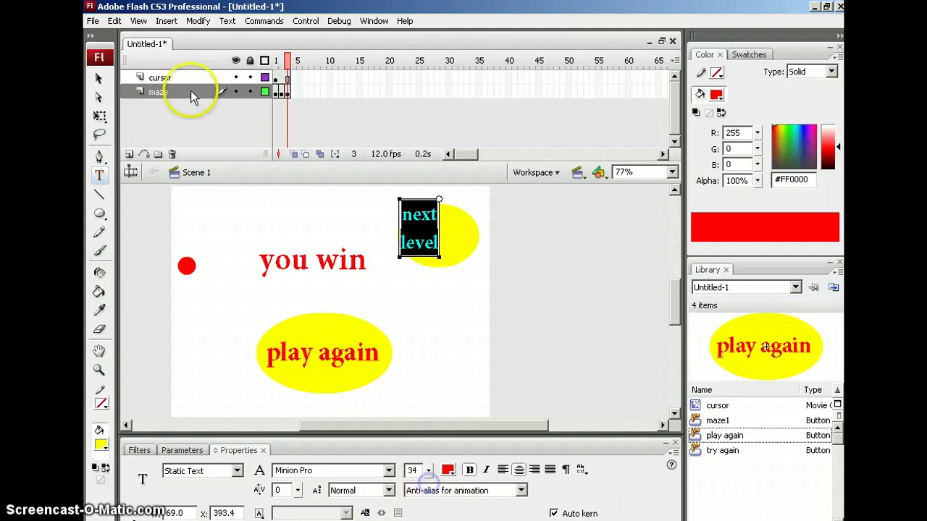
click(99, 78)
drag(420, 227, 434, 218)
click(500, 224)
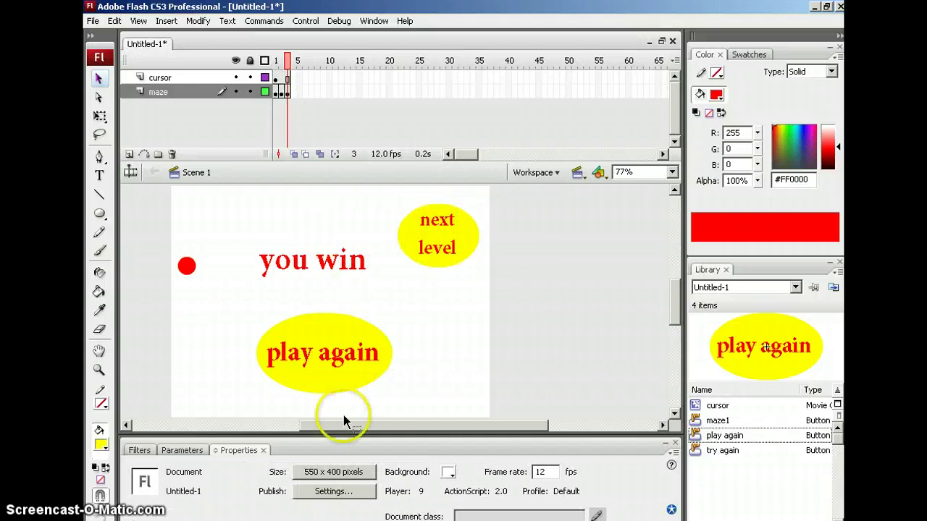
Shrink the try again button on frame 2 to half width and move it to the stage's left
click(341, 359)
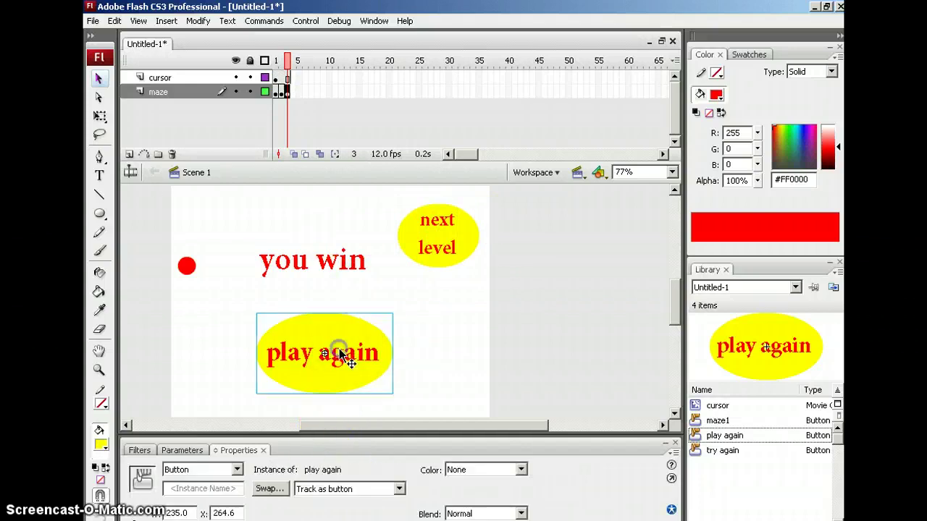
click(99, 116)
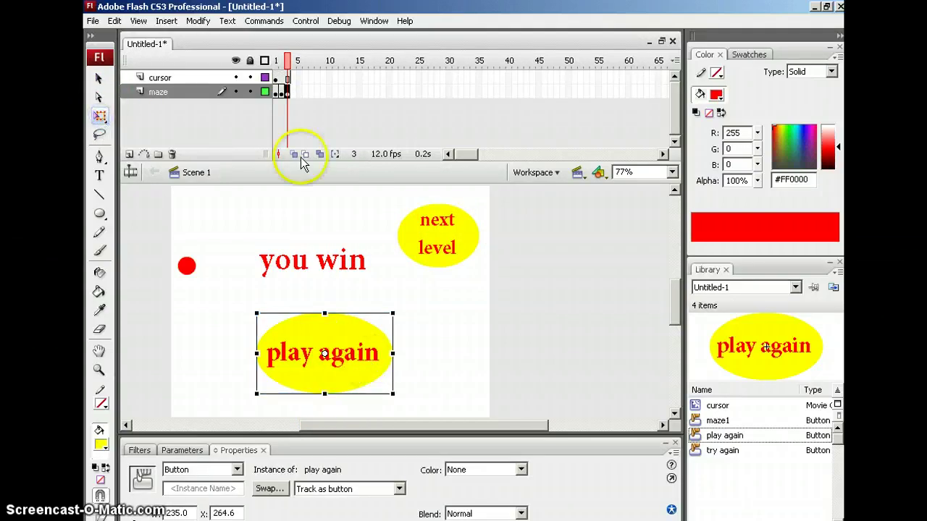
click(276, 92)
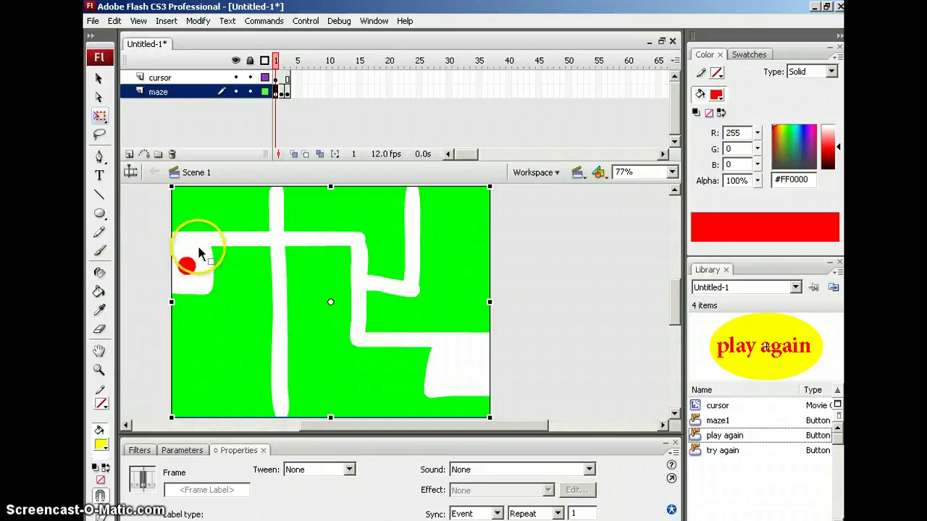
click(282, 91)
click(440, 351)
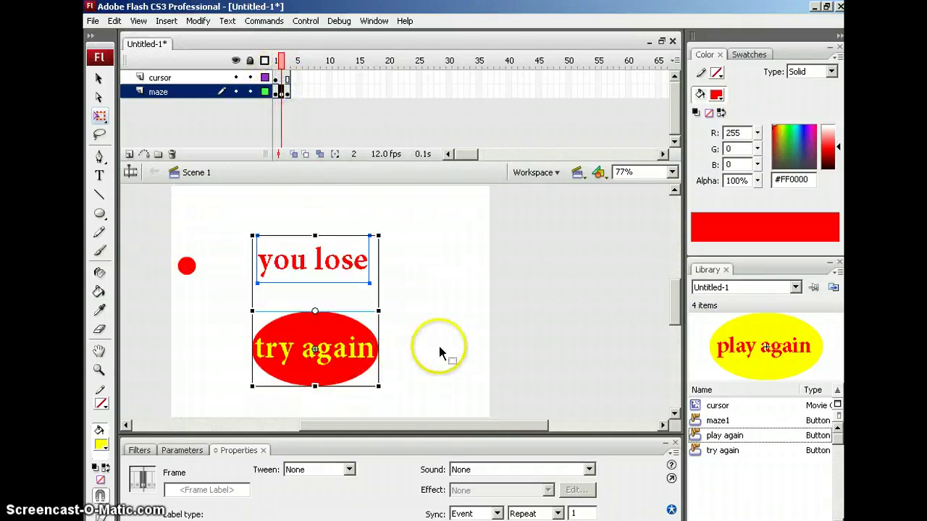
click(342, 347)
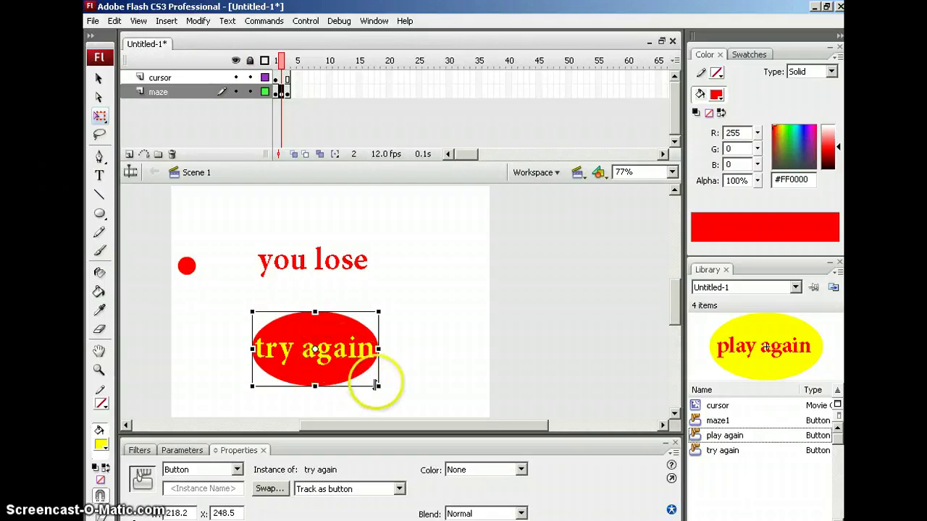
drag(378, 386, 346, 368)
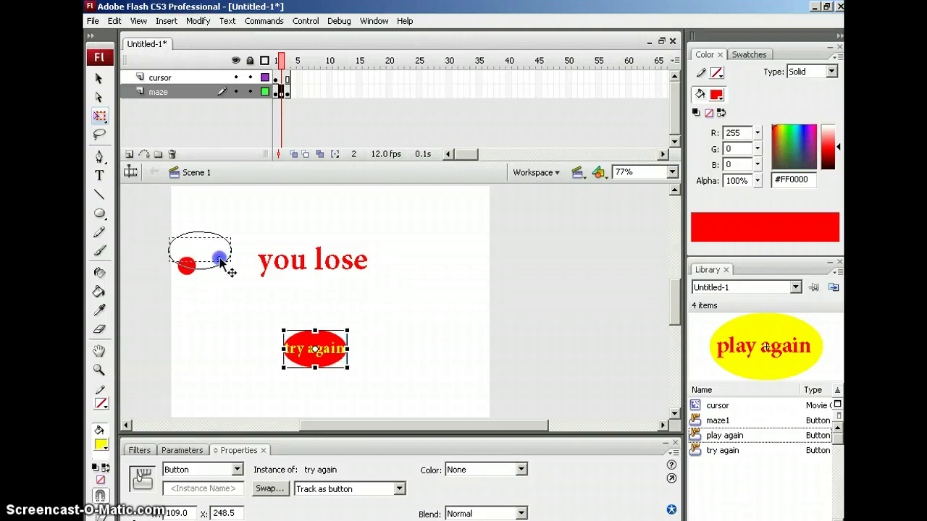
drag(220, 261, 223, 274)
Resize the try again button to about 65 wide beside the red dot, then preview frames 1 and 2
click(283, 71)
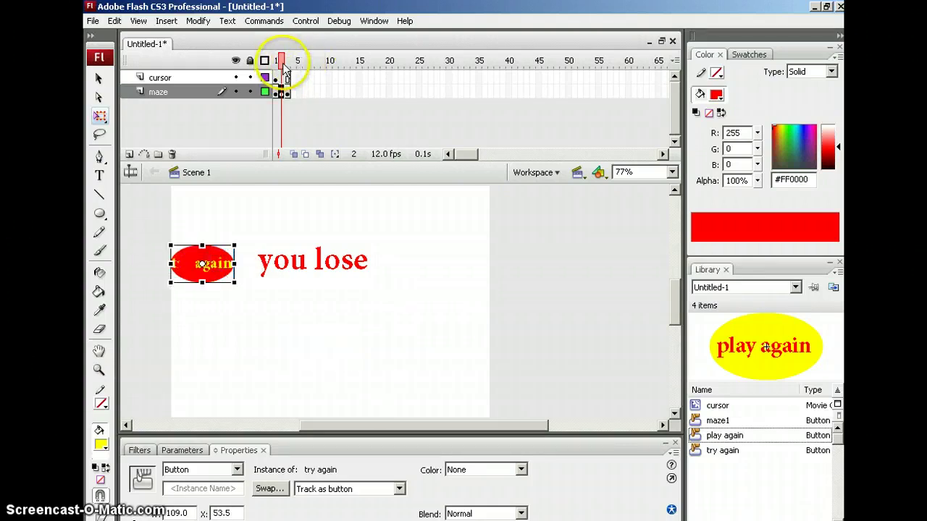
drag(285, 70, 281, 69)
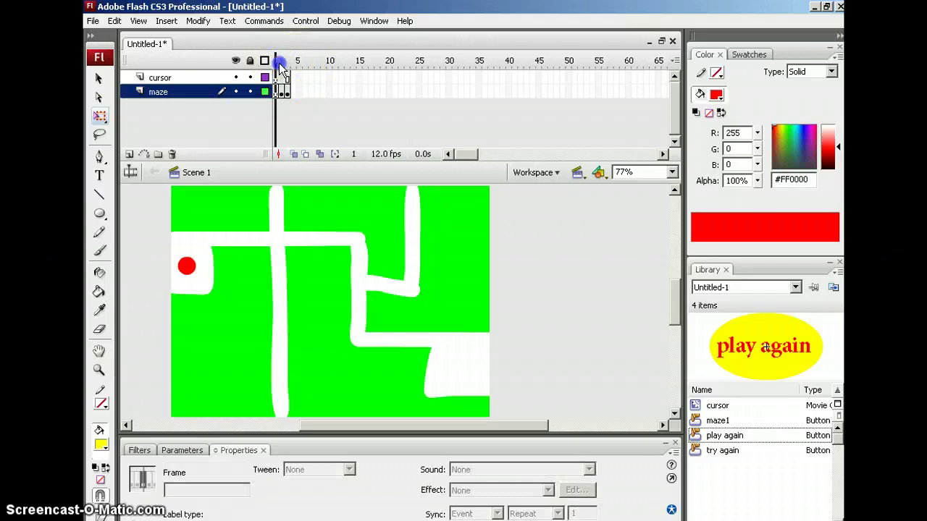
click(282, 92)
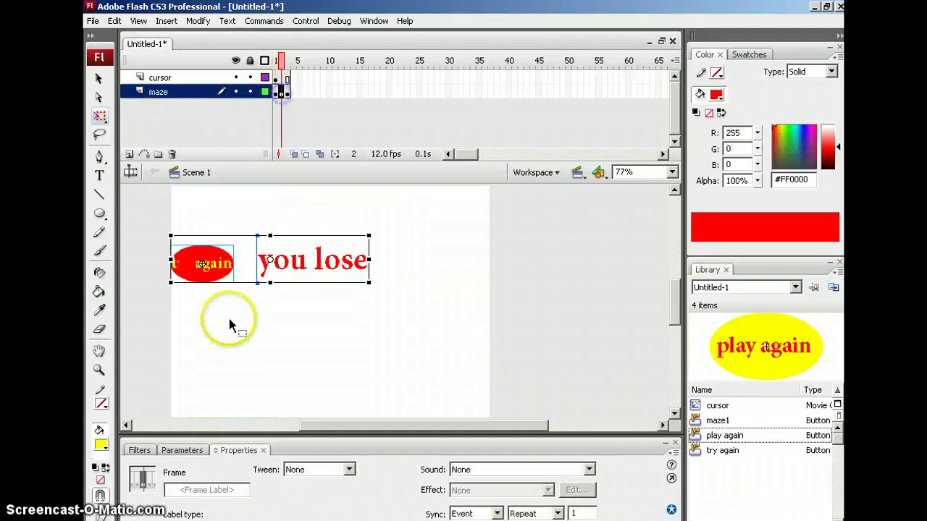
click(230, 330)
click(221, 274)
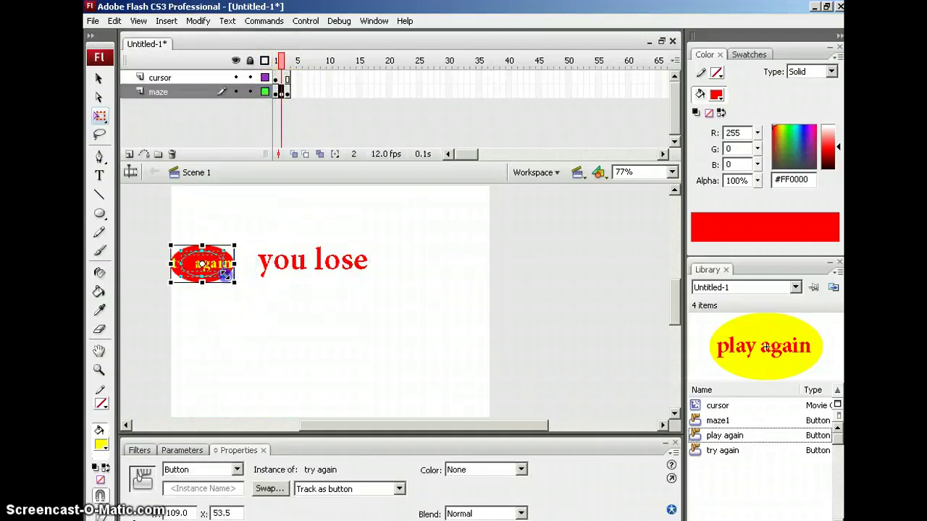
drag(226, 274, 225, 275)
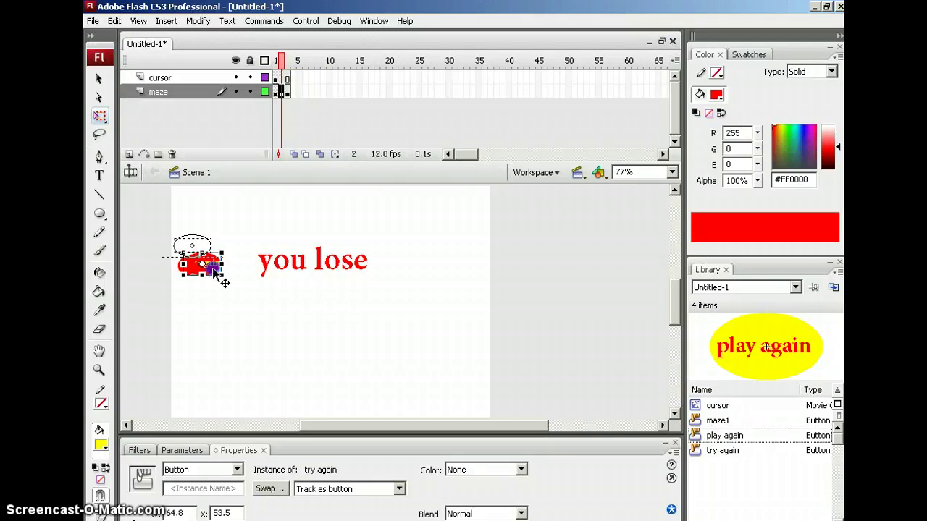
click(325, 268)
click(284, 63)
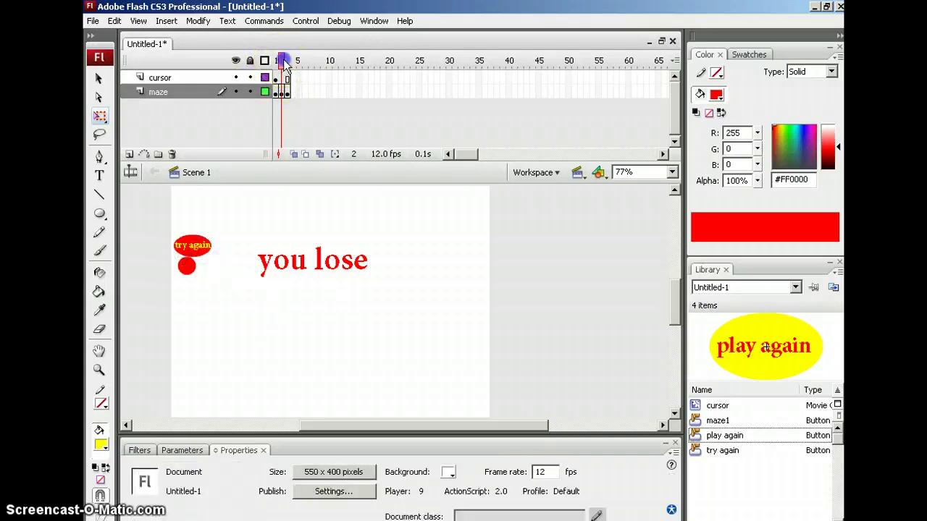
drag(284, 62, 279, 63)
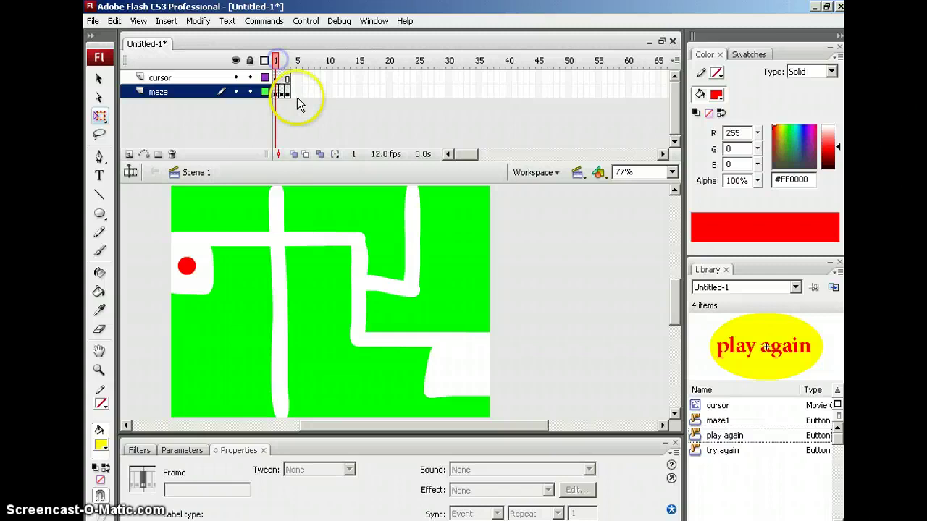
Shrink frame 3's play again button onto the red dot, then return to frame 2
click(288, 92)
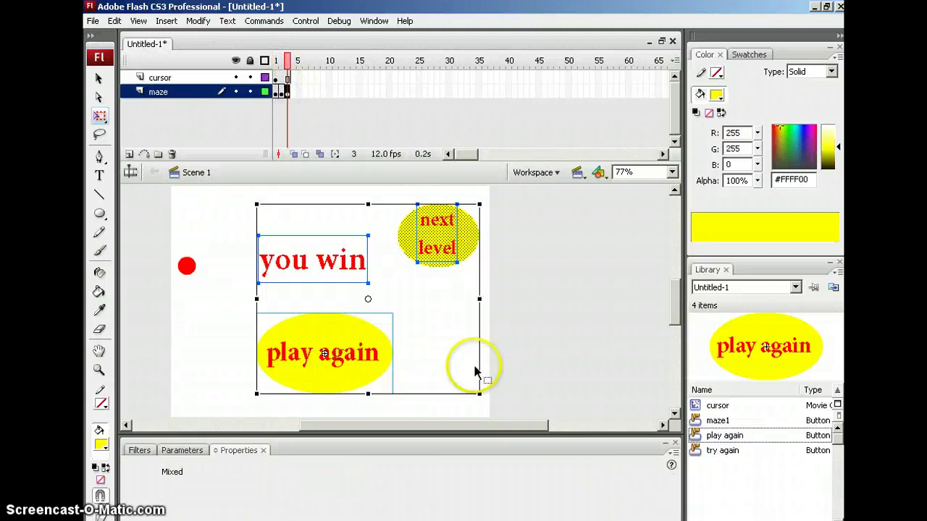
click(355, 380)
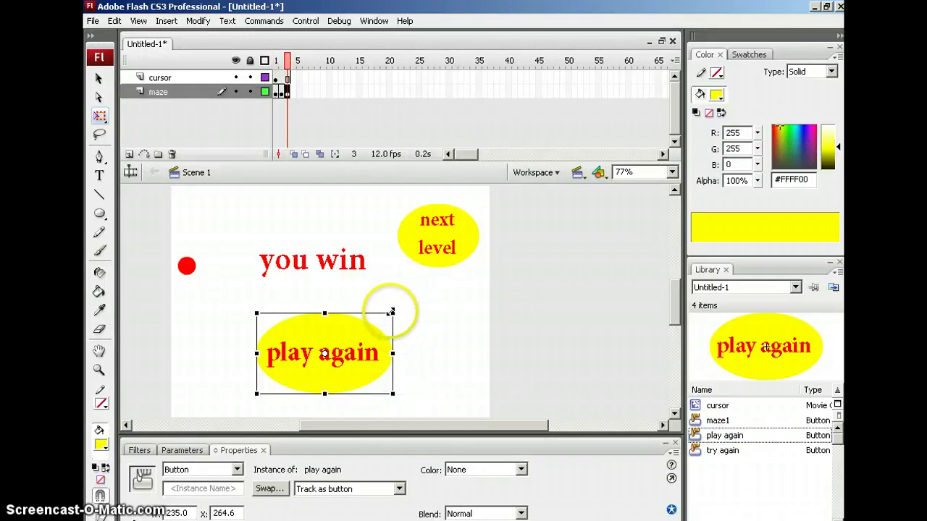
drag(391, 316, 193, 249)
click(331, 355)
click(283, 61)
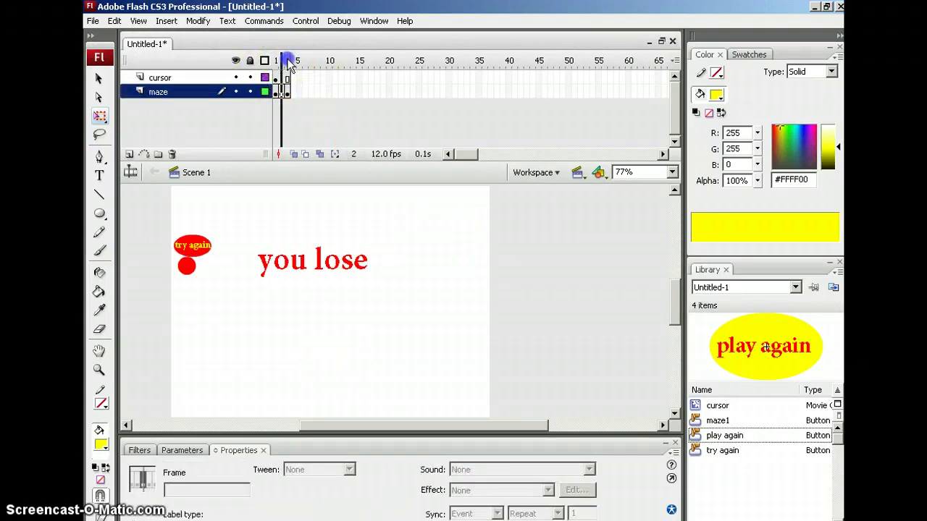
key(comma)
key(period)
Select the maze1 button on frame 1 and bring up the Maze Game Requirements tutorial in Firefox
key(comma)
key(period)
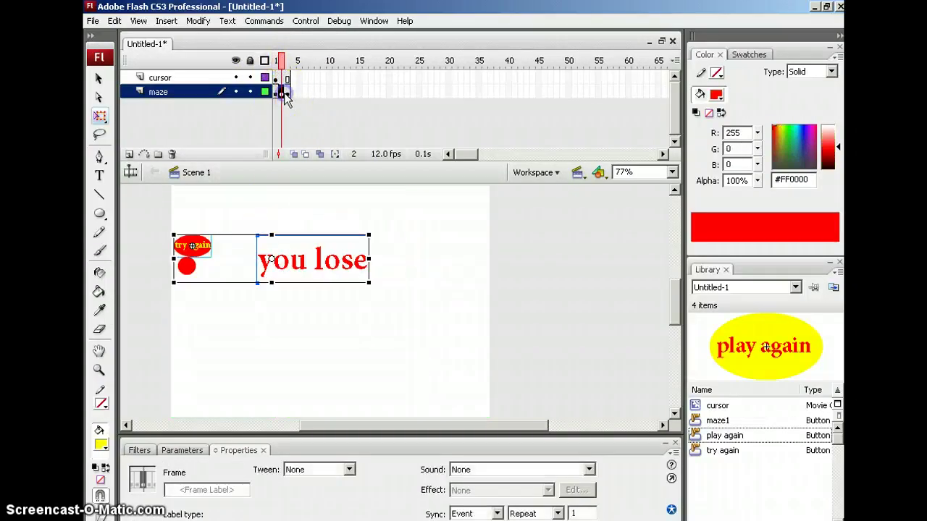
click(272, 204)
click(210, 255)
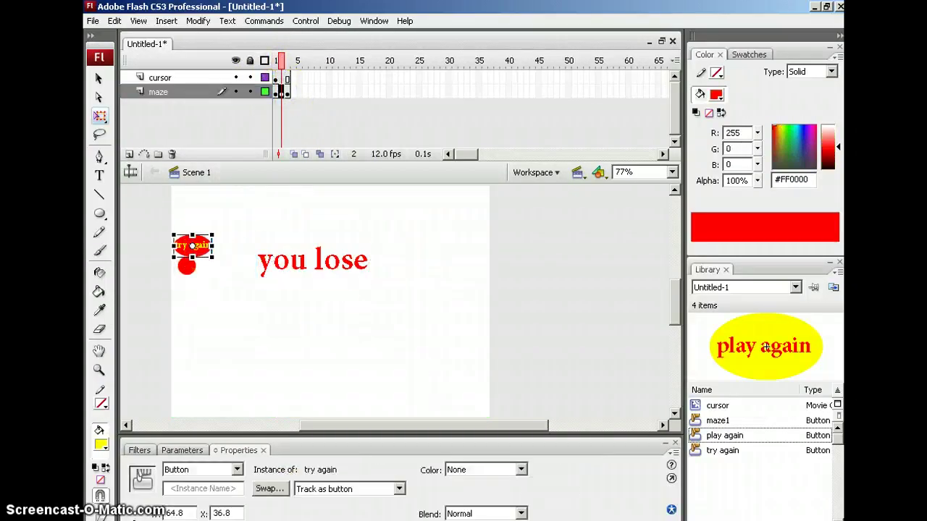
key(alt+Tab)
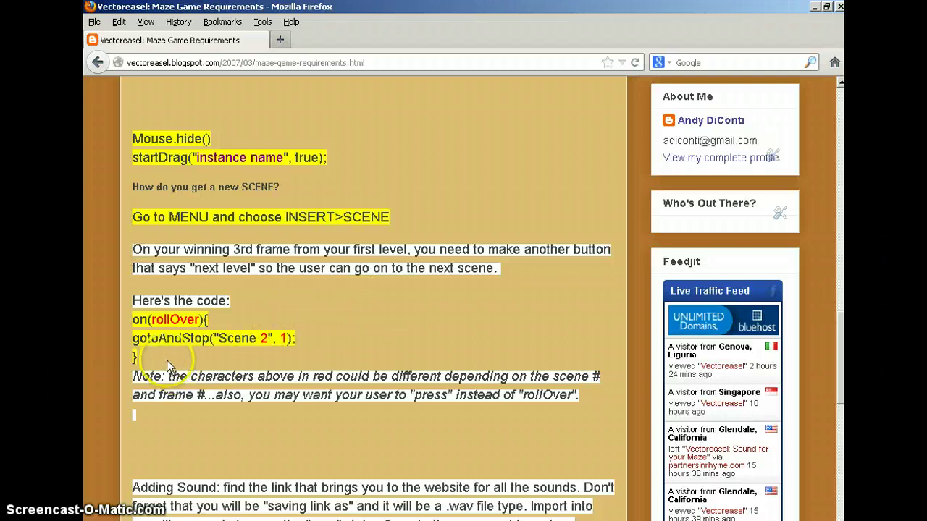
key(alt+Tab)
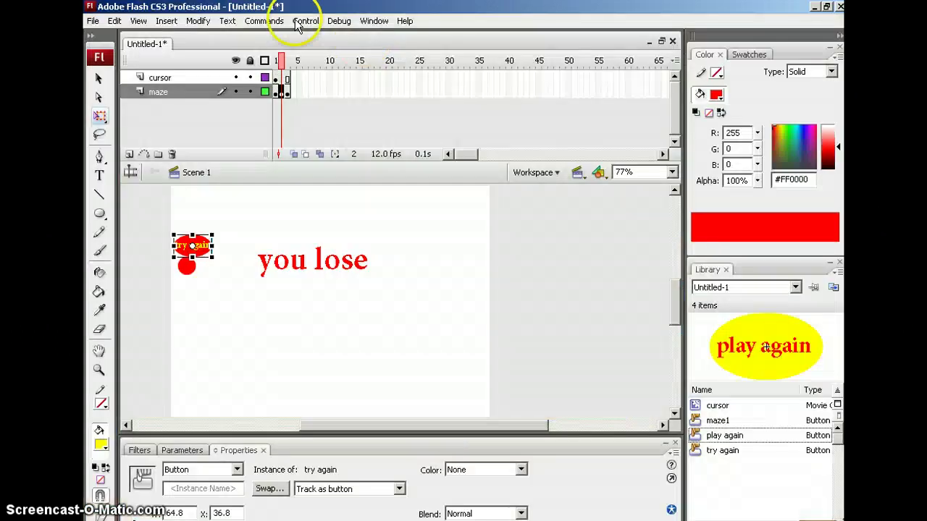
click(281, 59)
click(360, 226)
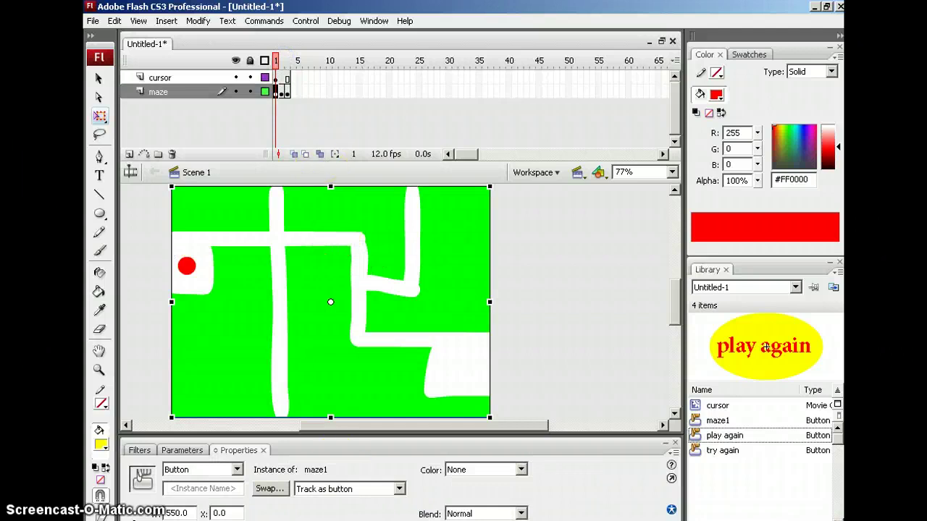
key(alt+Tab)
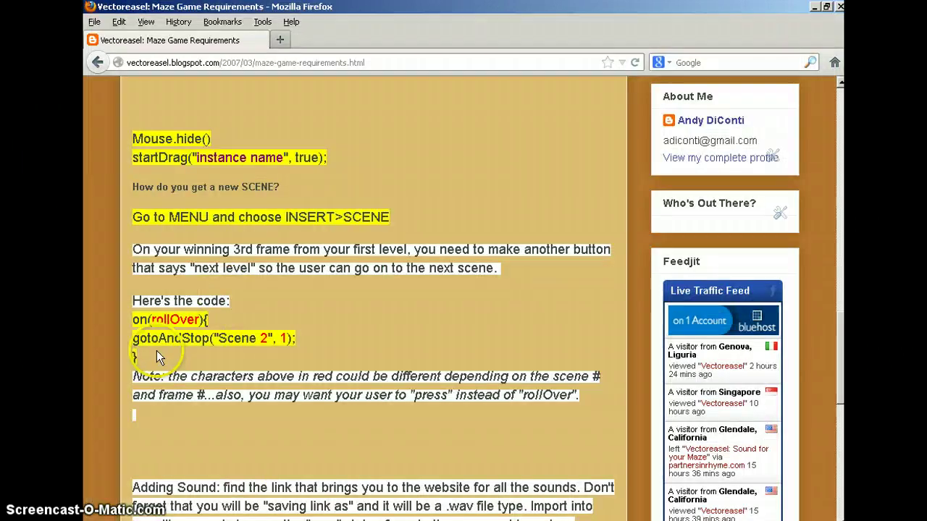
Highlight the maze's on(rollOver) gotoAndStop(2) code in the ActionScript guide and return to Flash
scroll(351, 199, up, 10)
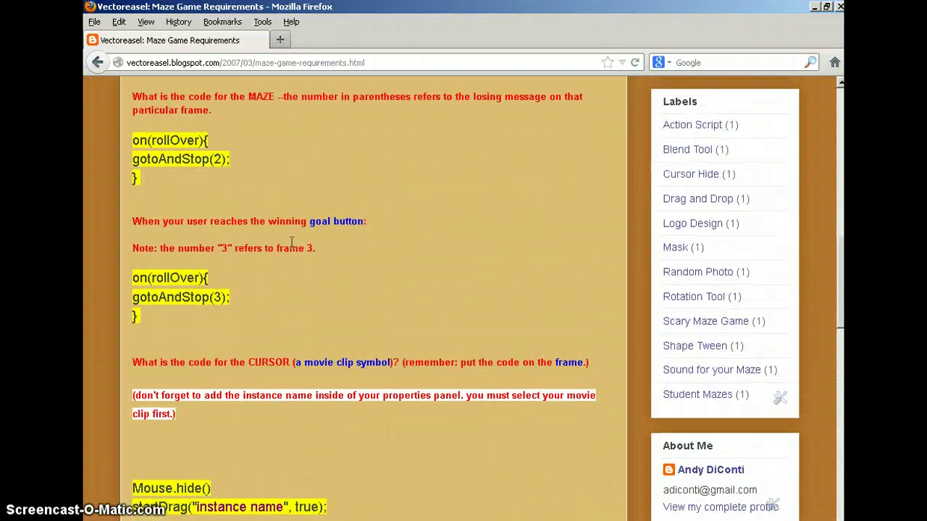
drag(149, 346, 114, 305)
key(ctrl+c)
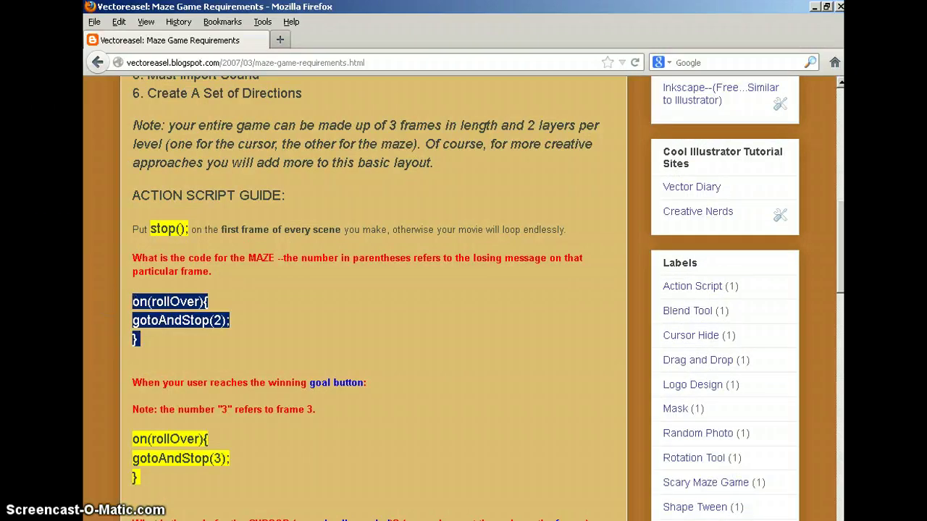
key(alt+Tab)
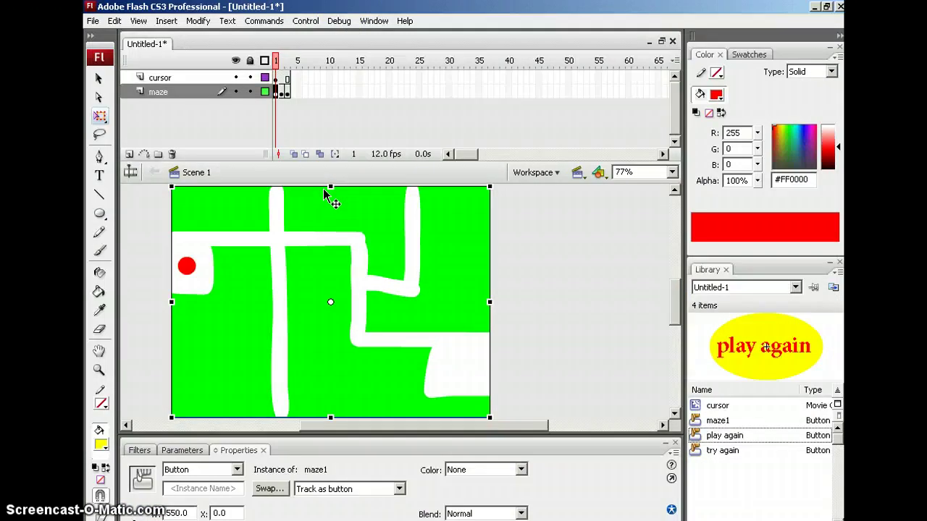
Paste on(rollOver){ gotoAndStop(2); } into the maze1 button's bottom-docked Actions panel and confirm no syntax errors
key(F9)
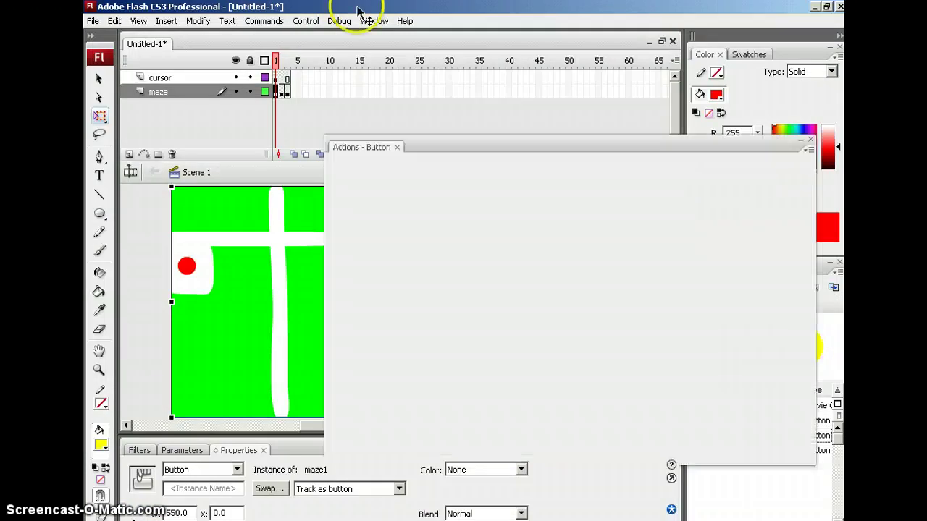
key(F9)
click(522, 378)
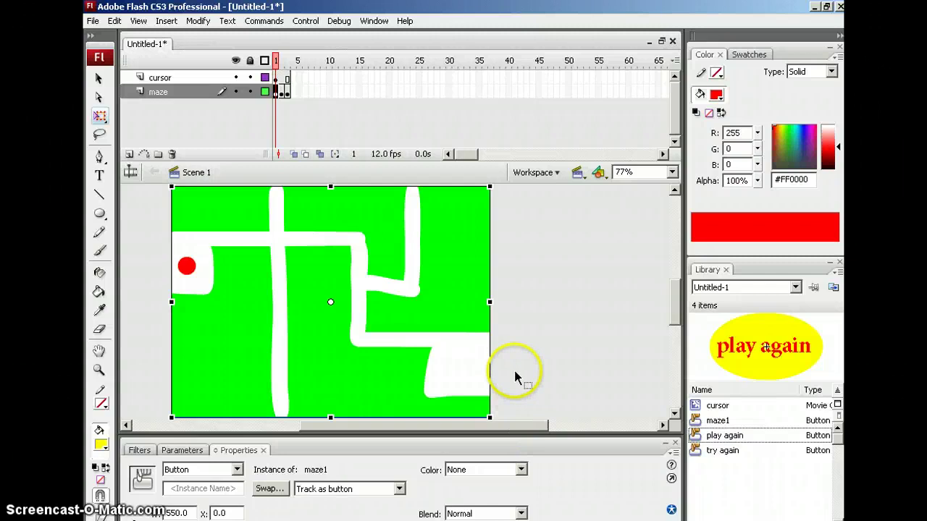
key(F9)
drag(509, 149, 454, 446)
click(362, 384)
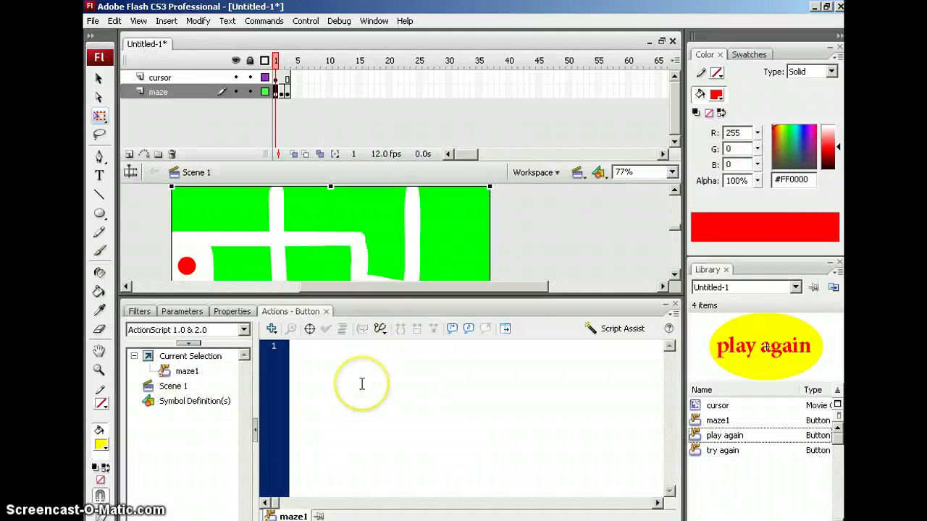
key(ctrl+v)
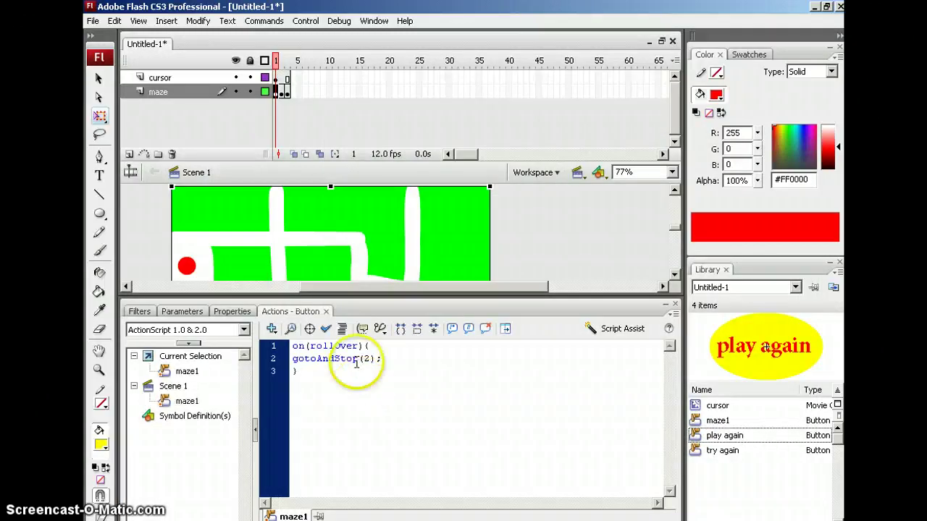
click(326, 330)
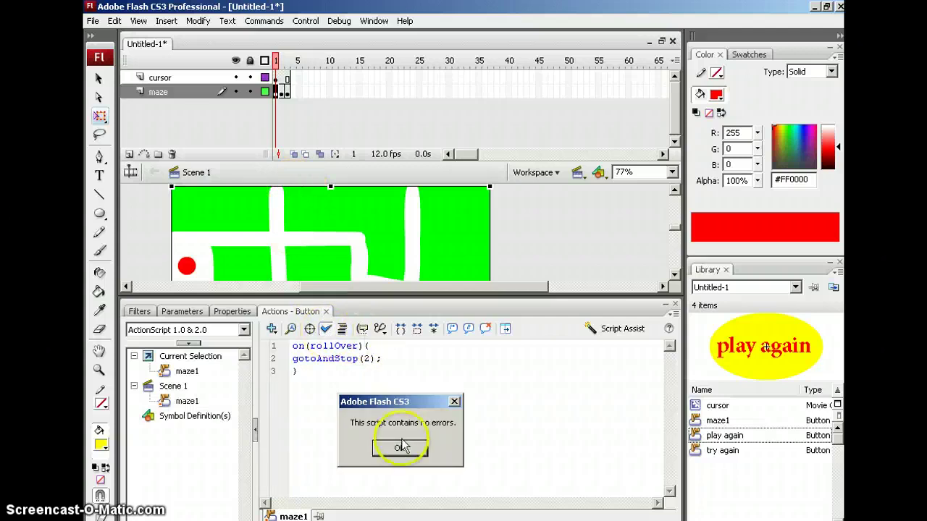
click(400, 449)
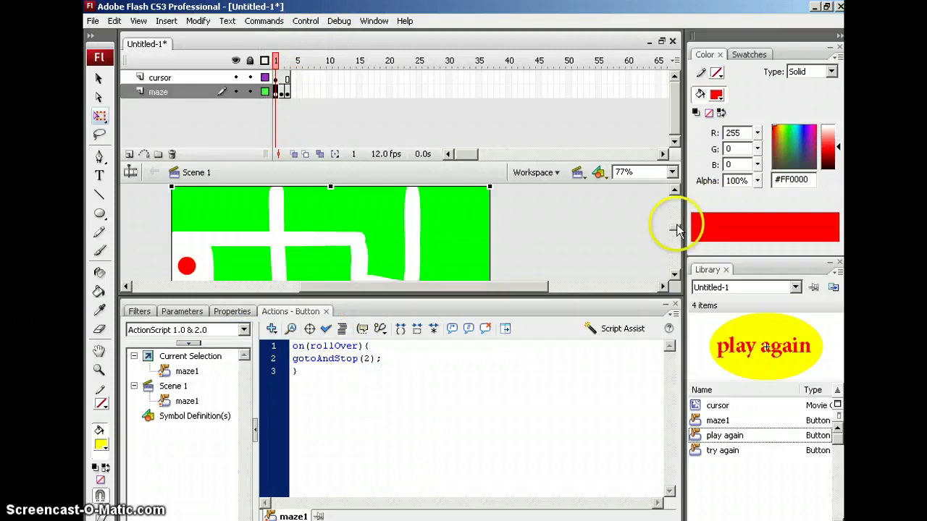
drag(674, 226, 677, 246)
Select the try again button on frame 2 to show its empty script, then switch to the Firefox tutorial
click(280, 92)
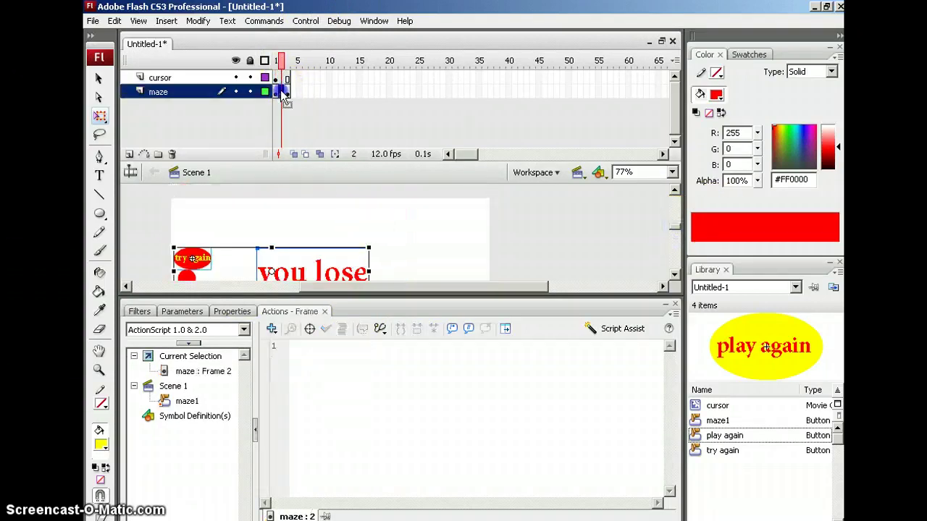
click(413, 243)
click(191, 259)
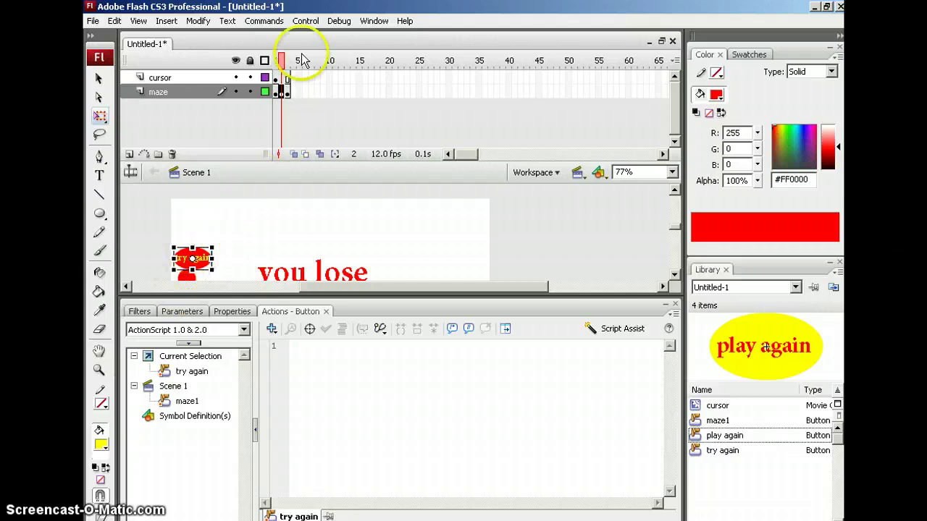
click(276, 91)
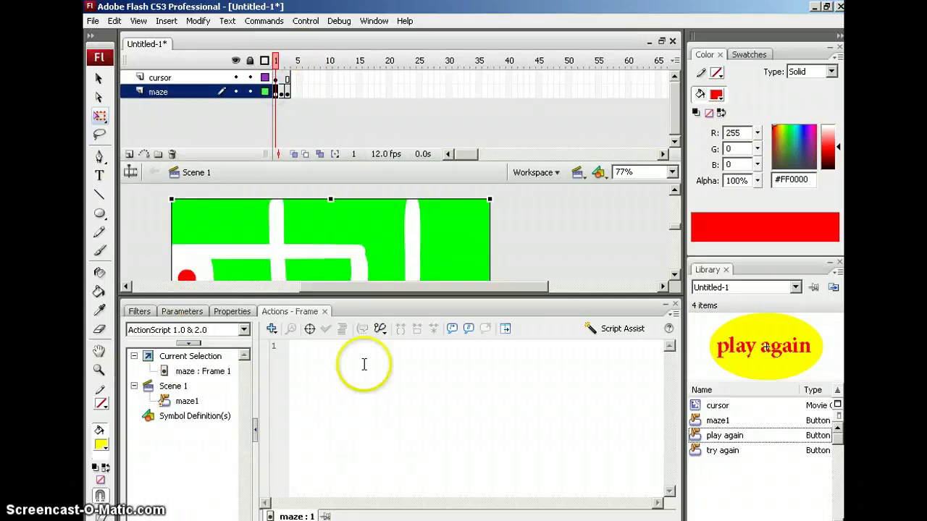
click(305, 229)
click(369, 360)
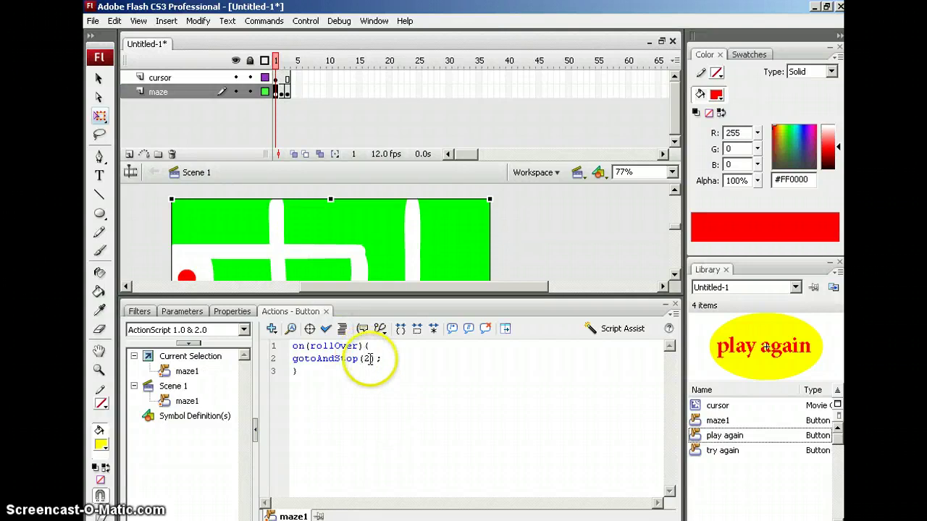
click(281, 93)
click(413, 262)
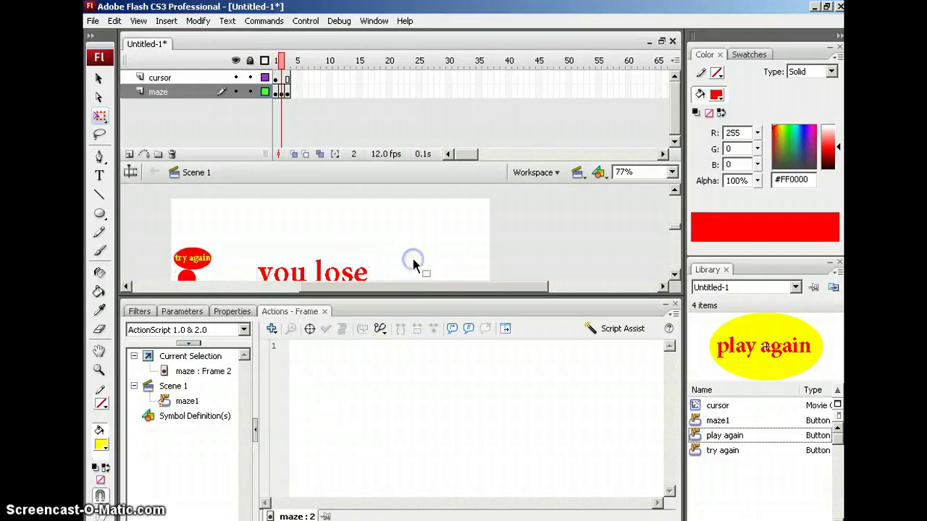
click(194, 260)
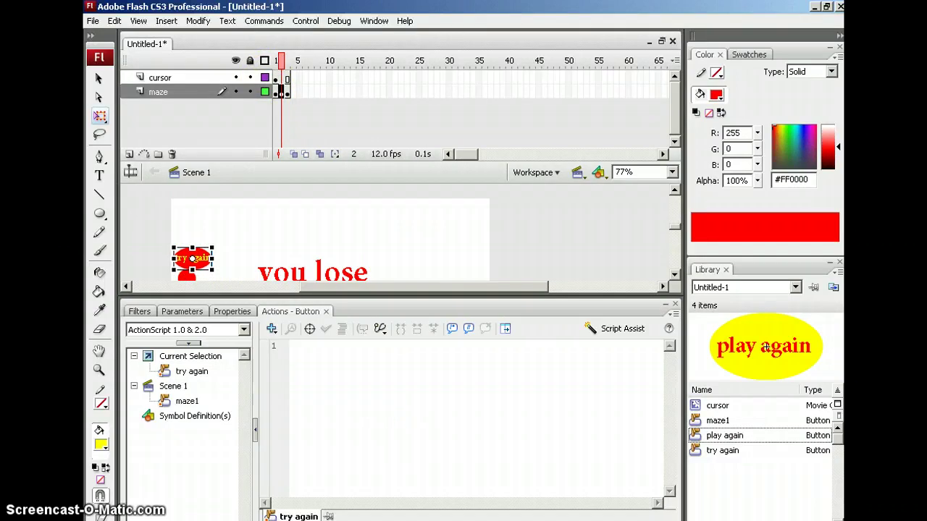
key(alt+Tab)
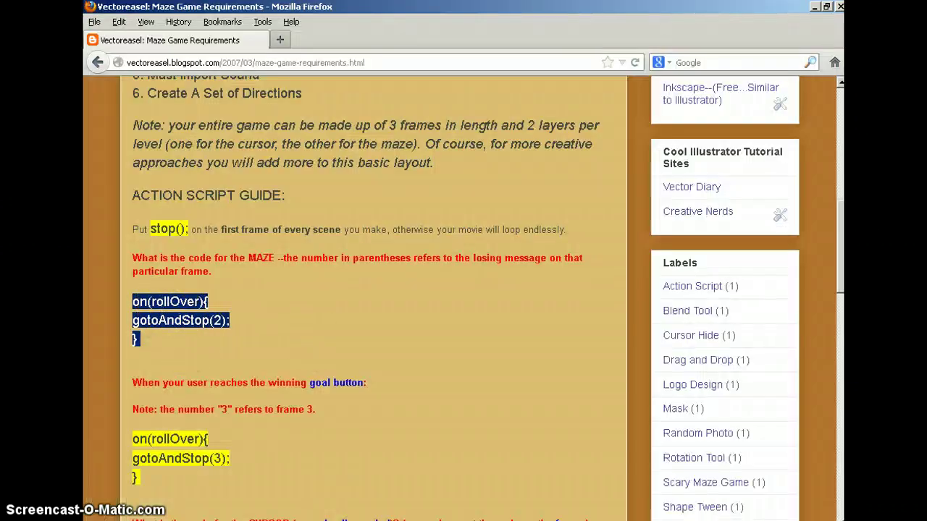
Paste the on(rollOver) gotoAndStop(2) code into the try again button's script
key(alt+Tab)
key(ctrl+v)
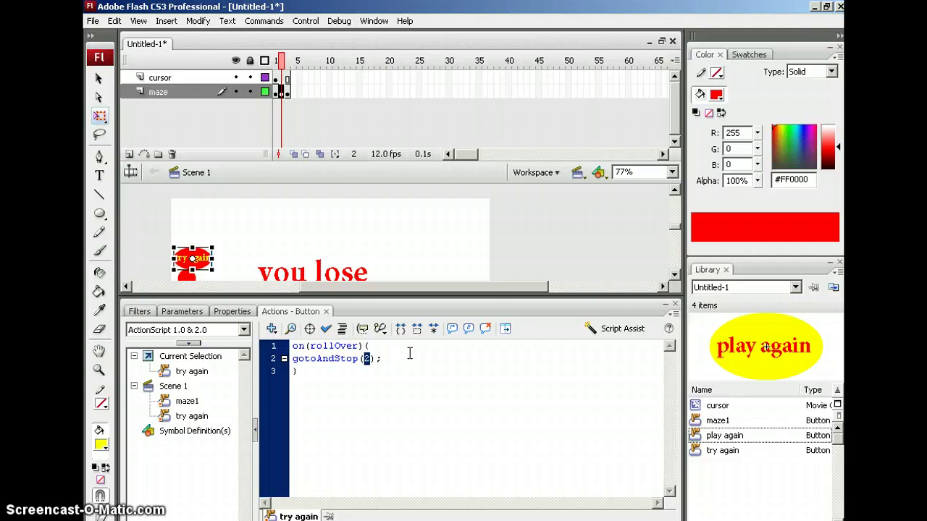
Correct the try again script to on(press){ gotoAndStop(1); }, then select the maze1 button on frame 1
text(1)
drag(358, 346, 328, 346)
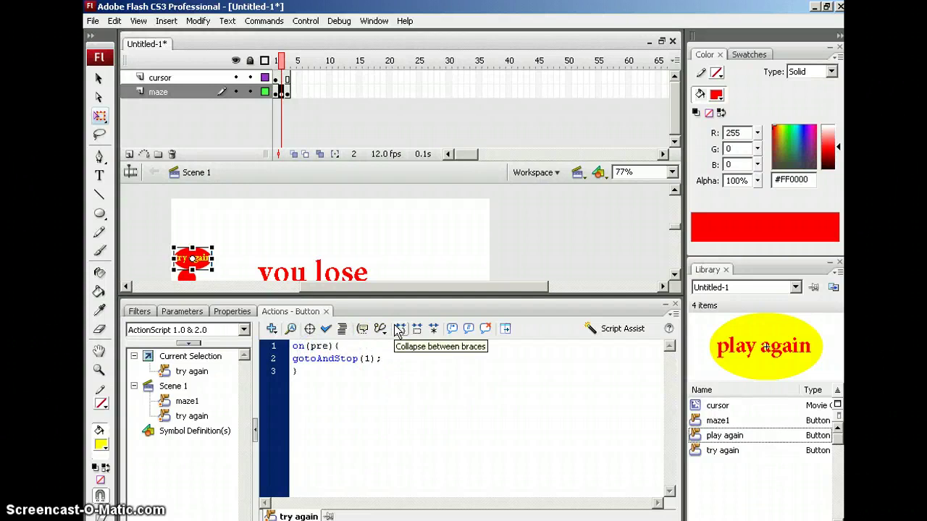
click(372, 374)
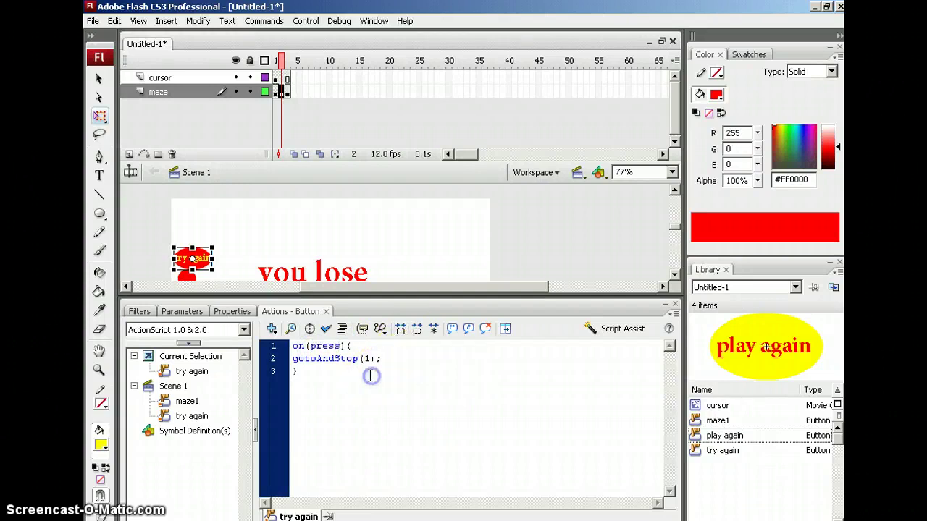
click(278, 92)
click(236, 227)
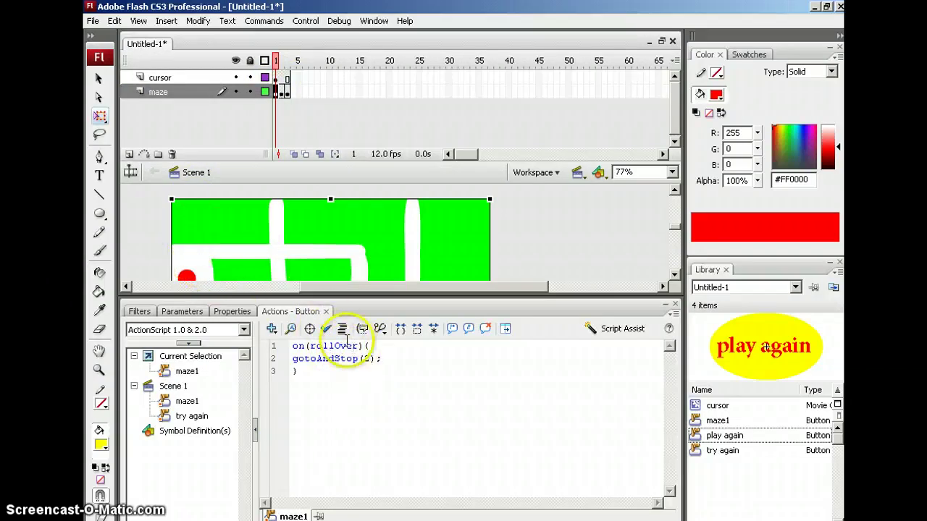
Jump from frame 1 to the you win frame 3, enlarge the stage view, and select the play again button
click(276, 61)
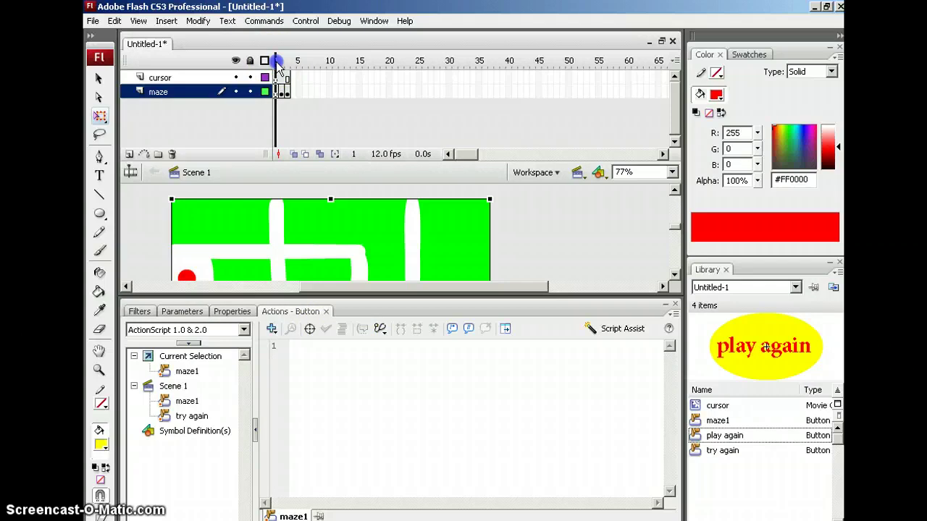
drag(278, 65, 276, 62)
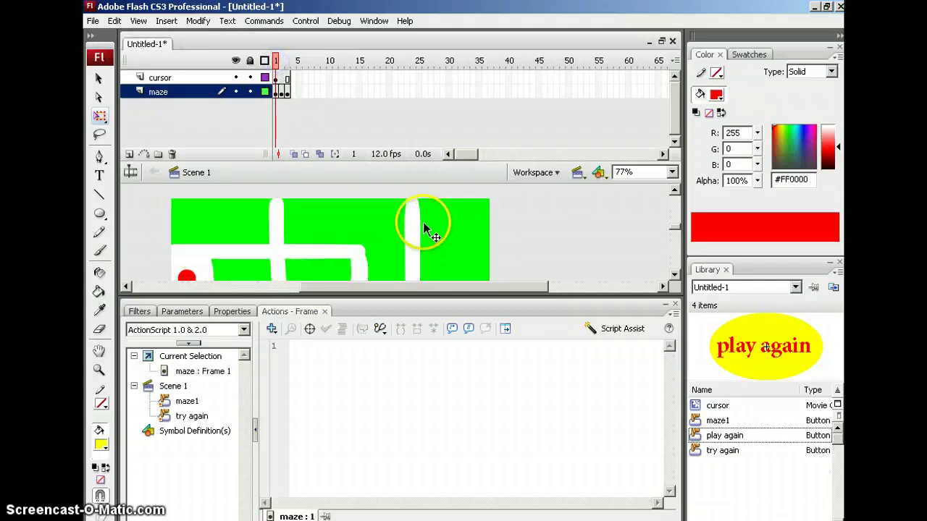
click(288, 92)
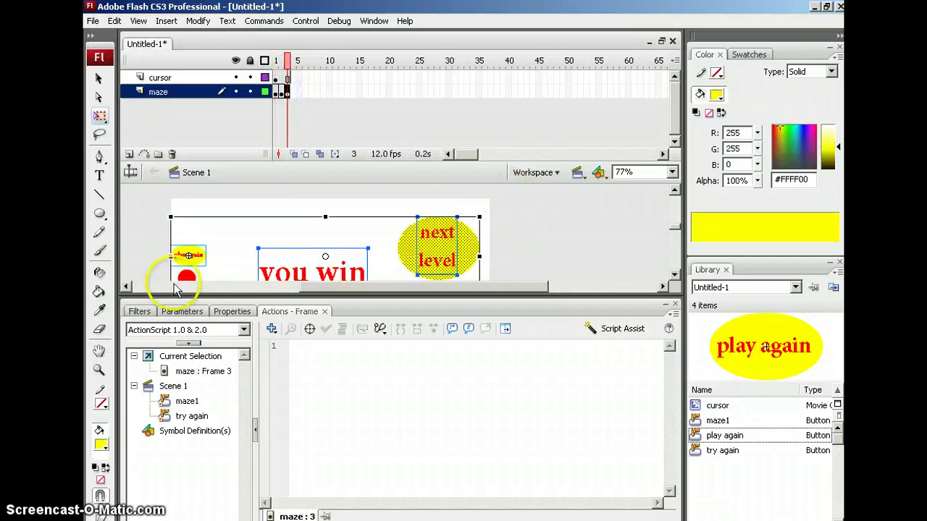
click(239, 233)
scroll(254, 214, up, 3)
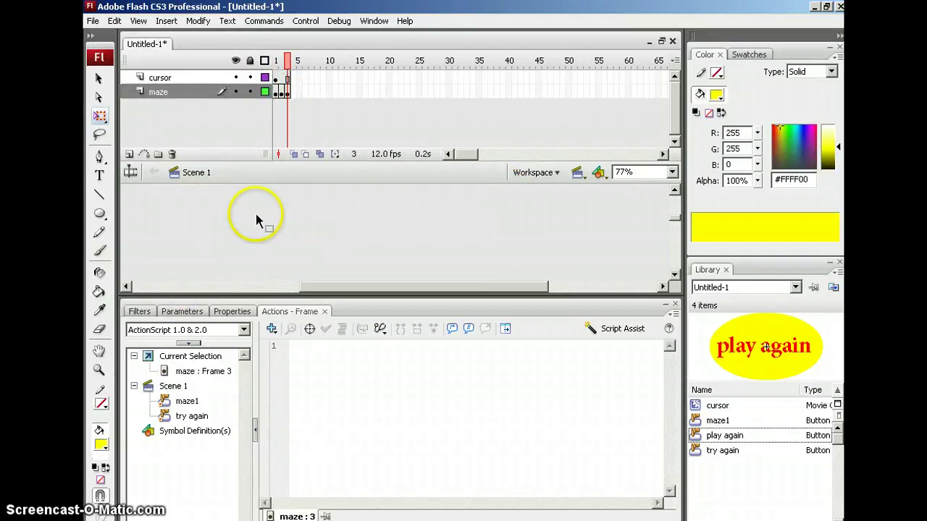
scroll(253, 214, down, 3)
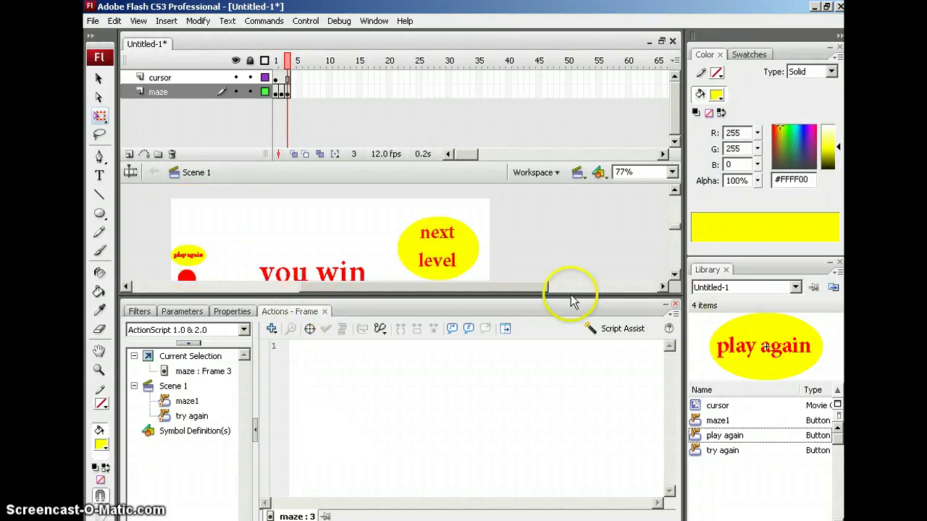
click(138, 316)
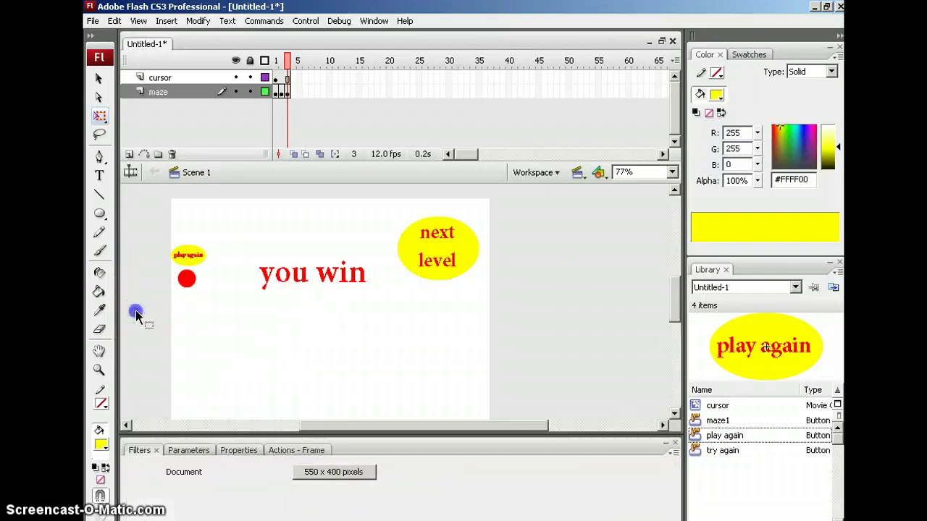
click(196, 260)
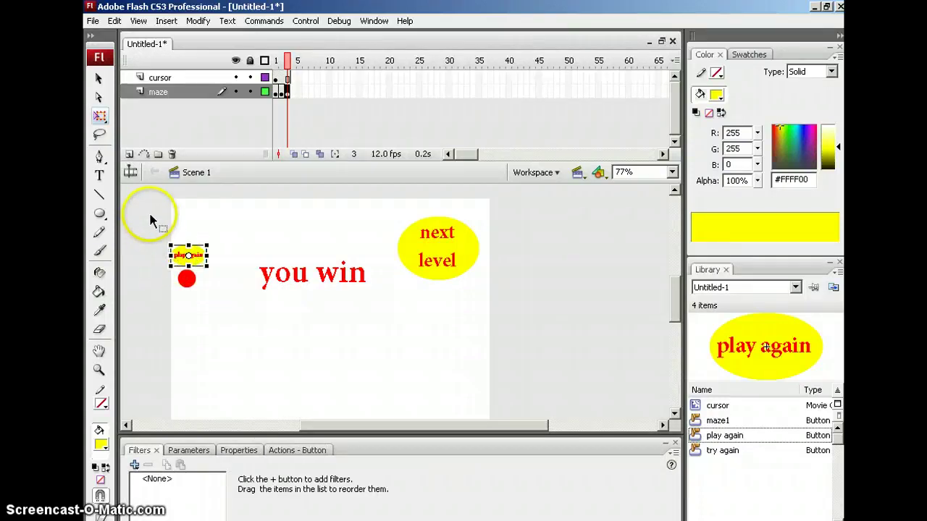
Paste the rollOver script into the play again button and change it to on(press){ gotoAndStop(1); }
click(293, 450)
click(326, 383)
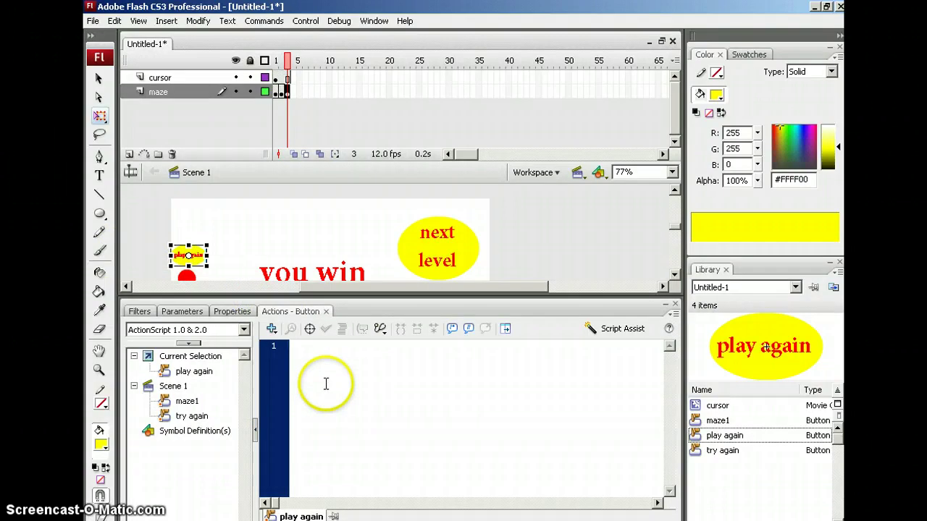
text(on(rollOver){ gotoAndStop(2); })
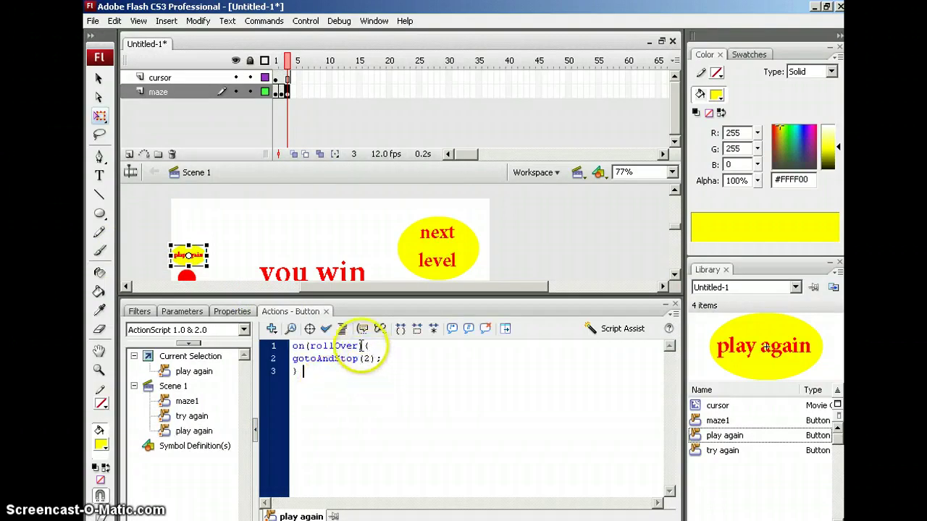
drag(359, 346, 334, 346)
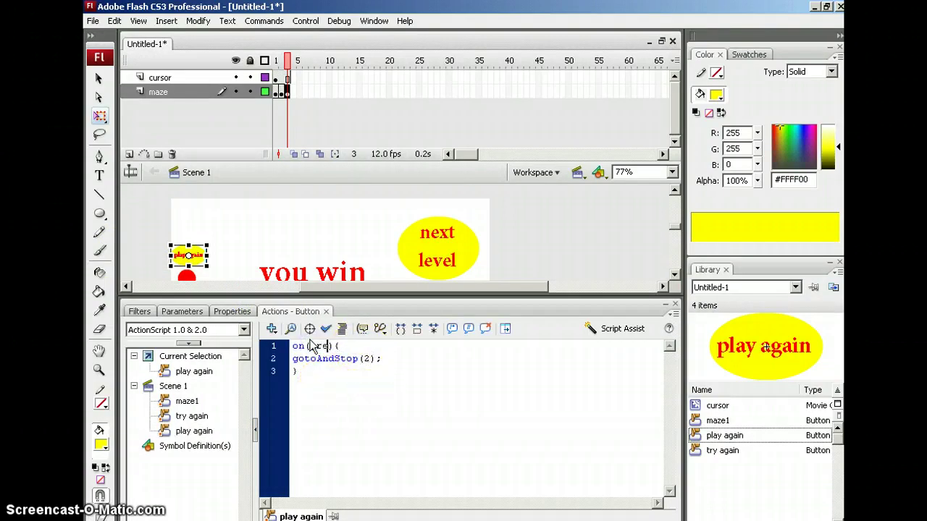
text(press)
double_click(366, 359)
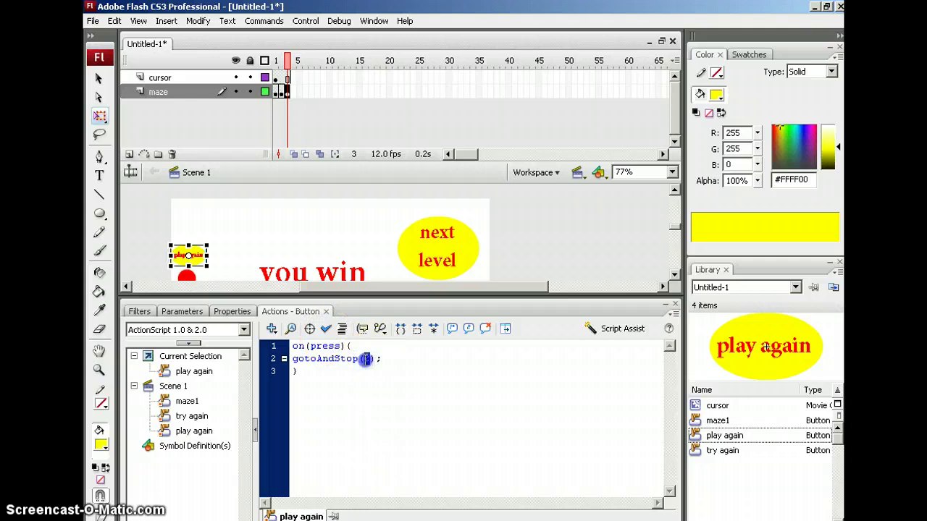
text(1)
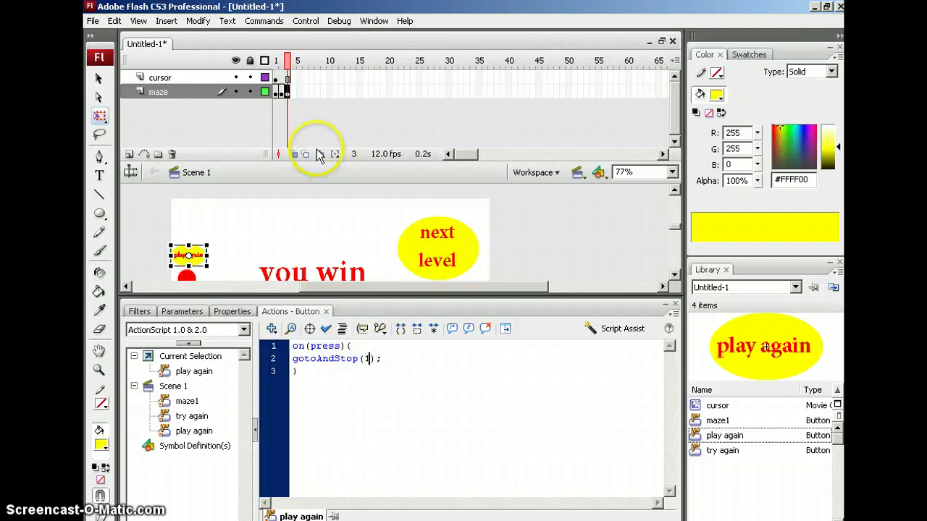
Switch between frames 1 and 3 of the maze layer, ending on the you win screen
click(289, 63)
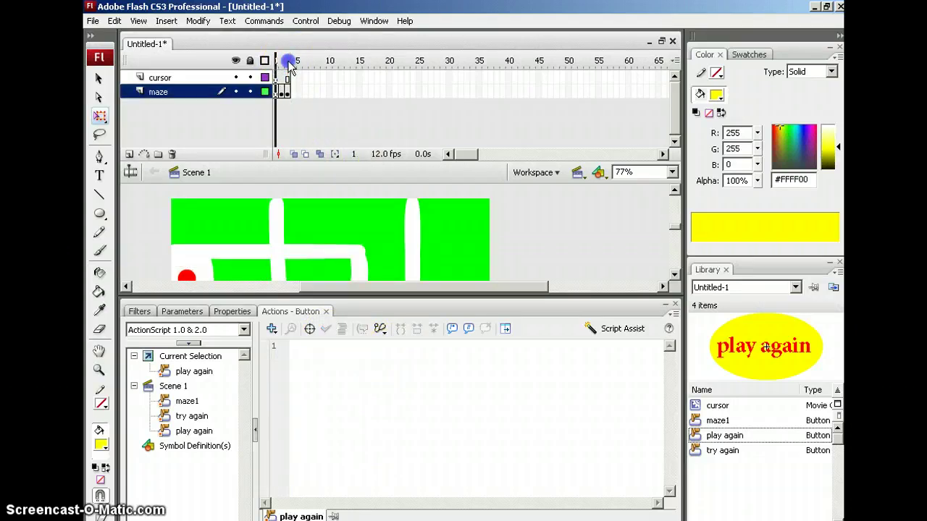
click(288, 62)
click(289, 62)
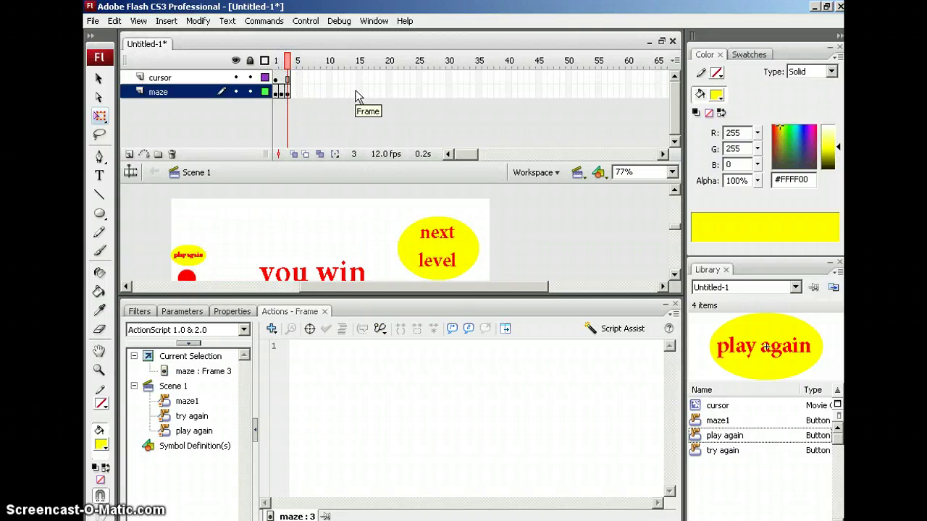
Test-play the movie through to the you lose screen and close the preview
key(ctrl+Return)
click(350, 92)
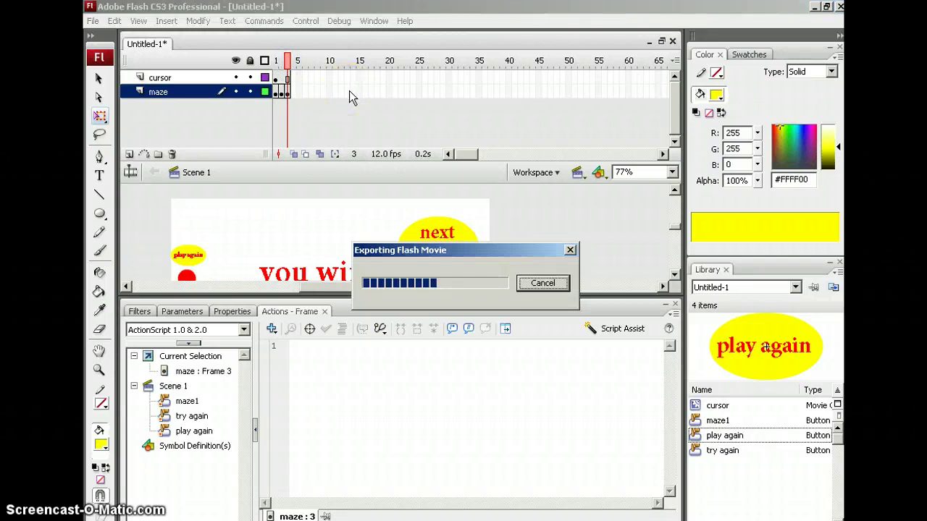
click(208, 220)
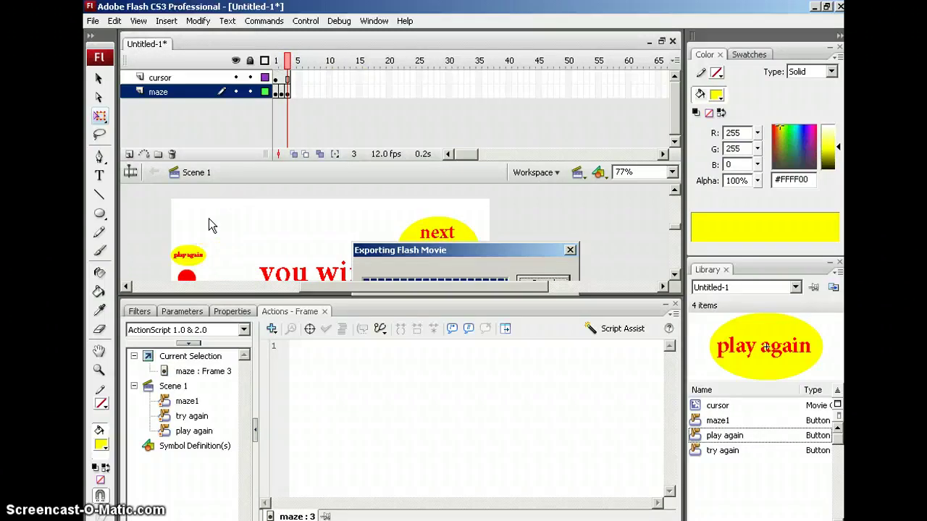
click(220, 209)
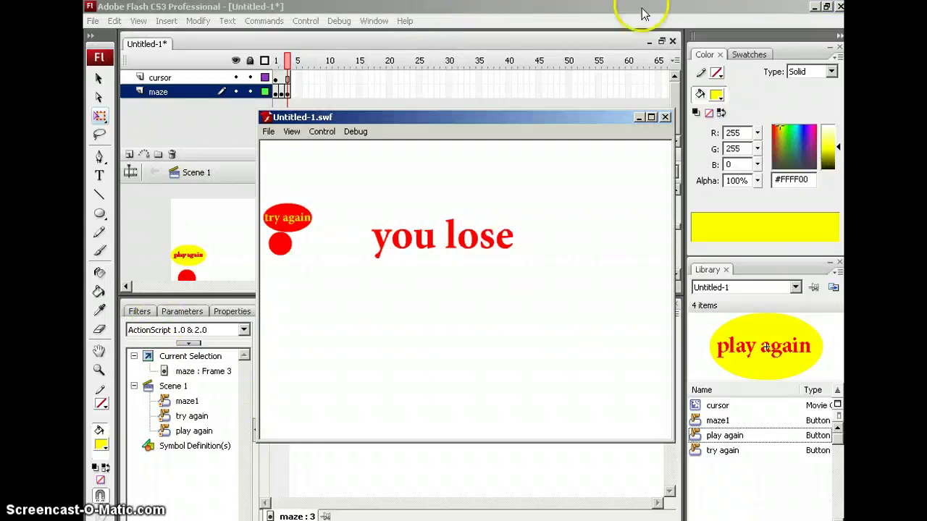
click(665, 118)
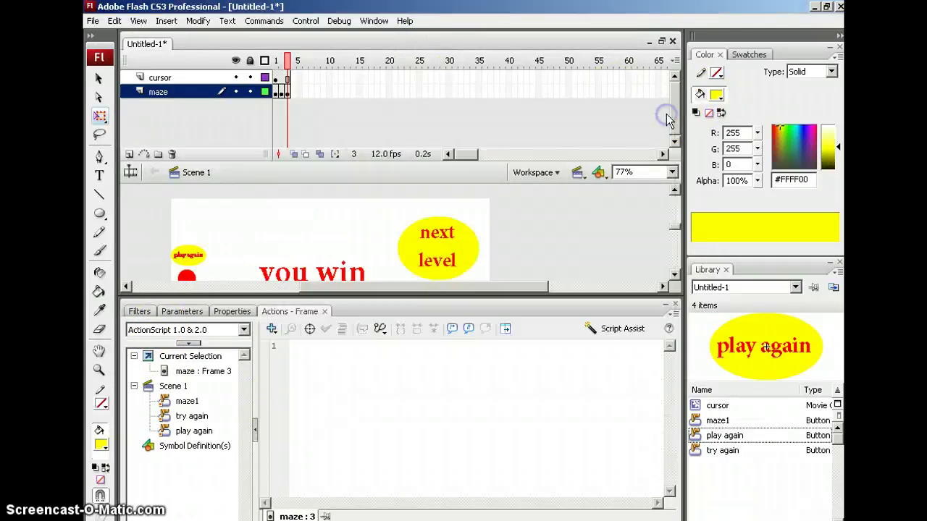
Return to the green maze on frame 1 and check the maze guide in Firefox
click(275, 92)
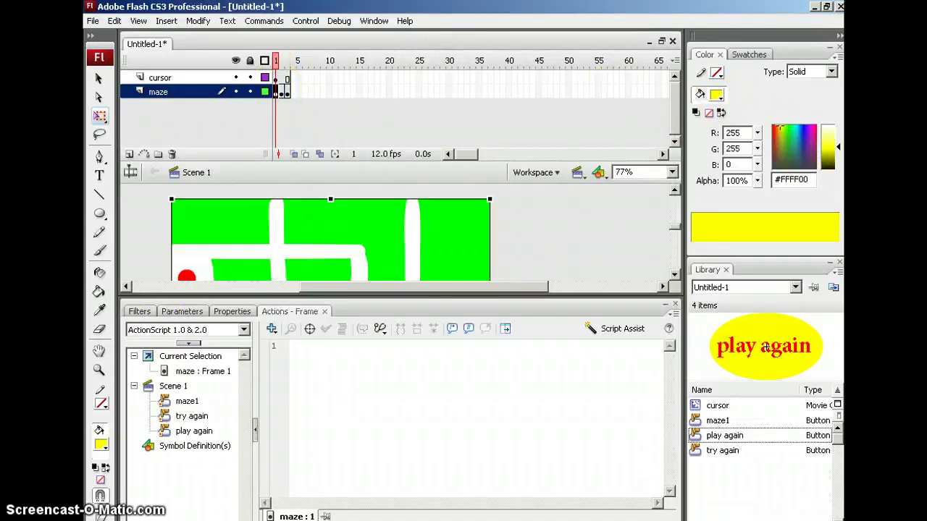
key(alt+Tab)
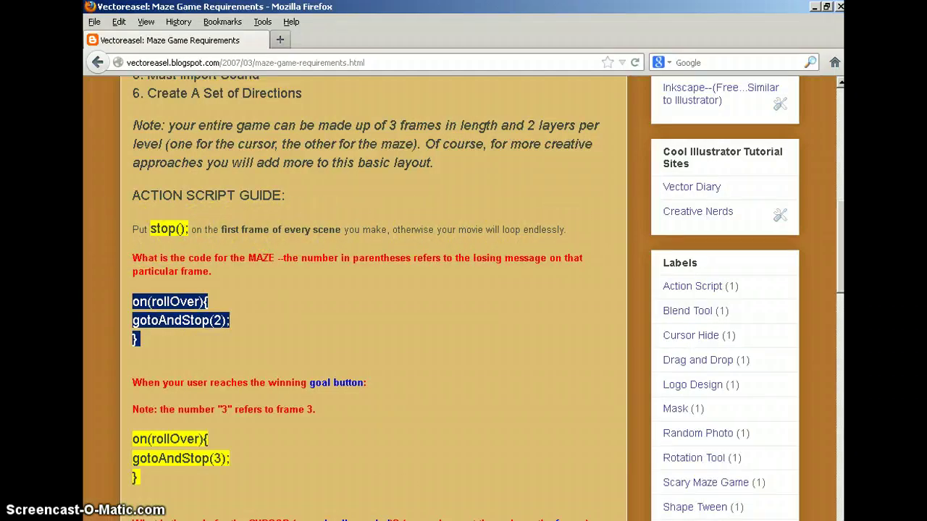
key(alt+Tab)
Add stop(); to frame 1 of the cursor layer
click(276, 78)
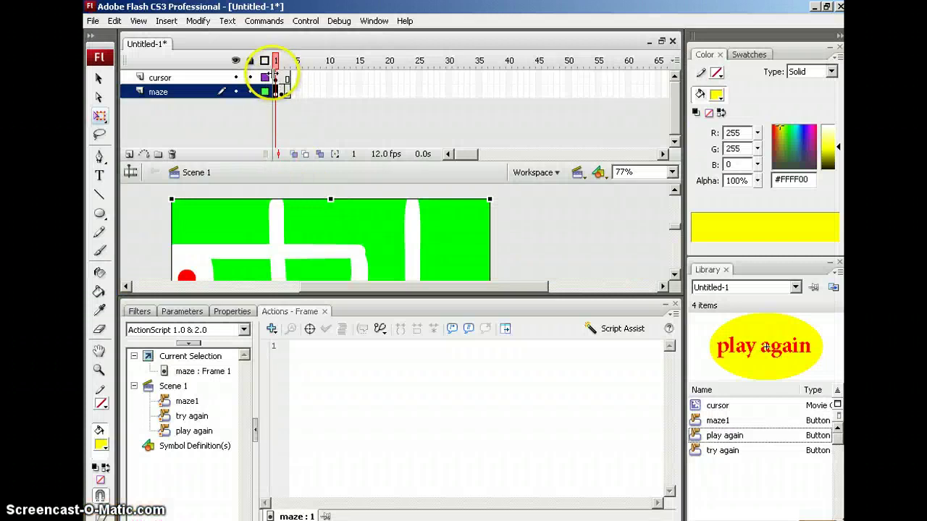
click(312, 346)
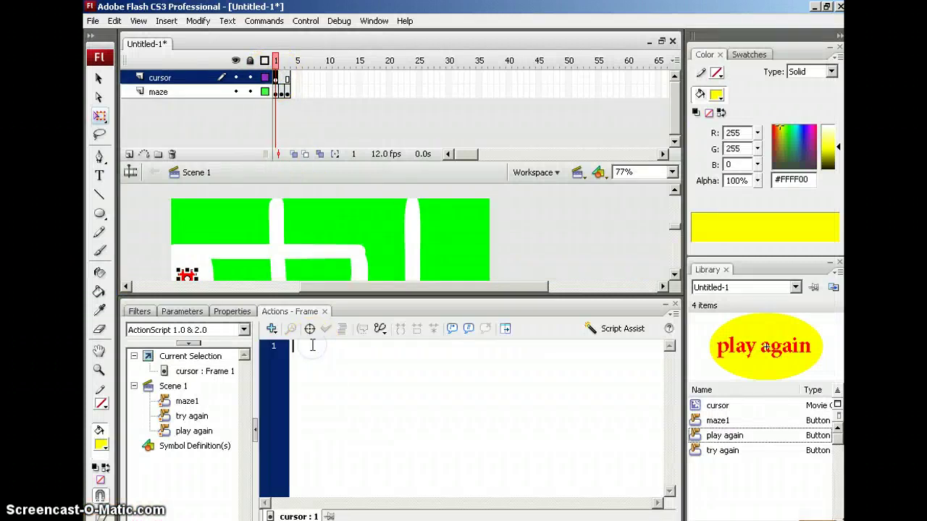
text(stop();)
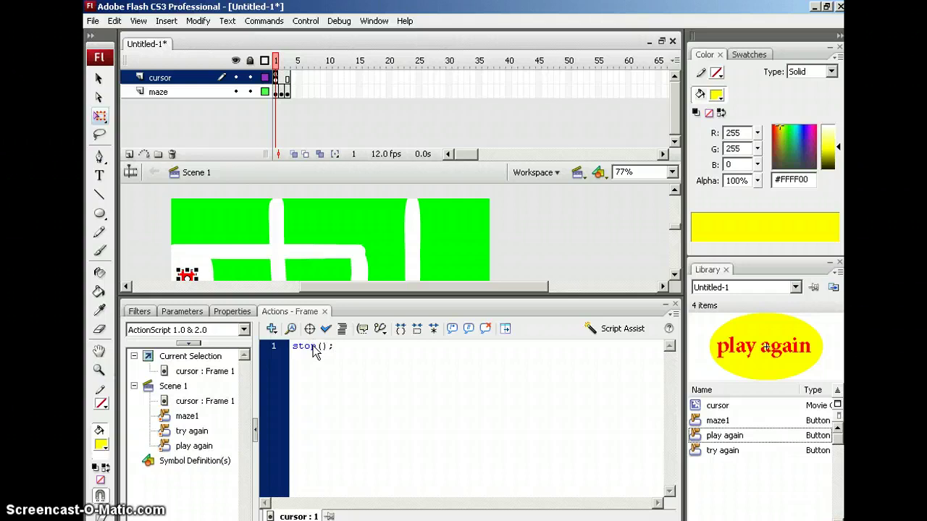
Test the movie, restarting the maze twice with try again, then close the preview
key(ctrl+Return)
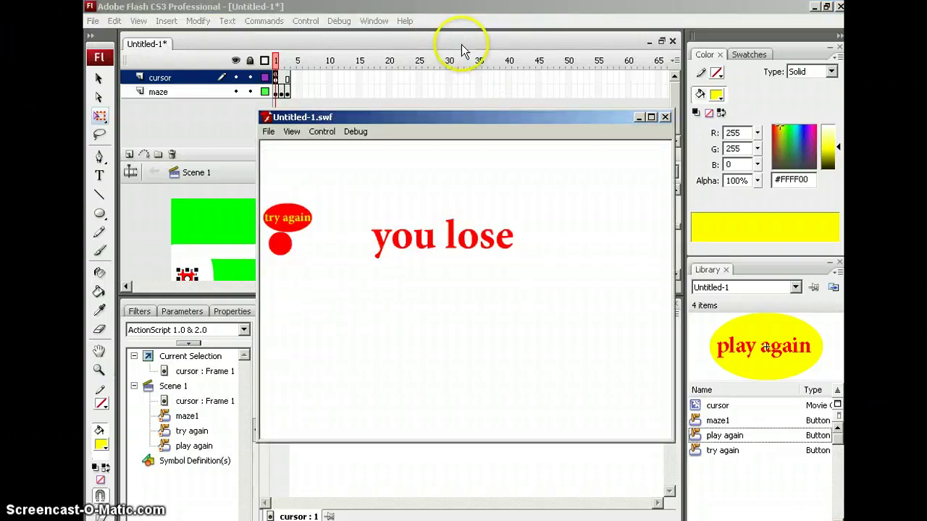
click(286, 217)
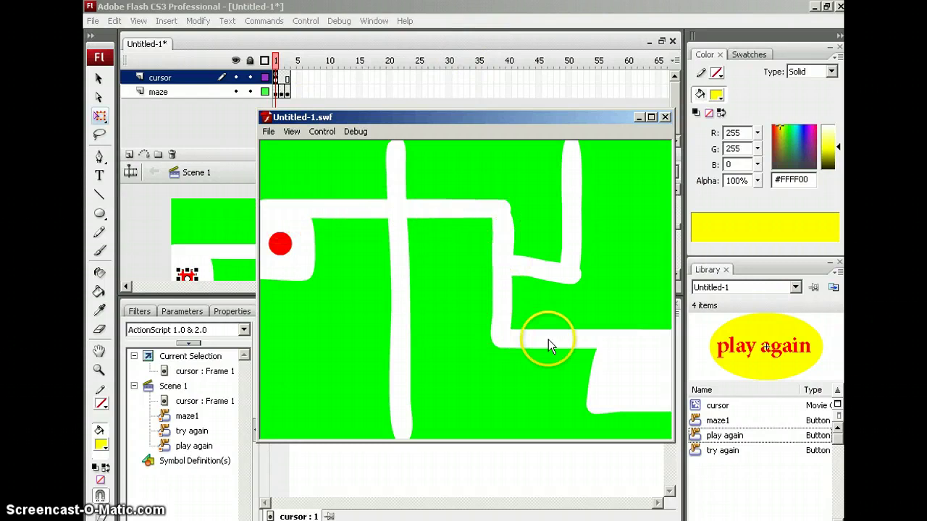
mouse_move(548, 319)
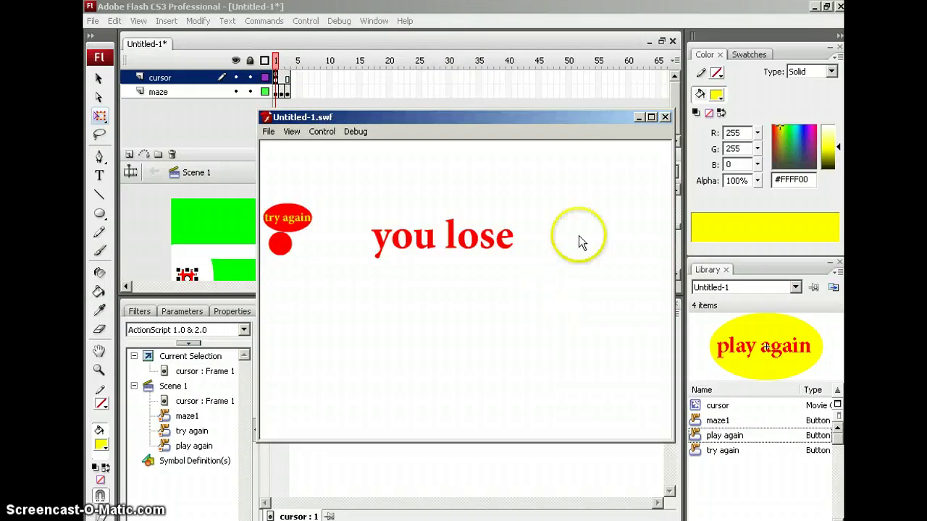
click(289, 219)
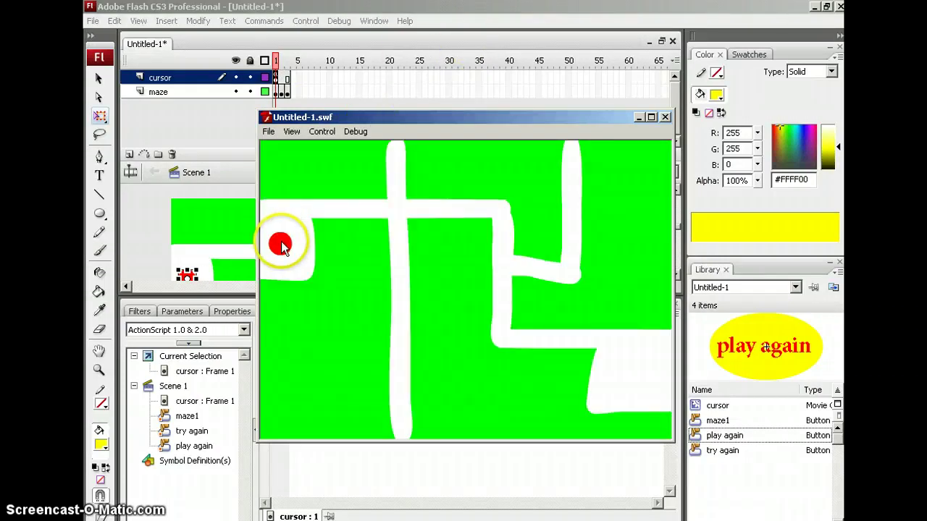
mouse_move(319, 231)
click(666, 117)
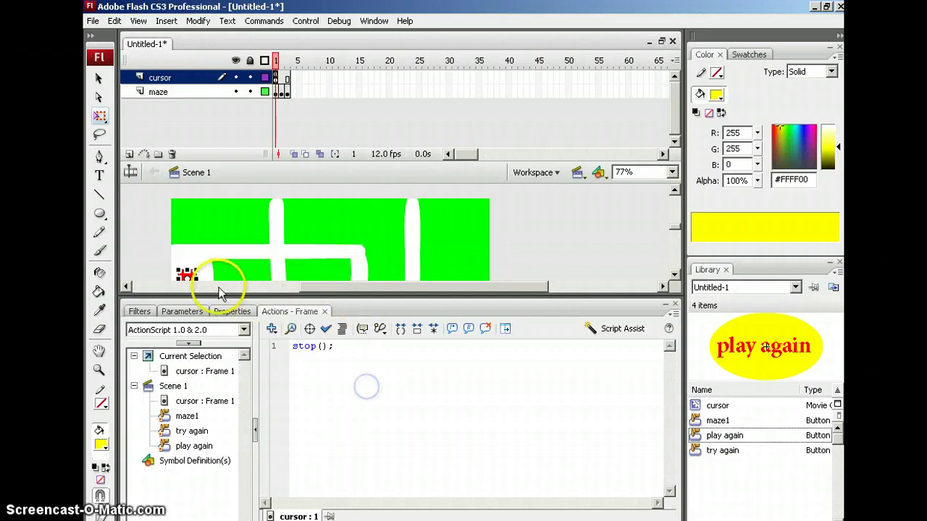
Draw a yellow circle in the maze's bottom-right opening
click(188, 275)
click(222, 268)
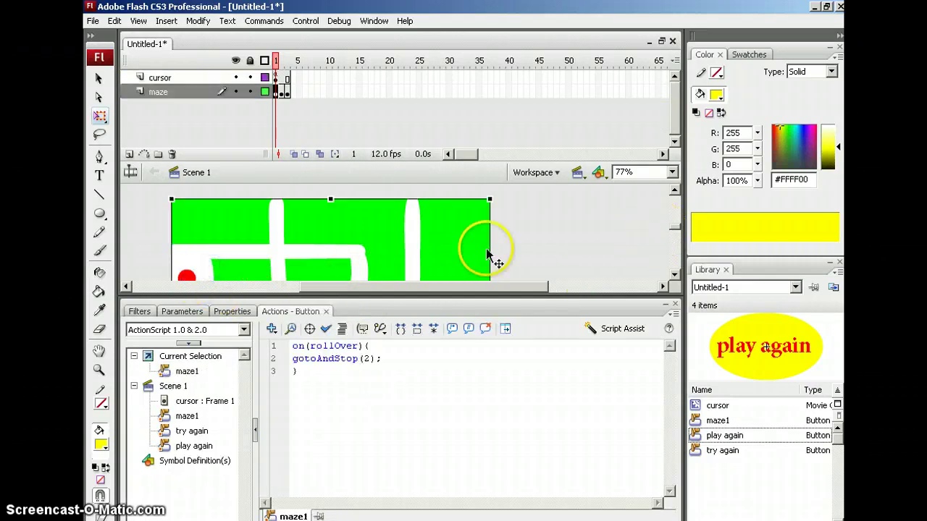
drag(443, 182, 443, 101)
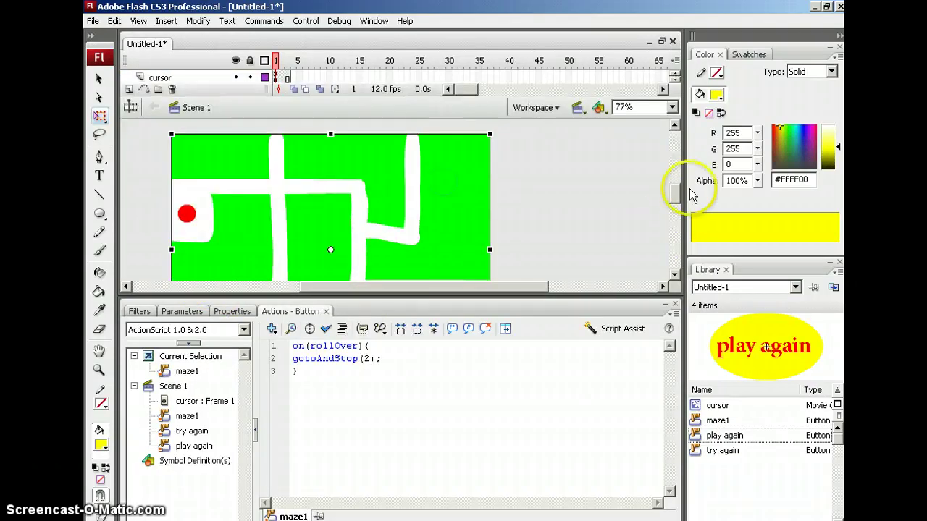
scroll(675, 199, down, 3)
scroll(675, 207, up, 2)
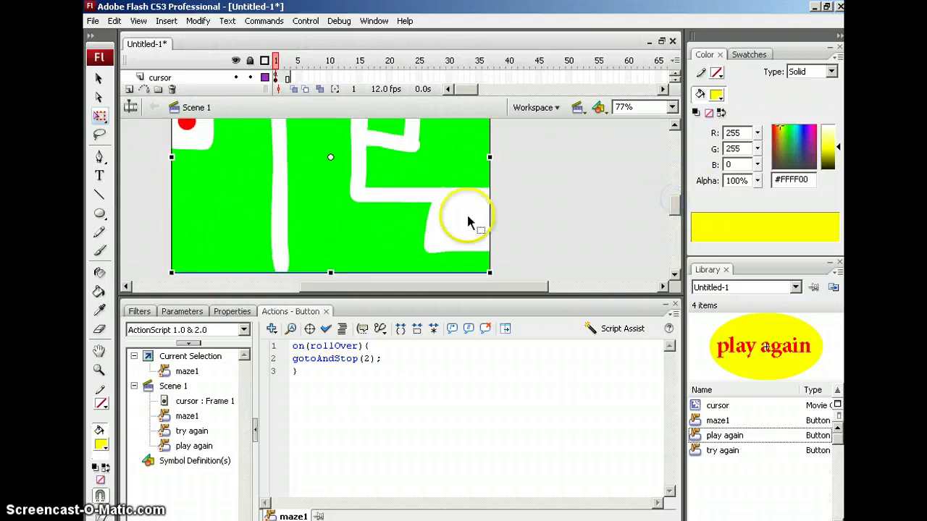
click(466, 215)
click(99, 214)
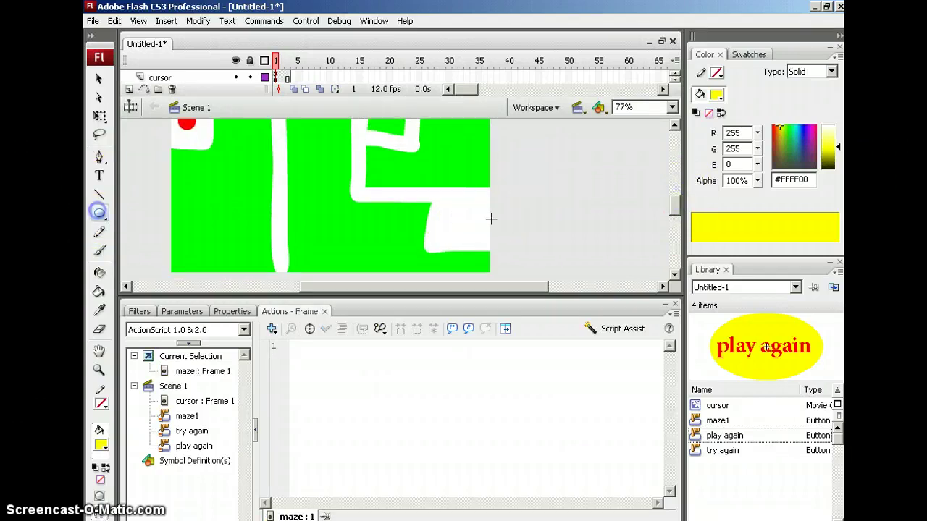
drag(443, 207, 487, 241)
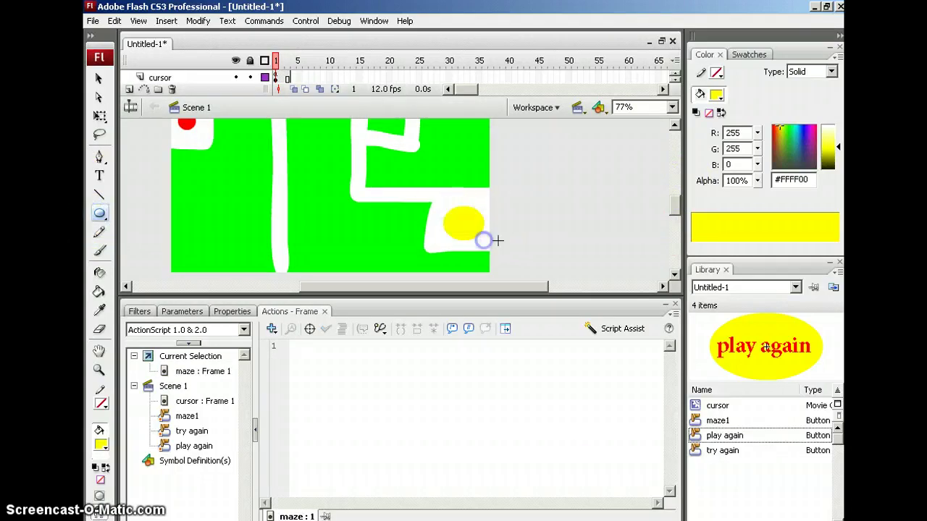
Add the label 'goal' centred on the yellow circle
click(100, 175)
click(454, 224)
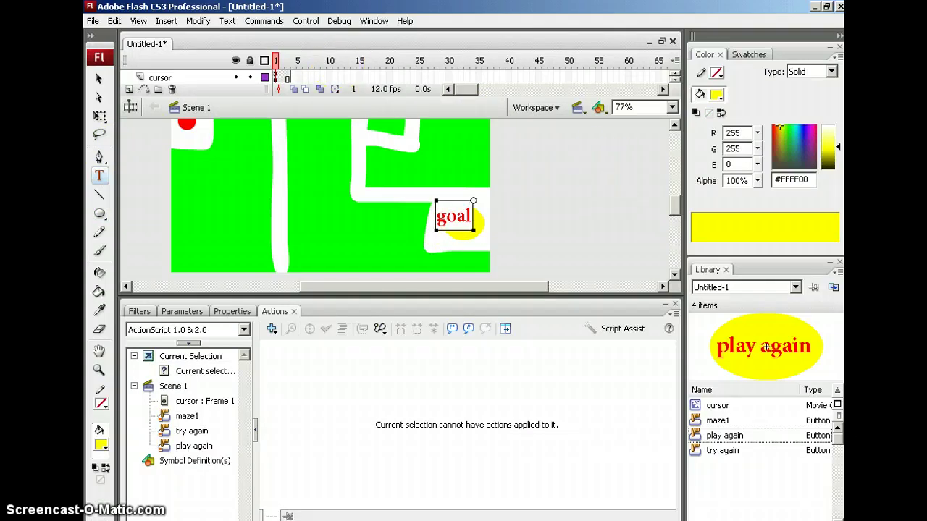
click(99, 78)
click(457, 222)
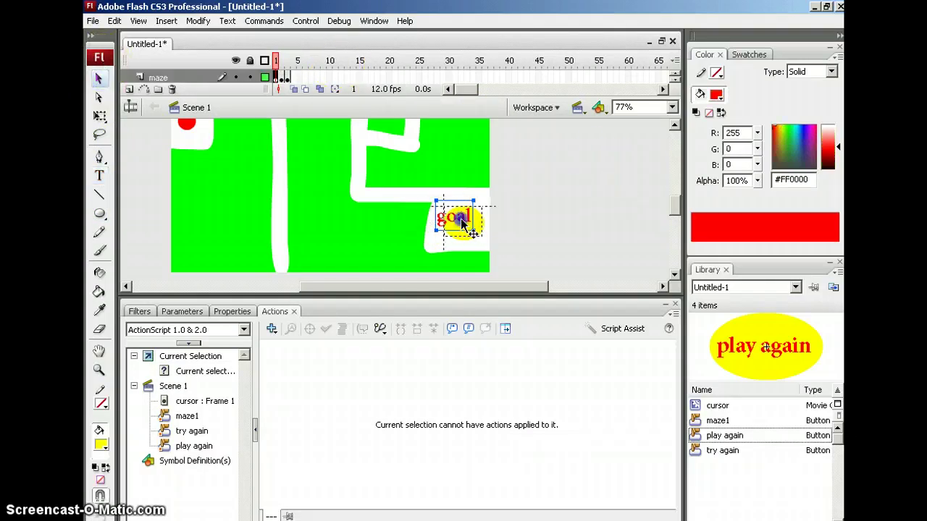
drag(467, 225, 486, 242)
click(442, 199)
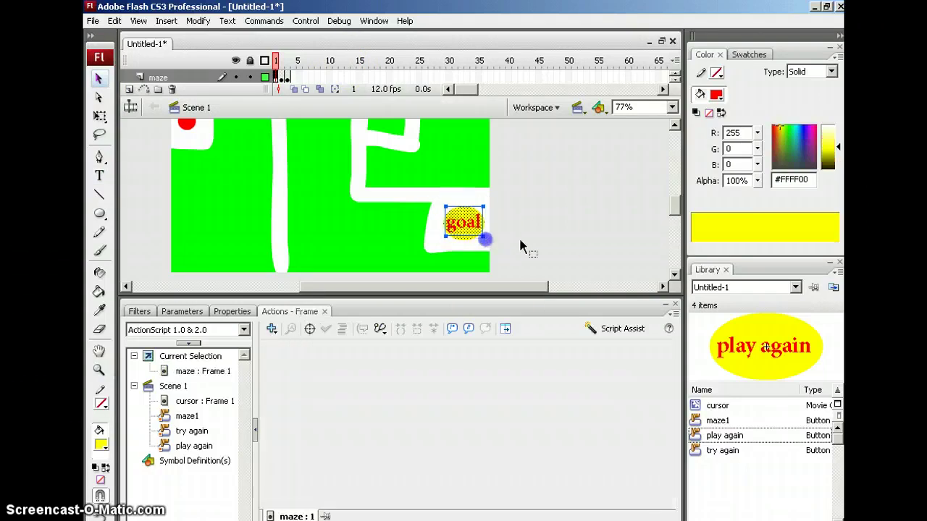
Convert the circle and label into a Button symbol named goal and review it in the library
key(F8)
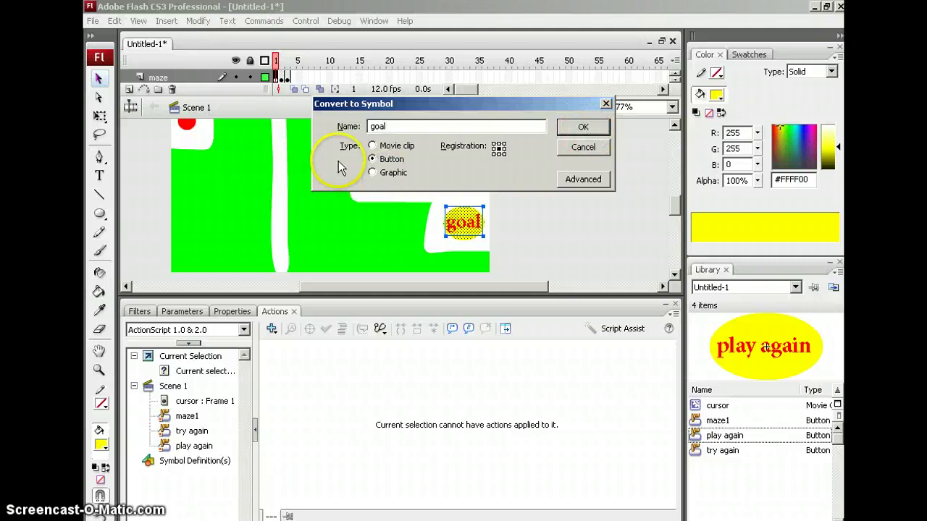
click(583, 126)
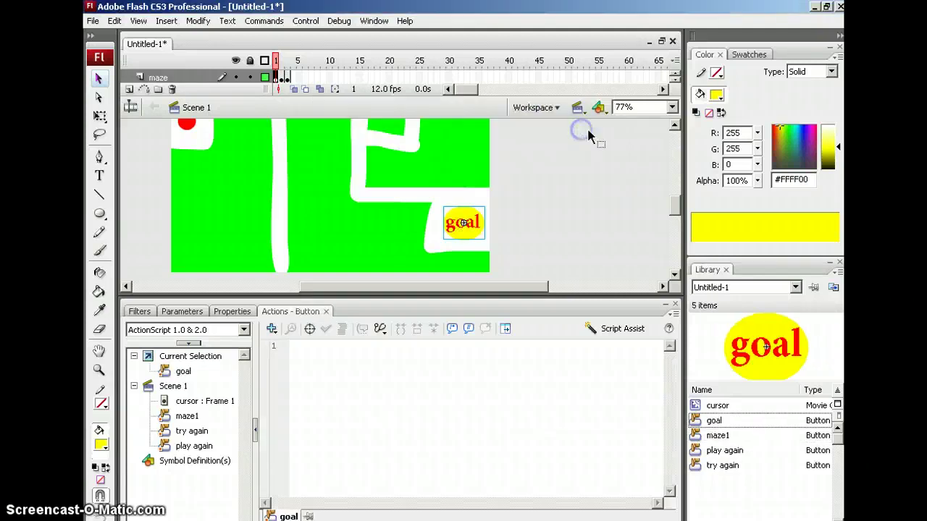
click(696, 422)
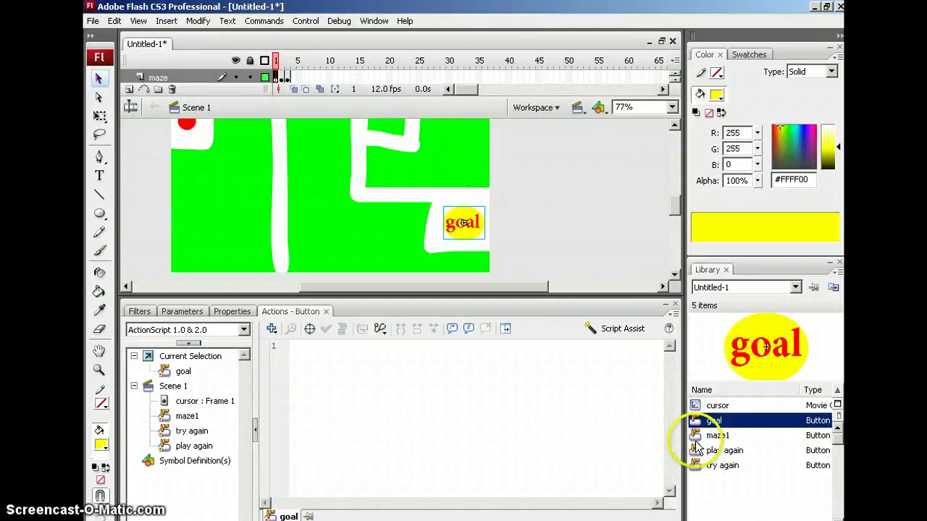
click(699, 437)
click(696, 452)
click(699, 466)
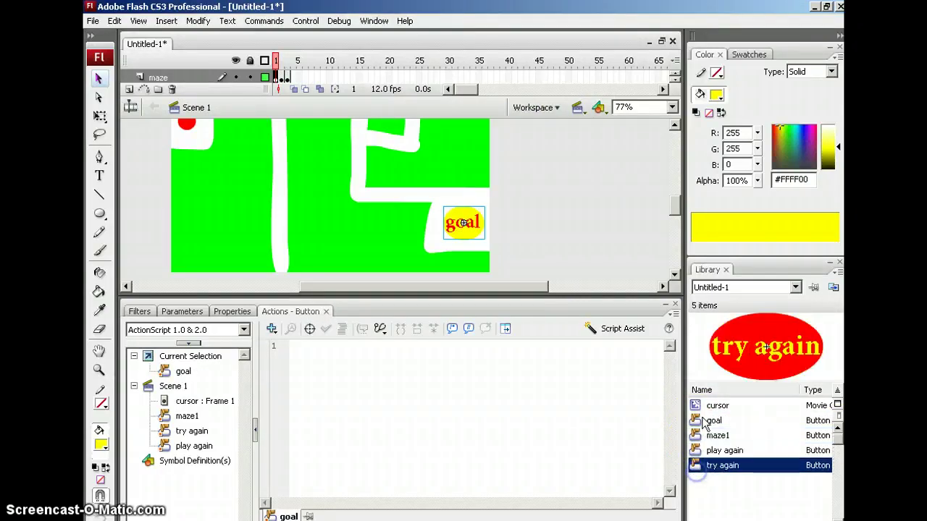
click(706, 422)
click(179, 483)
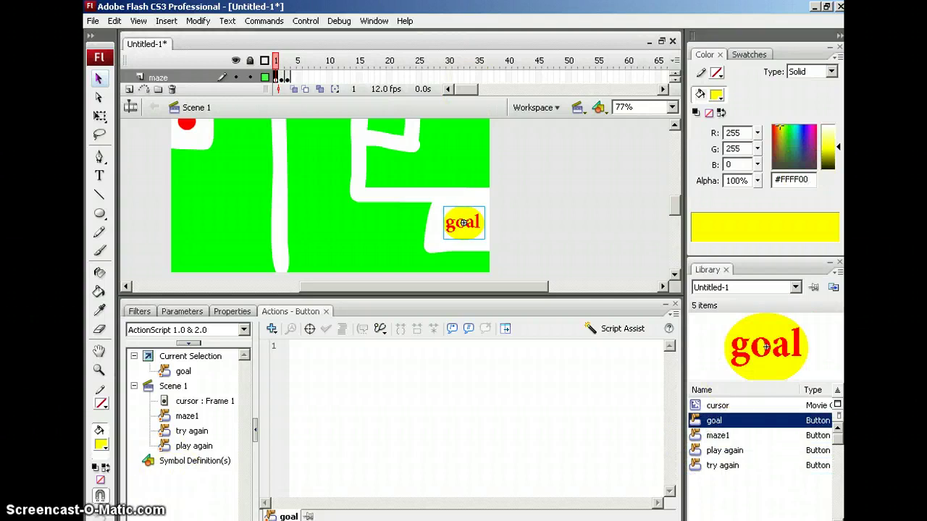
Select the goal button code on(rollOver){ gotoAndStop(3); } in the maze guide
key(alt+Tab)
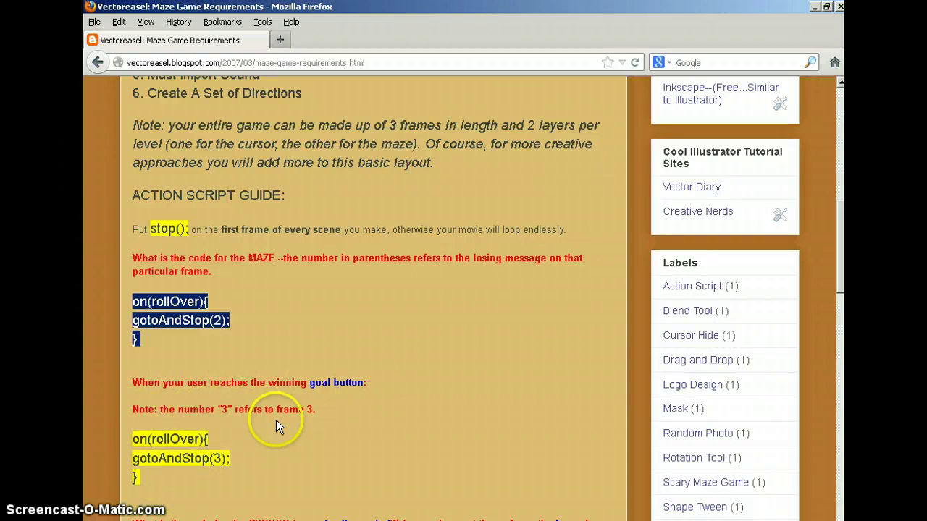
drag(180, 486, 128, 446)
key(ctrl+c)
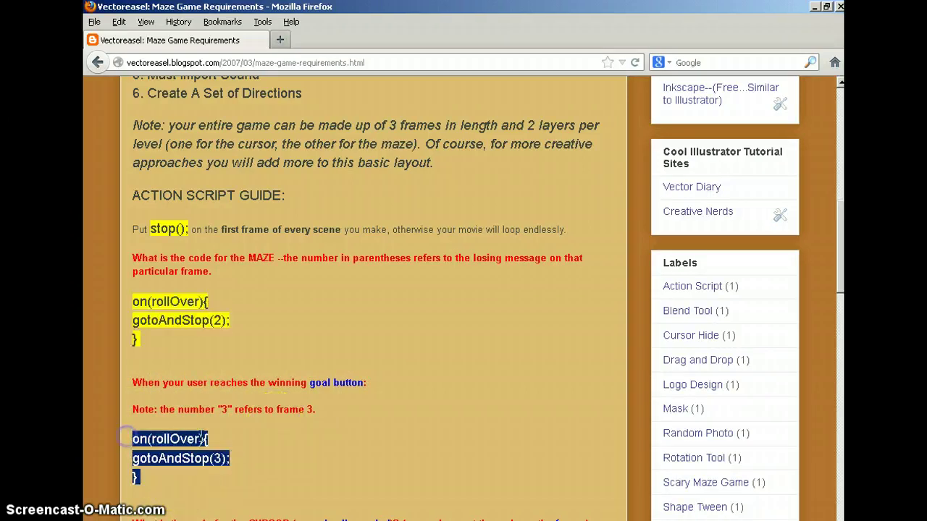
Paste on(rollOver){ gotoAndStop(3); } into the goal button's script
key(alt+Tab)
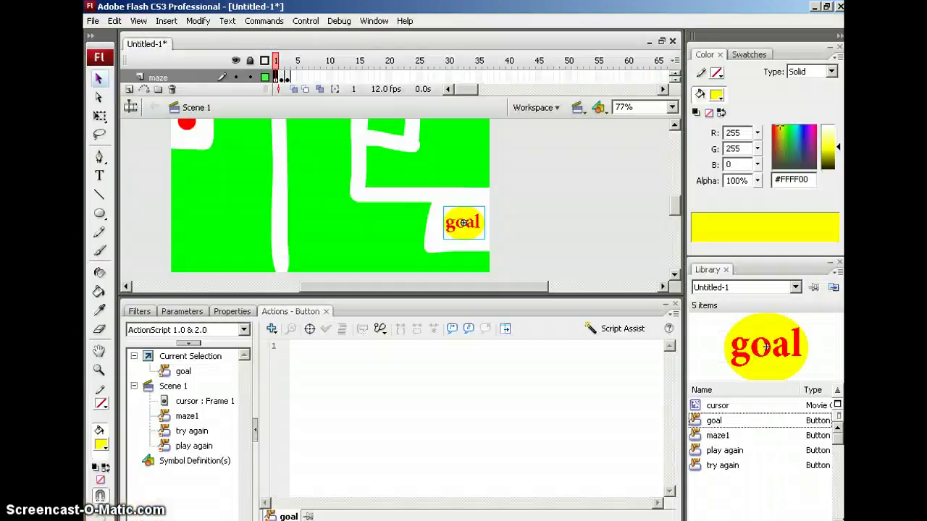
click(326, 372)
key(ctrl+v)
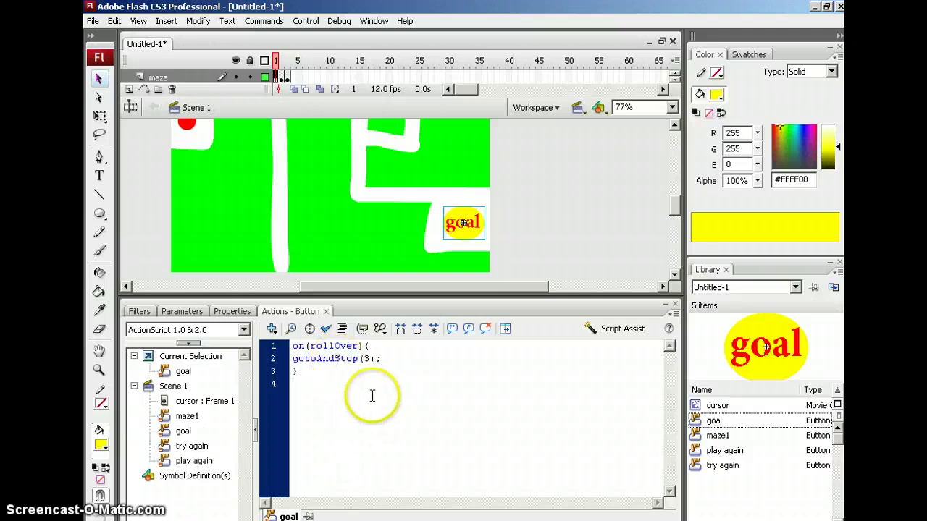
Test the game, losing and restarting several times, reach the goal's win screen, then close
key(ctrl+Return)
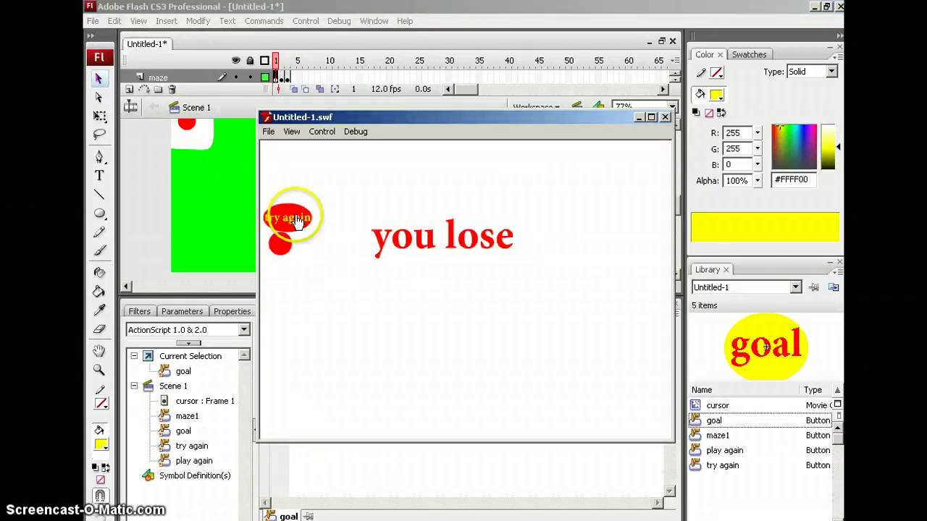
click(297, 219)
mouse_move(630, 376)
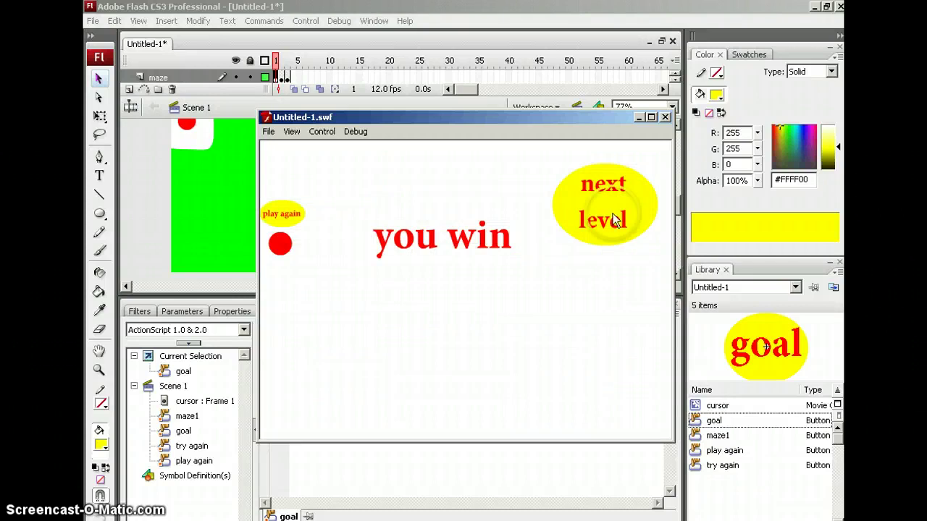
click(285, 215)
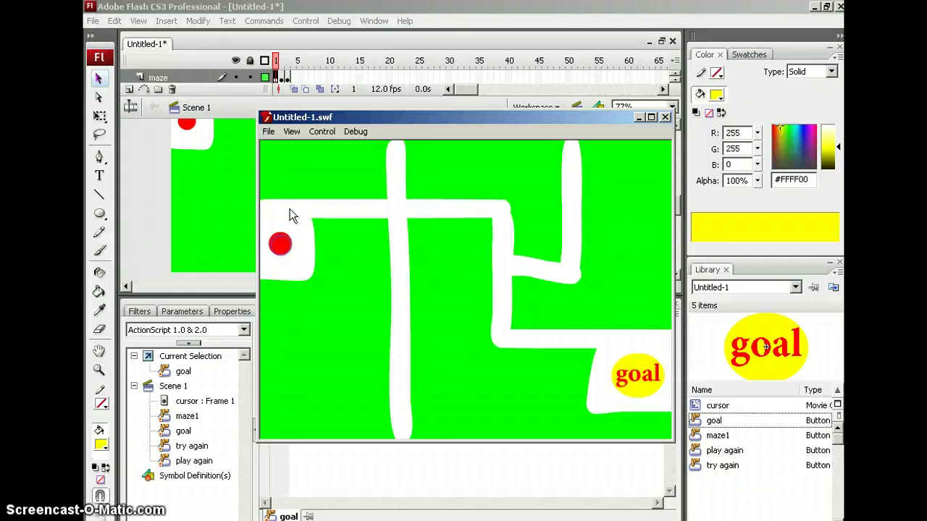
click(311, 217)
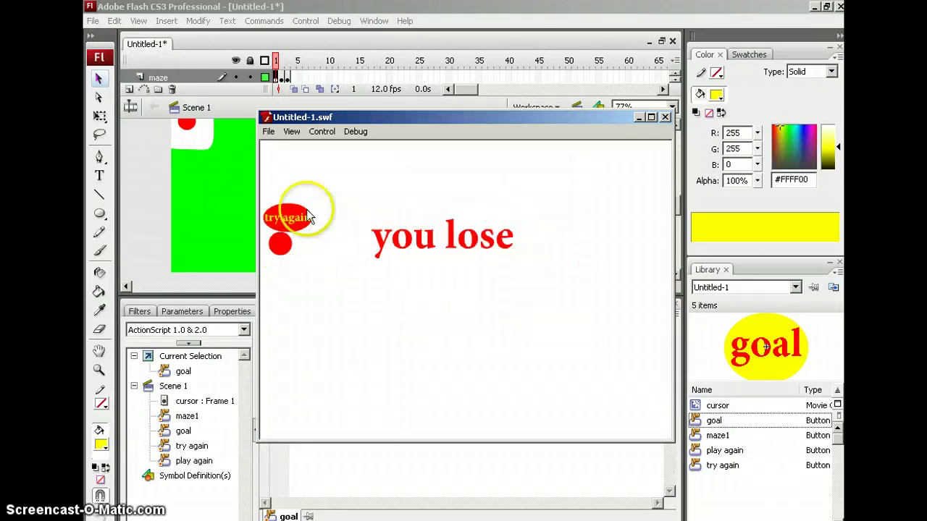
click(291, 214)
mouse_move(455, 257)
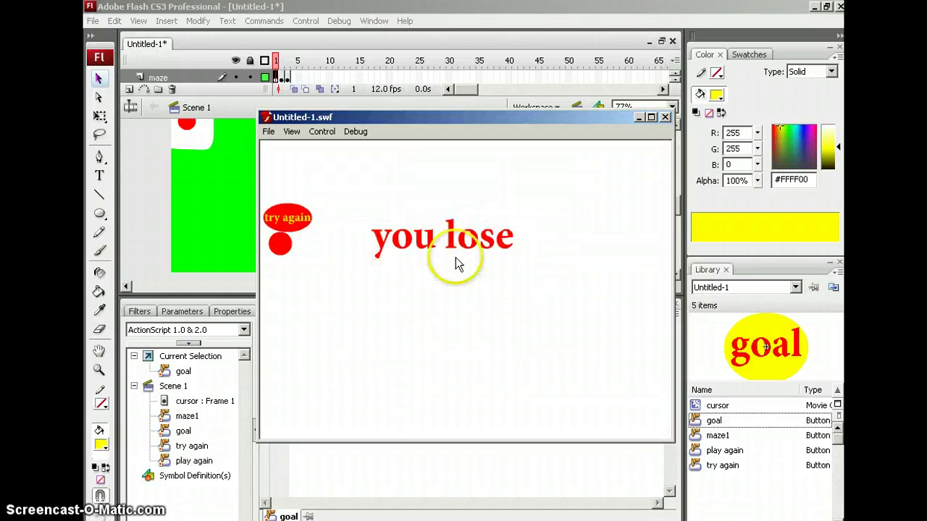
click(290, 215)
mouse_move(447, 234)
click(284, 223)
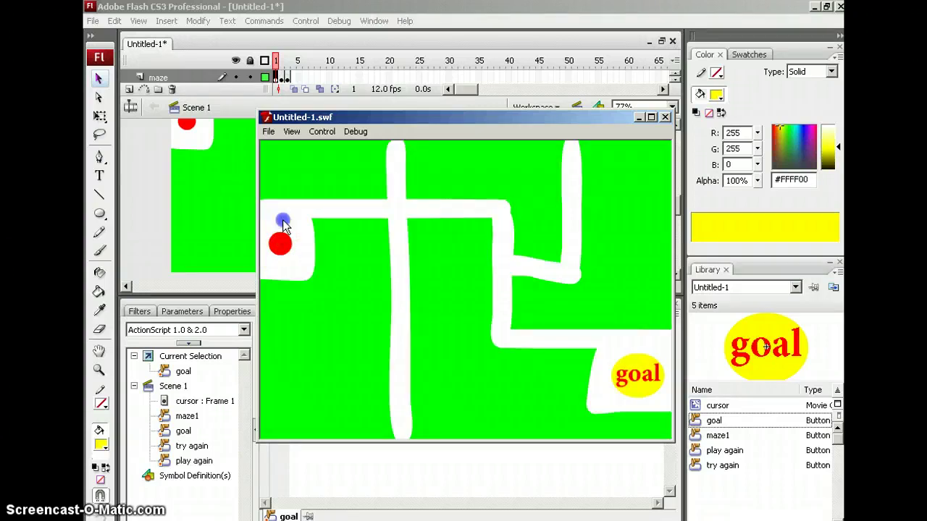
click(628, 375)
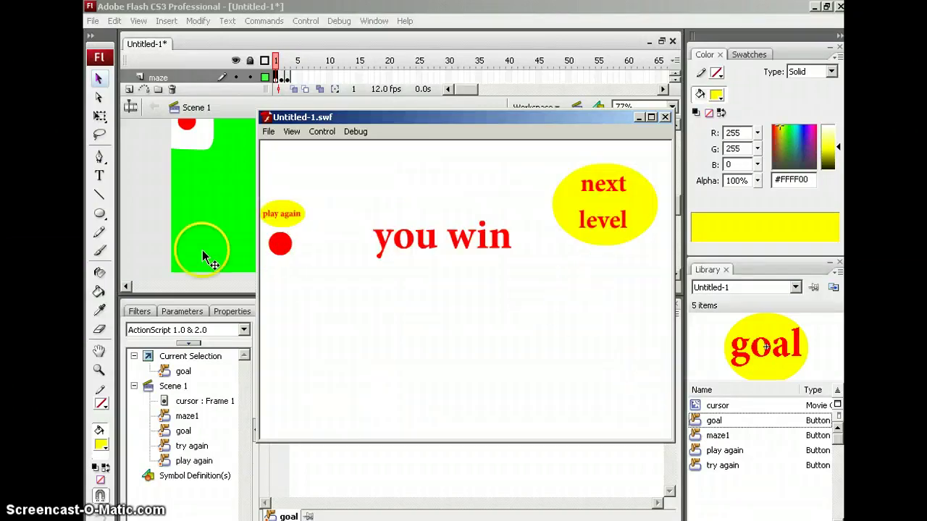
click(294, 215)
mouse_move(280, 202)
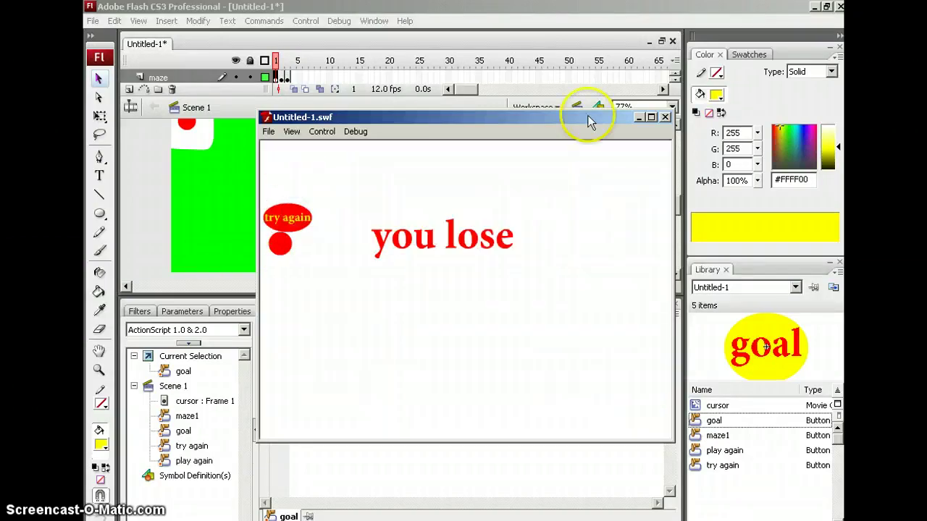
click(664, 116)
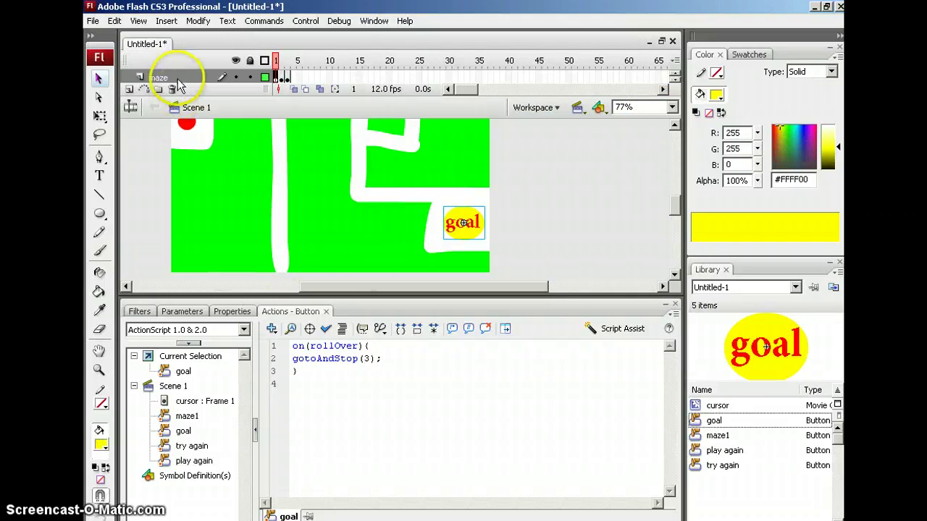
Show the cursor layer, auto-format the stop(); script, and select the red dot cursor clip
drag(673, 208, 672, 195)
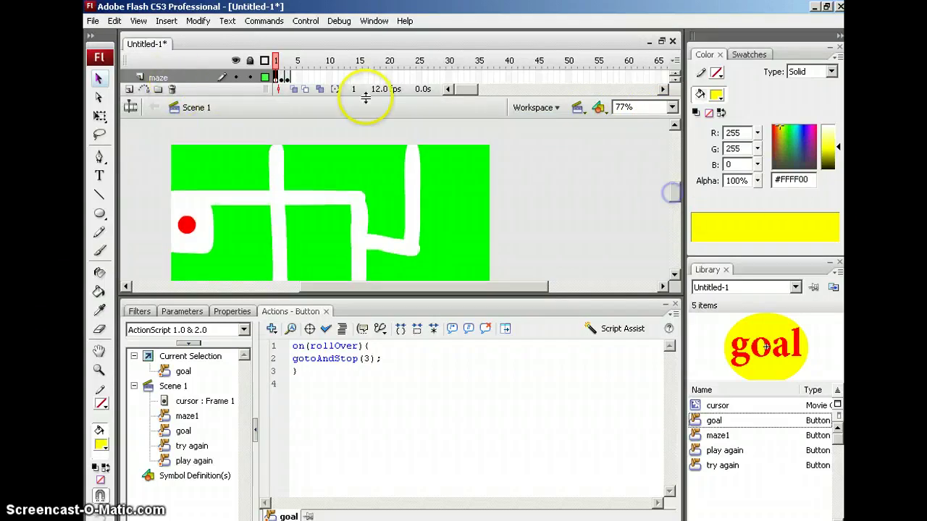
click(673, 77)
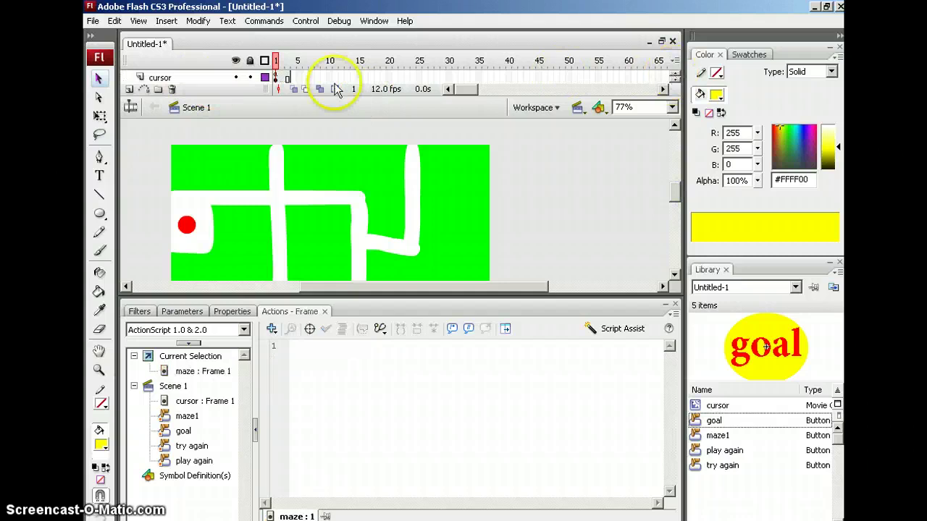
click(186, 78)
click(343, 331)
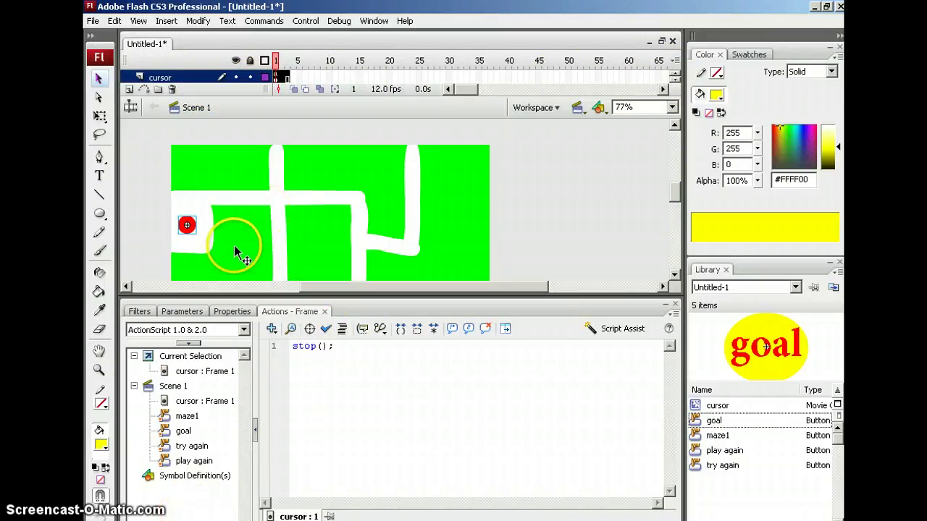
click(145, 207)
click(189, 225)
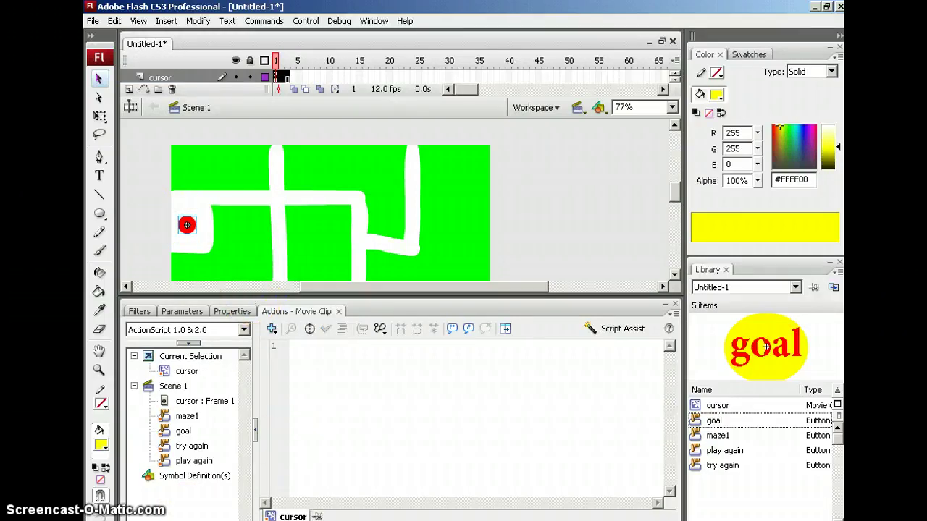
Enlarge the timeline and start editing cursor frame 1's script below stop();
drag(278, 97, 278, 131)
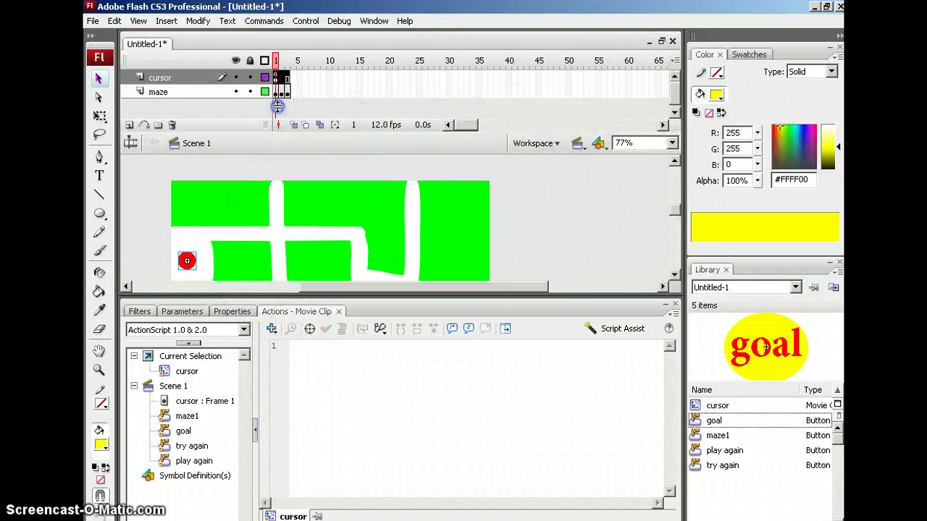
click(276, 78)
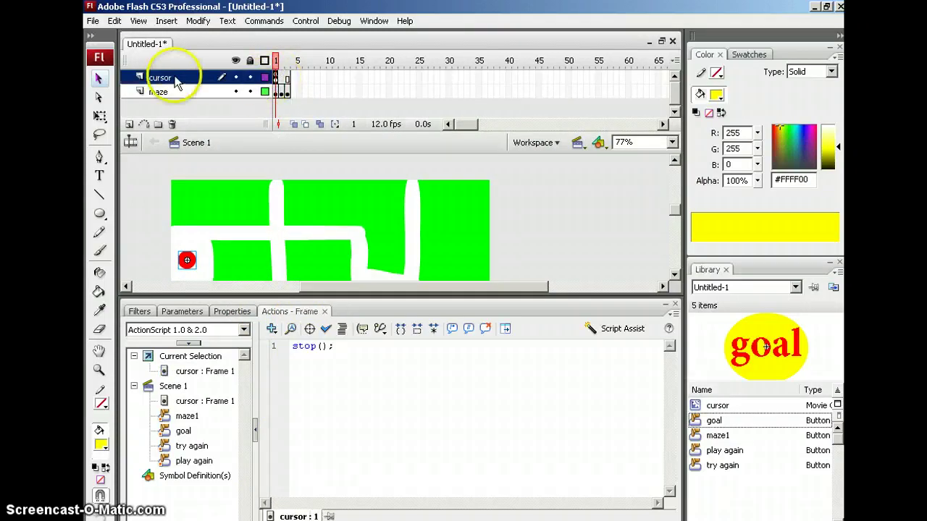
click(345, 352)
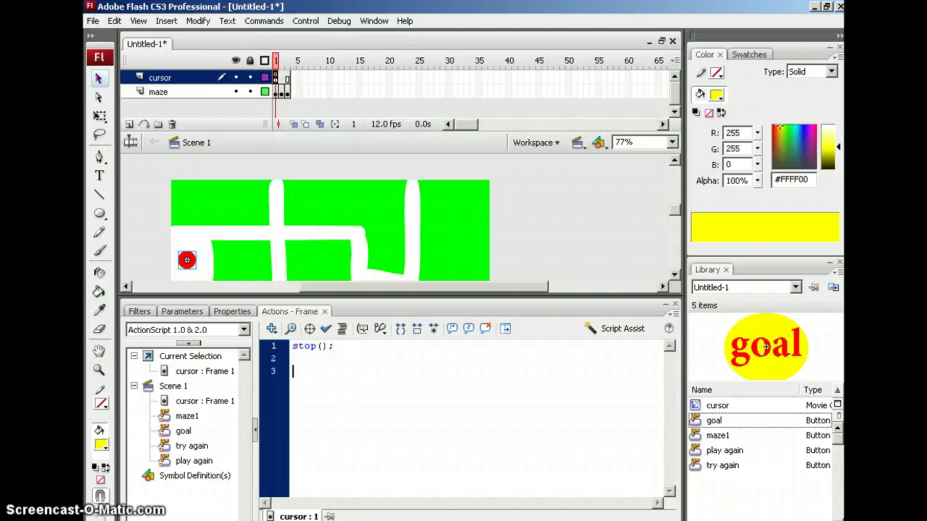
Find and select the Mouse.hide() and startDrag cursor code in the maze guide
key(alt+Tab)
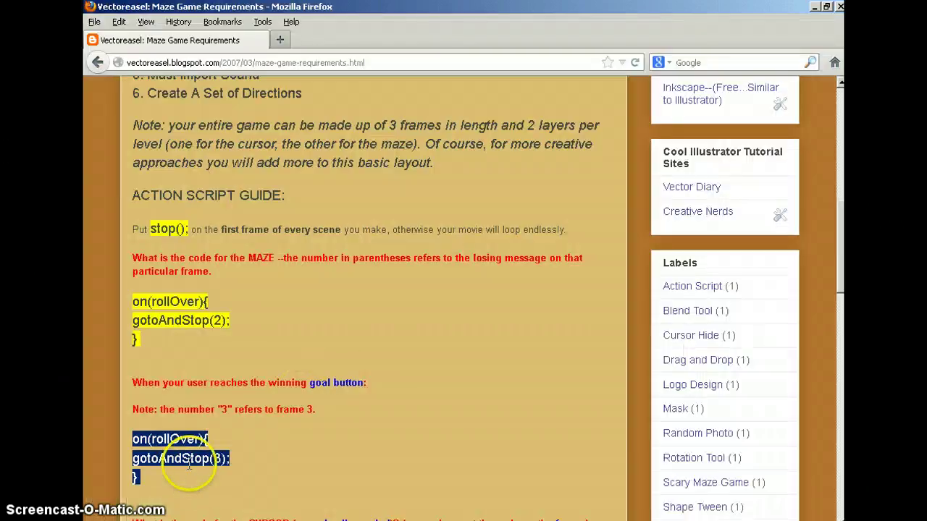
scroll(338, 402, up, 8)
scroll(307, 383, down, 17)
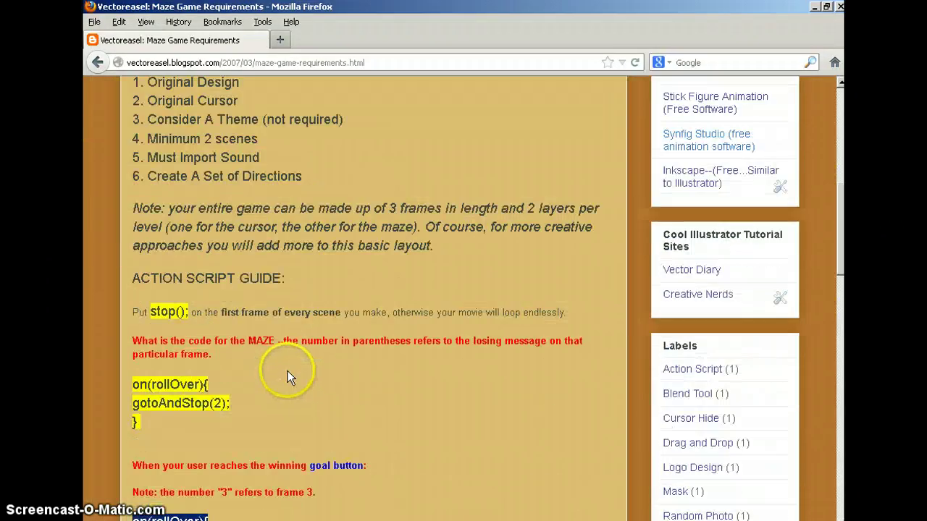
scroll(287, 367, down, 4)
scroll(289, 360, up, 2)
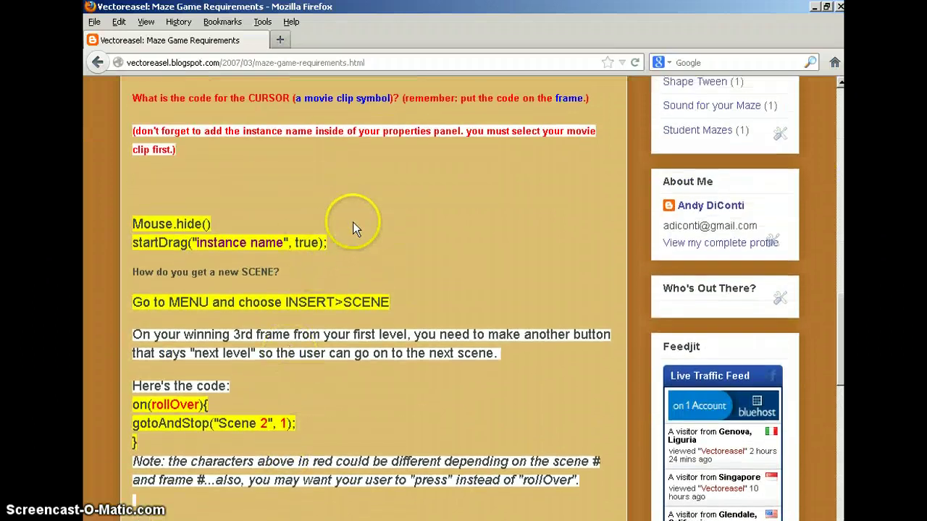
drag(324, 244, 132, 228)
key(ctrl+c)
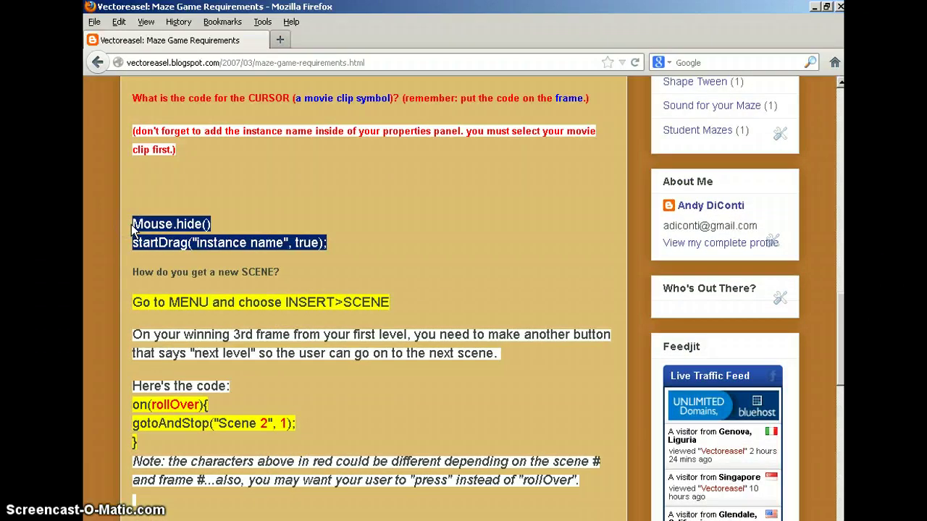
click(290, 176)
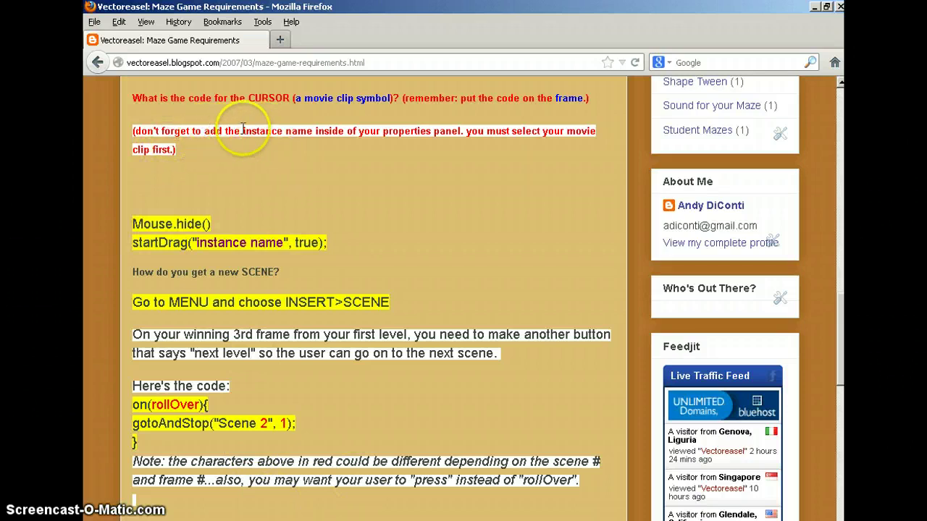
Highlight the notes about the instance name and selecting the movie clip first
drag(243, 131, 306, 131)
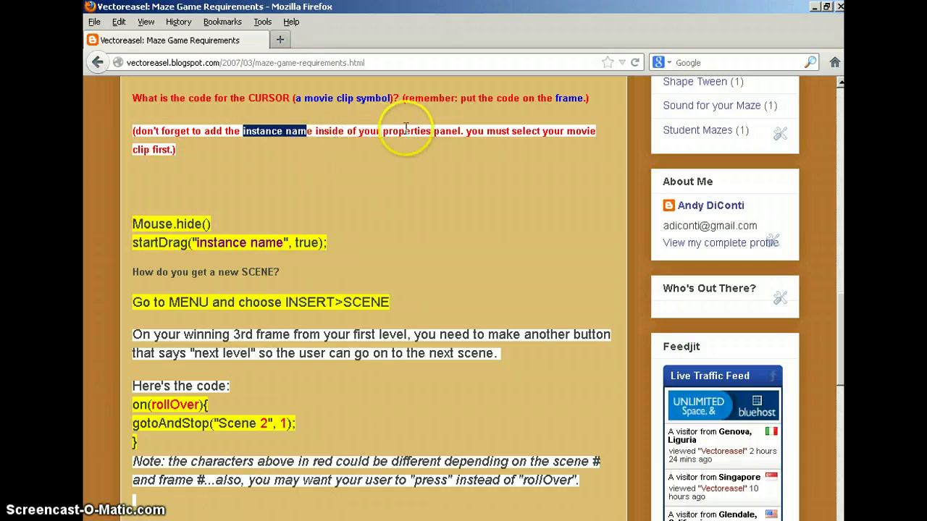
drag(467, 131, 567, 152)
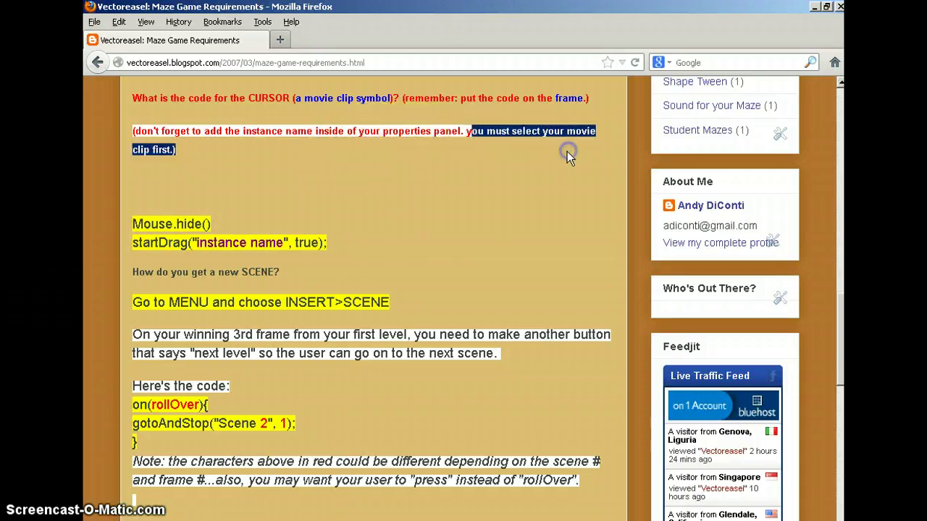
click(105, 147)
key(alt+Tab)
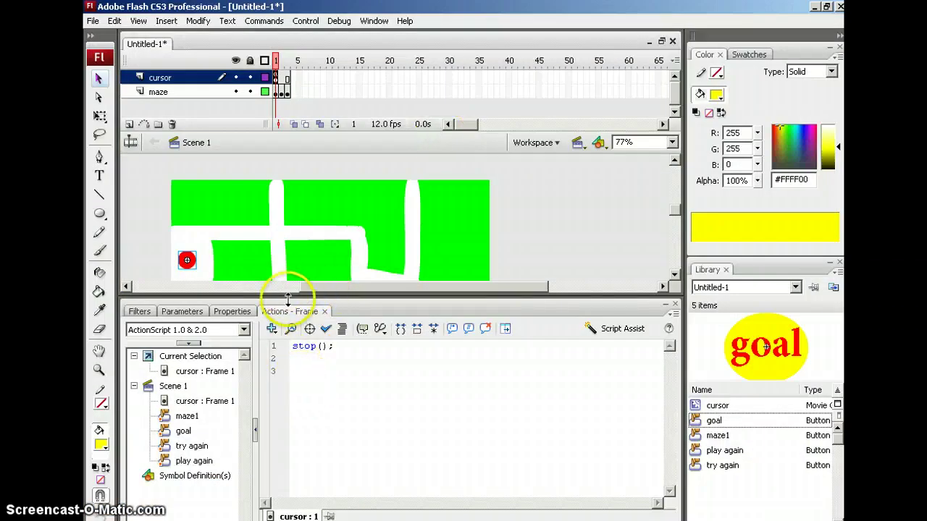
Paste Mouse.hide() and startDrag("instance name", true); on line 3 beneath stop();, then select the red cursor clip
click(307, 379)
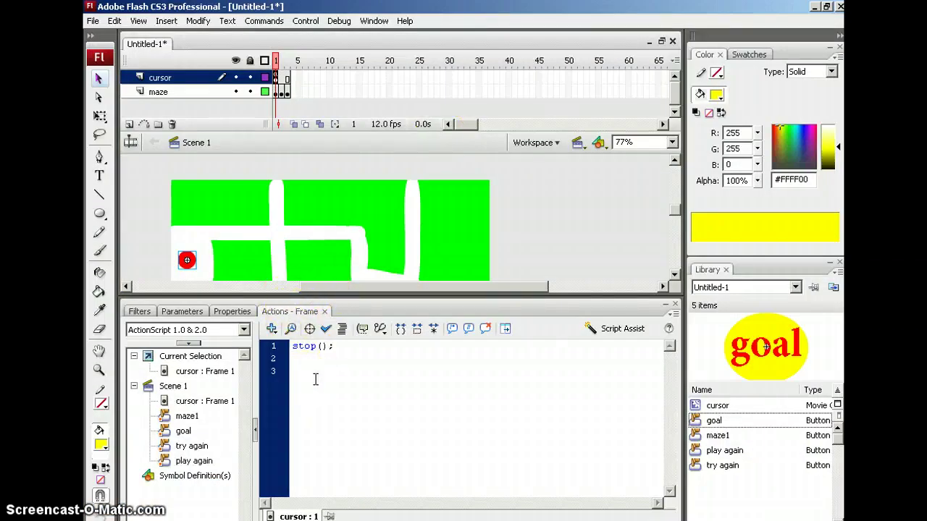
key(ctrl+v)
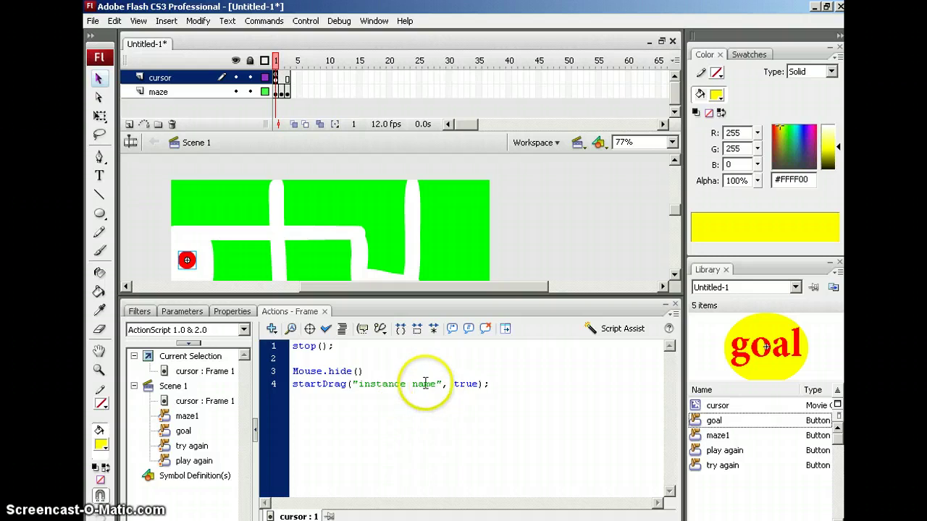
click(187, 261)
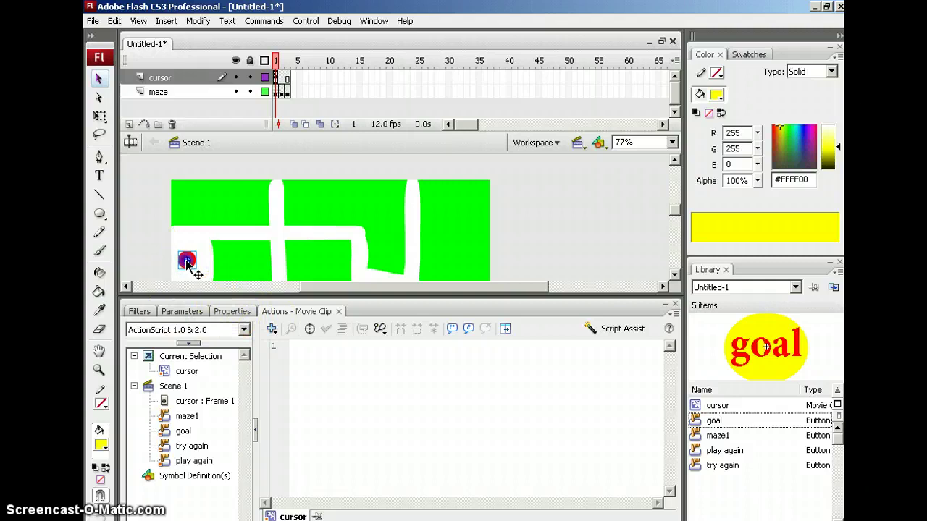
Check the red dot clip's instance name in the Properties panel
click(231, 311)
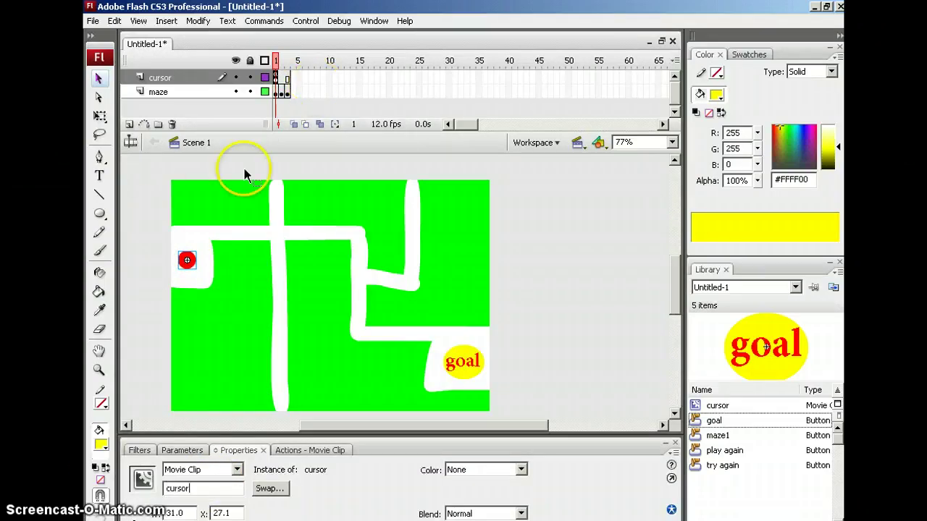
click(197, 238)
click(190, 259)
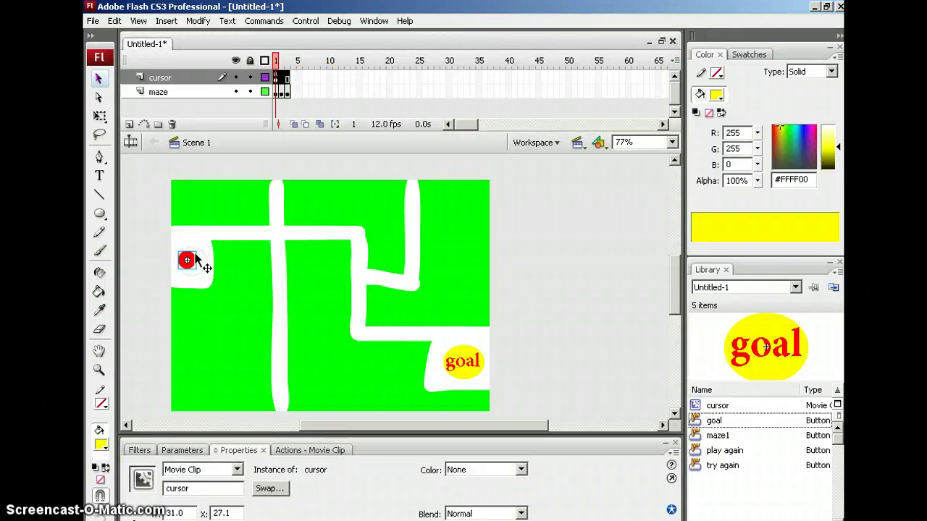
Change startDrag's target to "cursor" in the frame 1 script and test the movie
click(308, 450)
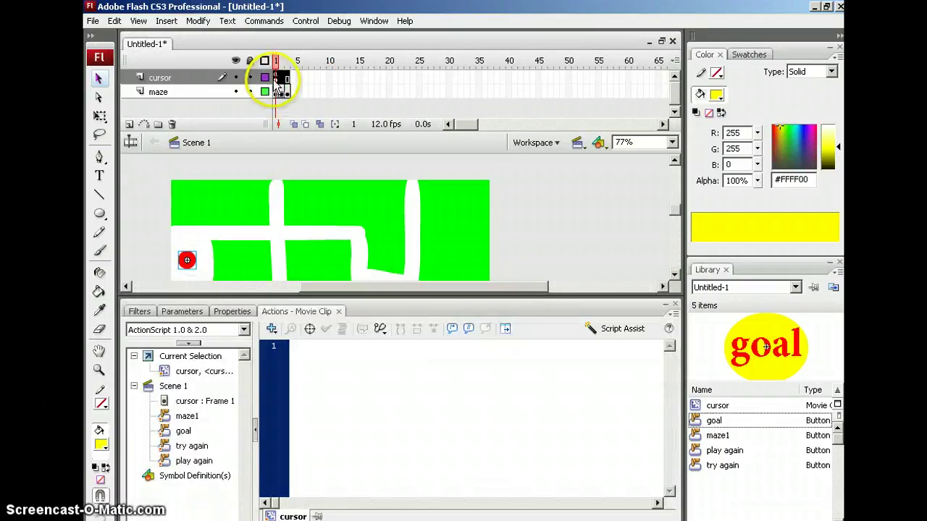
click(276, 77)
double_click(429, 384)
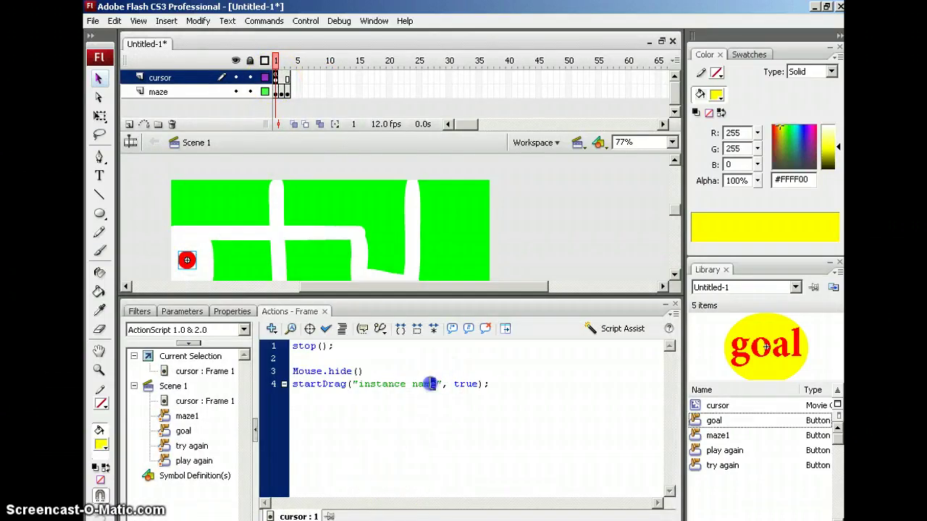
text(cursor)
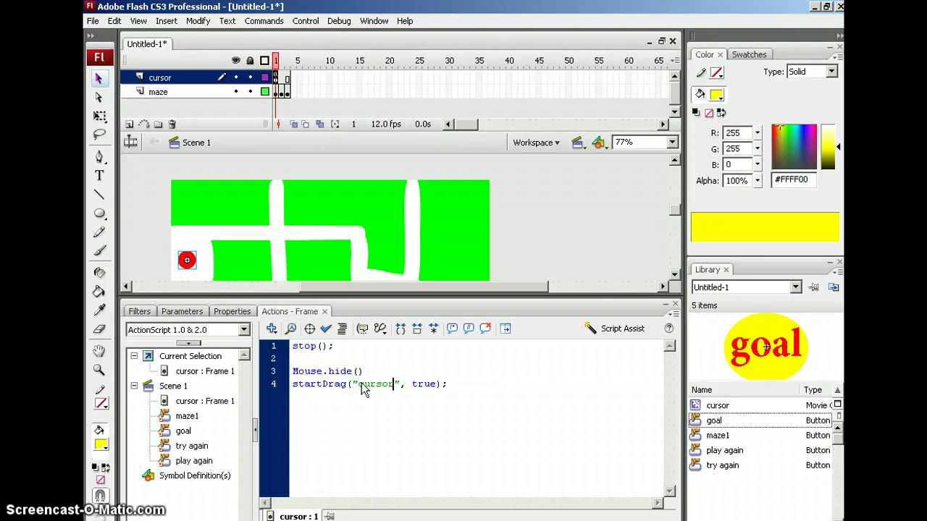
key(ctrl+Return)
Play the maze: lose on walls, restart with try again, reach goal to win, then move the window
click(283, 217)
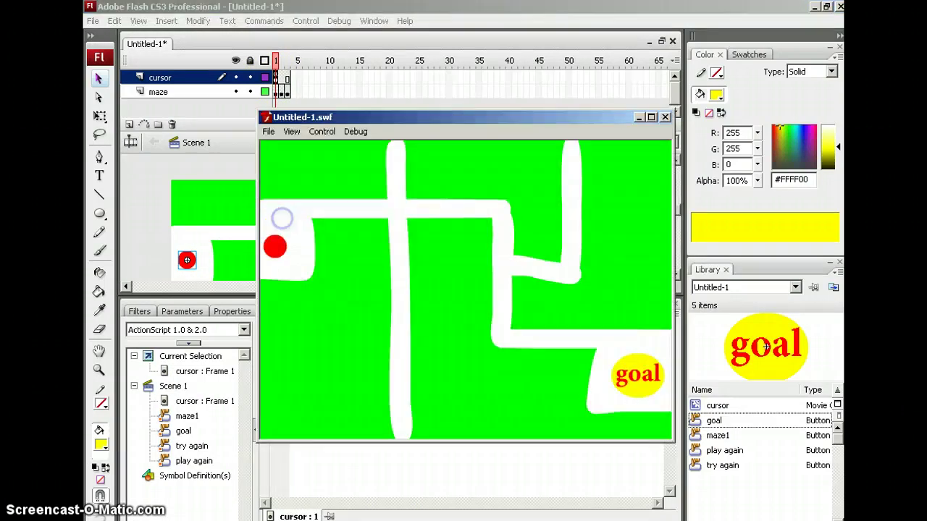
mouse_move(504, 351)
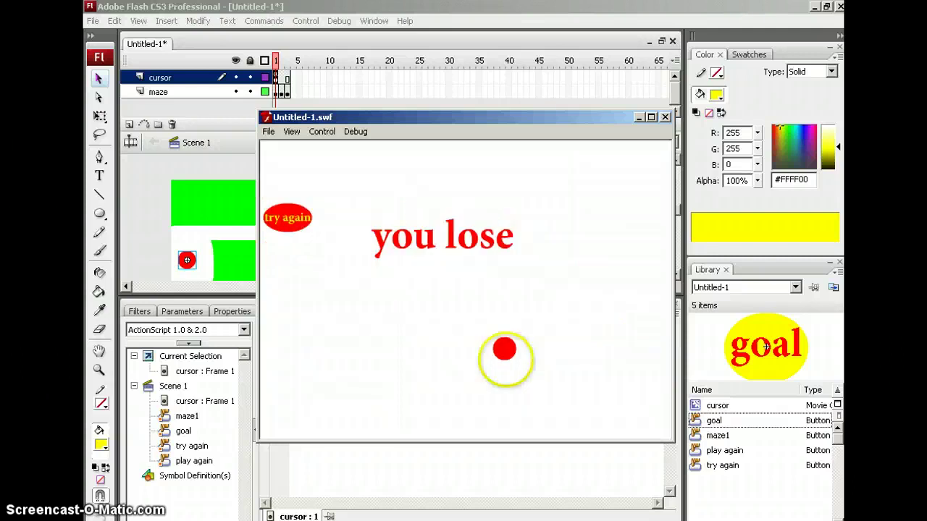
click(283, 217)
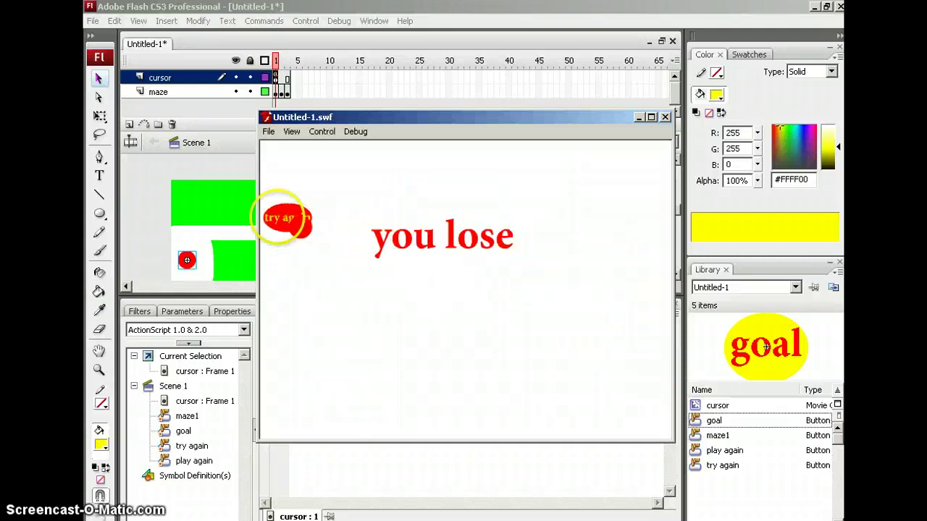
click(282, 217)
mouse_move(497, 292)
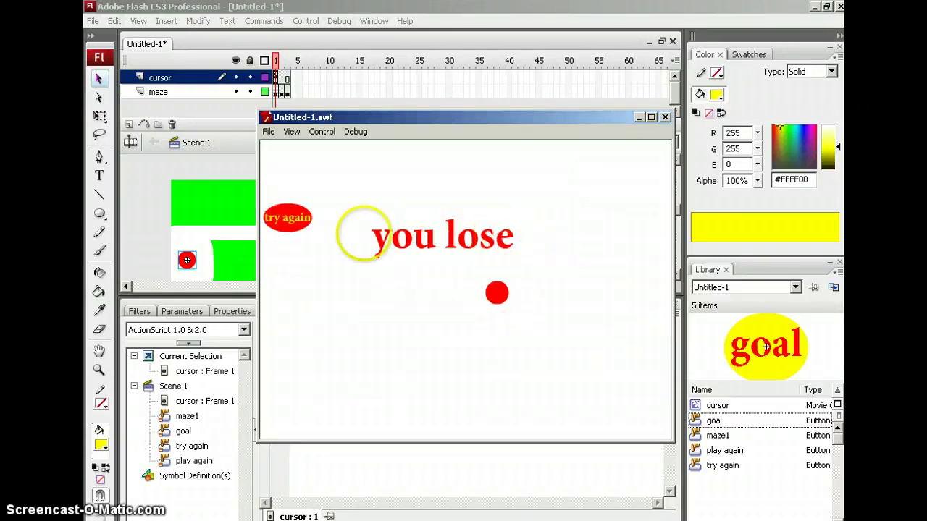
click(287, 217)
click(286, 217)
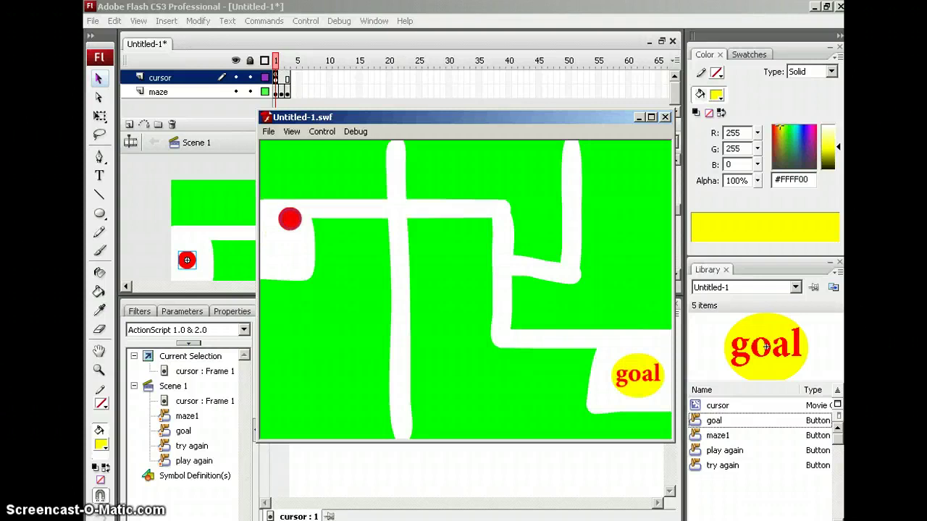
click(638, 373)
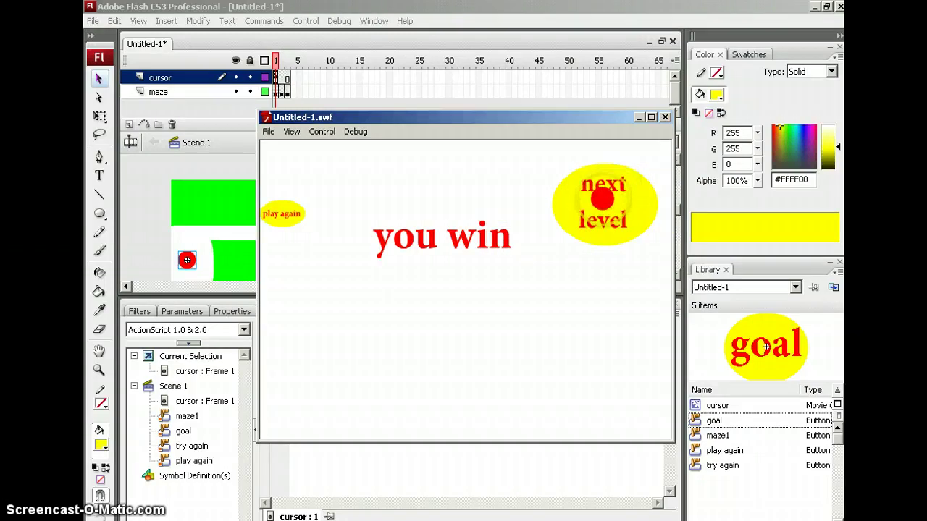
drag(506, 112, 466, 93)
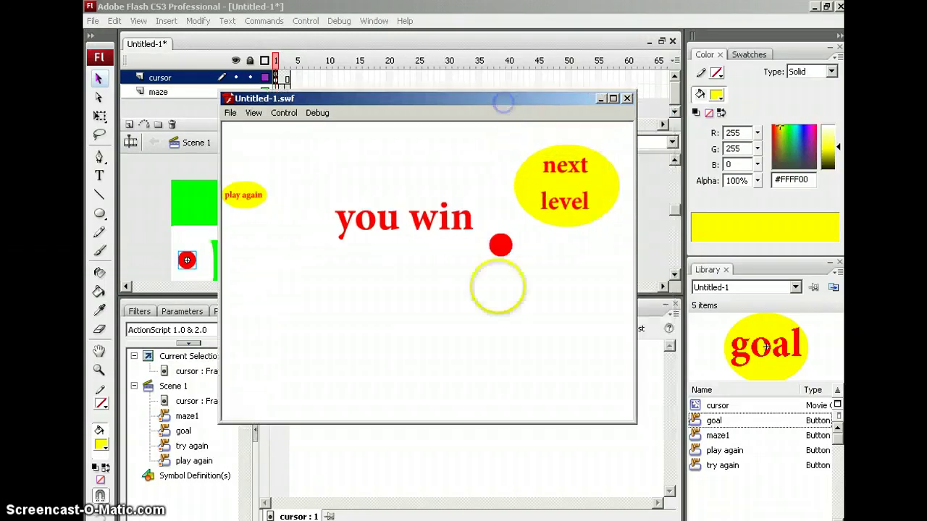